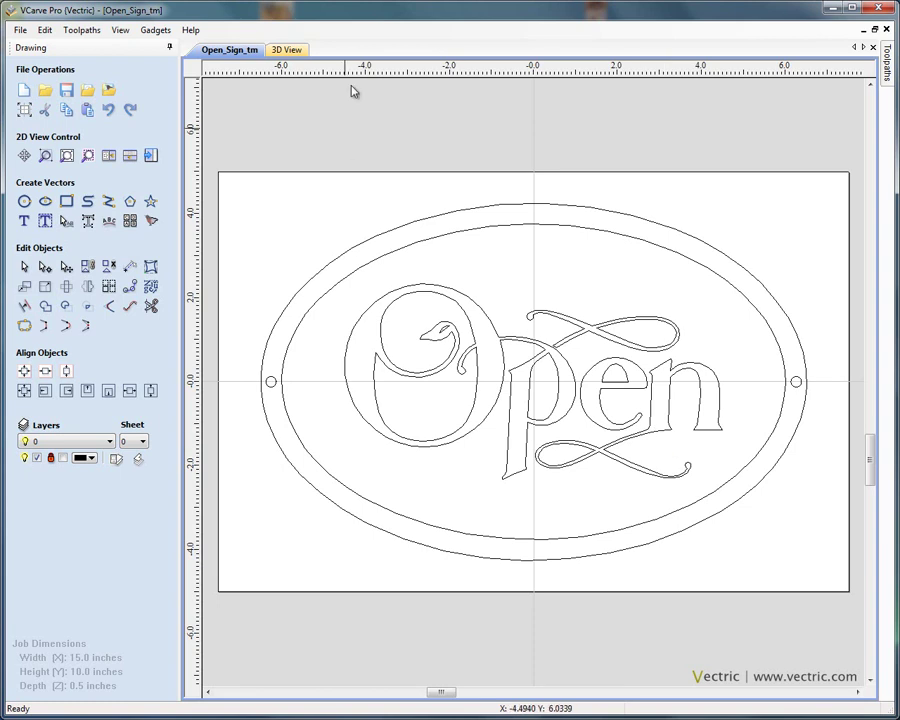
- Switch to the rendered 3D view and orbit the Open_Sign_tm board to inspect the raised lettering
left_click(285, 50)
left_click_drag(629, 279, 585, 349)
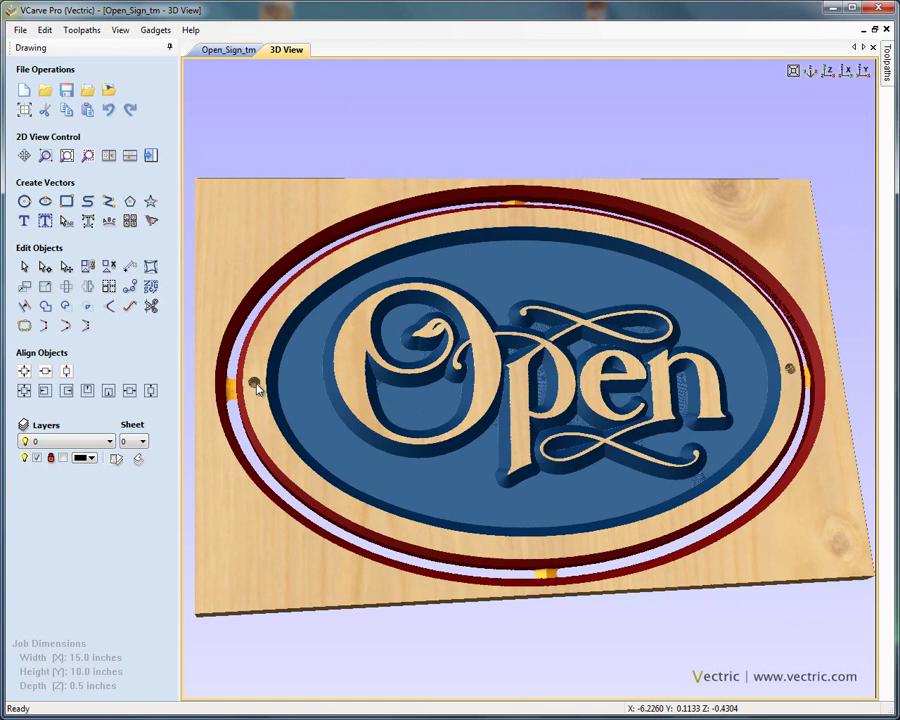
left_click_drag(257, 388, 311, 372)
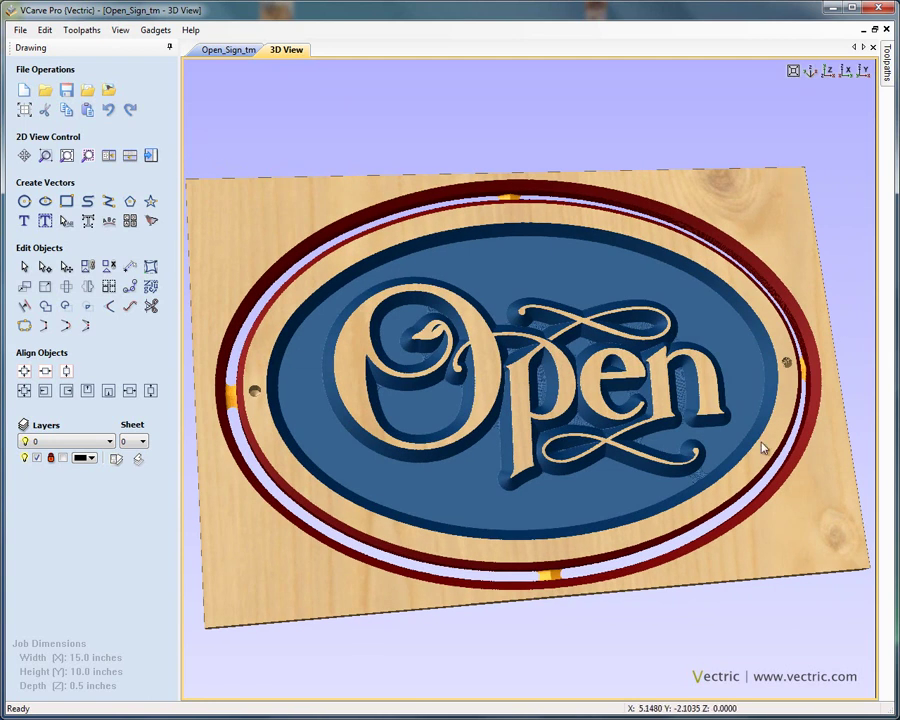
left_click_drag(711, 295, 605, 215)
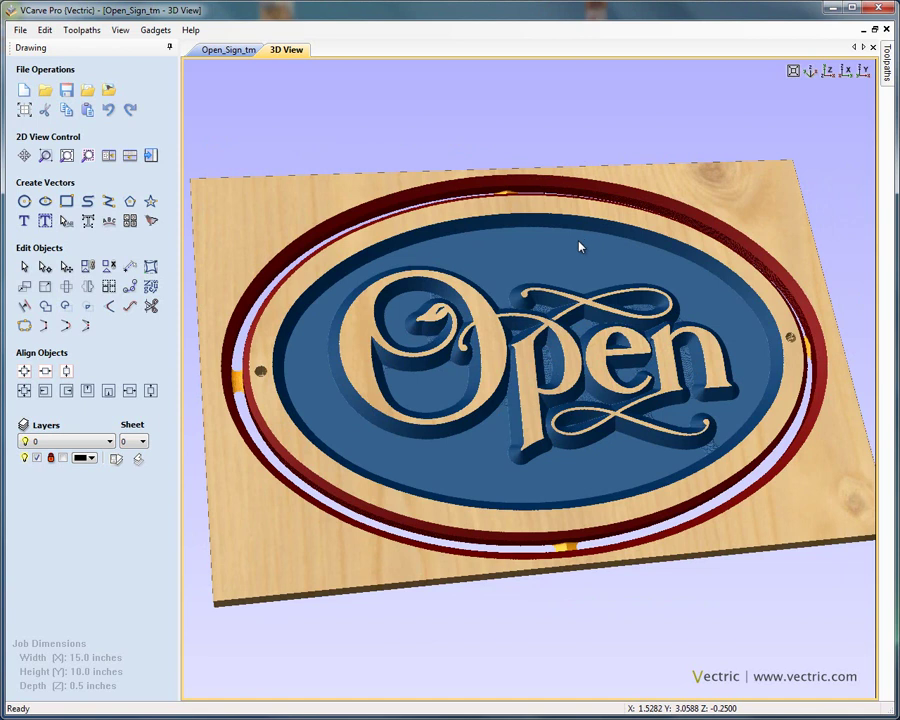
- Close Open_Sign_tm and set up a new 15 x 10 inch job, 0.5 inch thick, centred origin
left_click(22, 31)
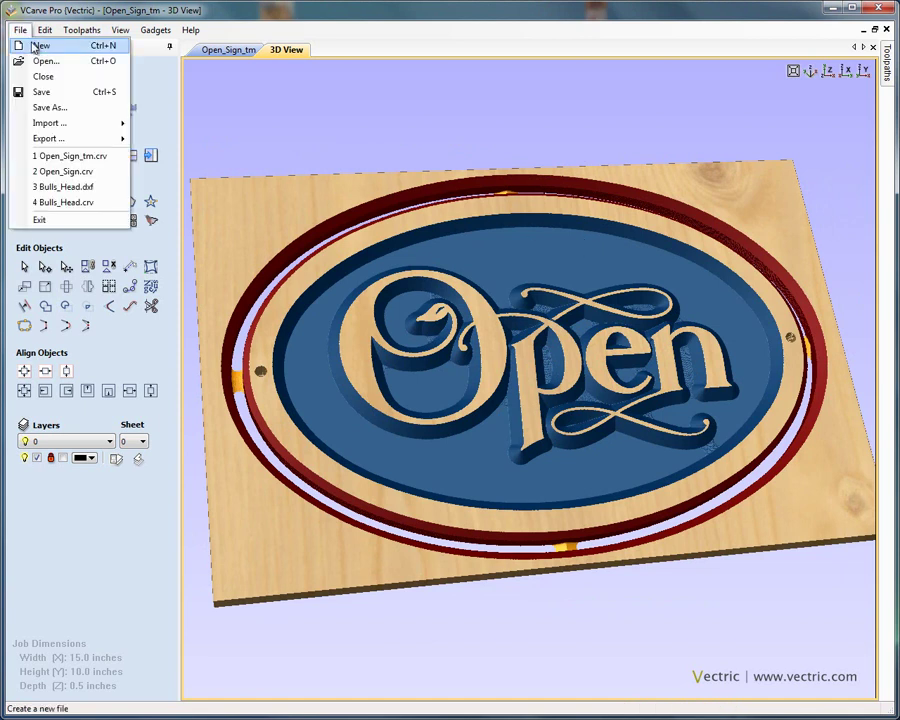
left_click(72, 77)
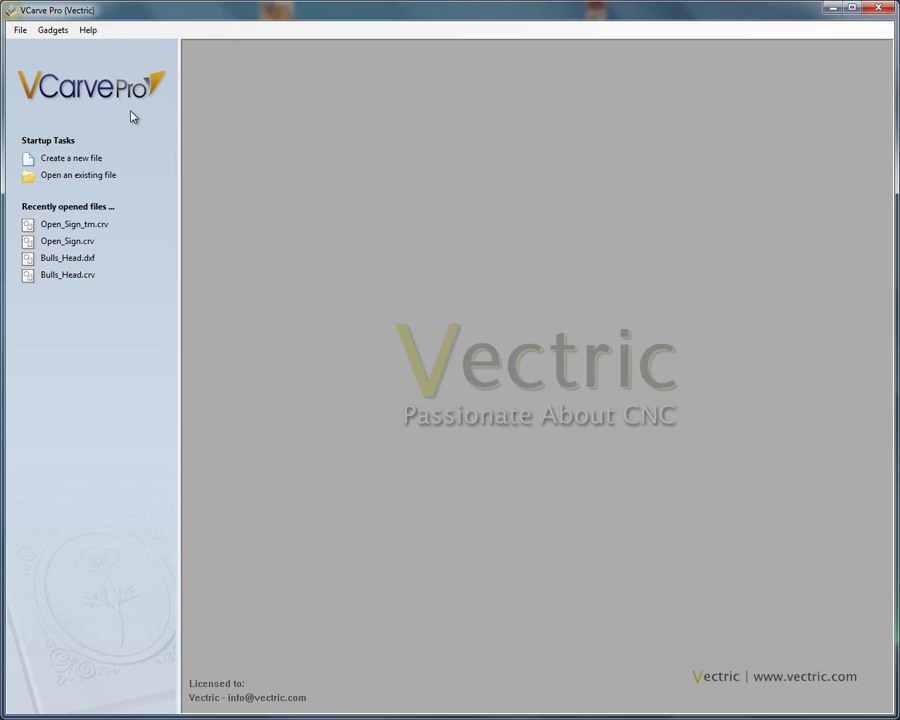
left_click(84, 168)
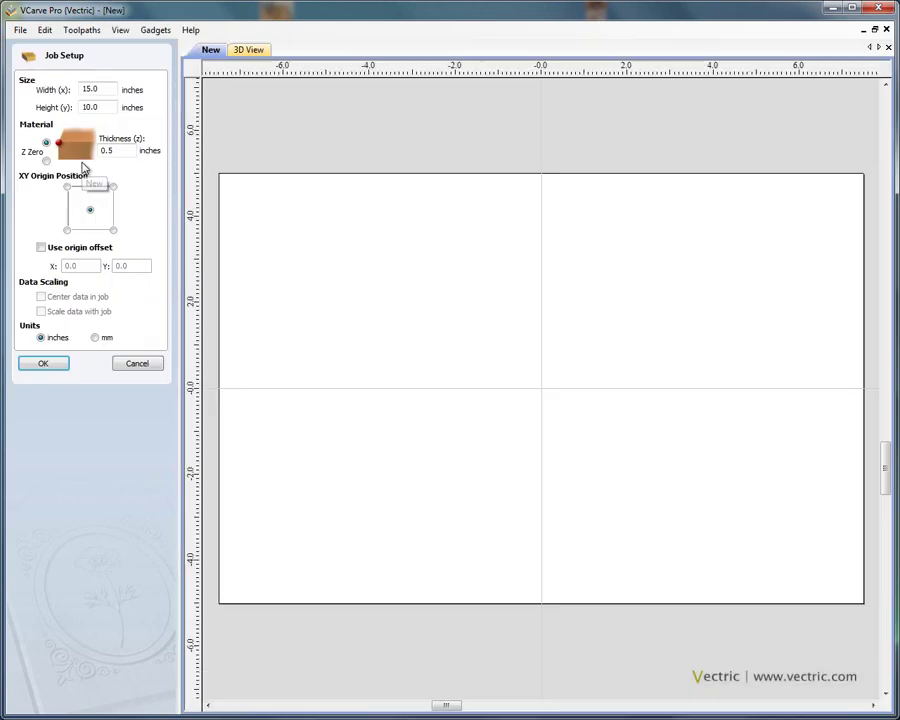
left_click(110, 108)
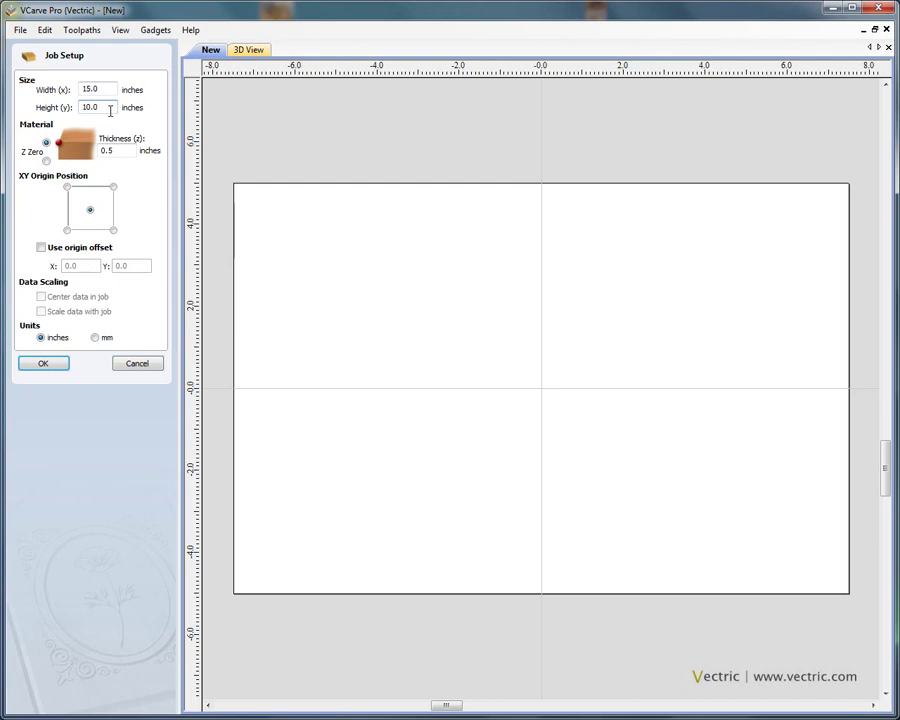
left_click(108, 88)
left_click(110, 107)
left_click(125, 151)
left_click(61, 365)
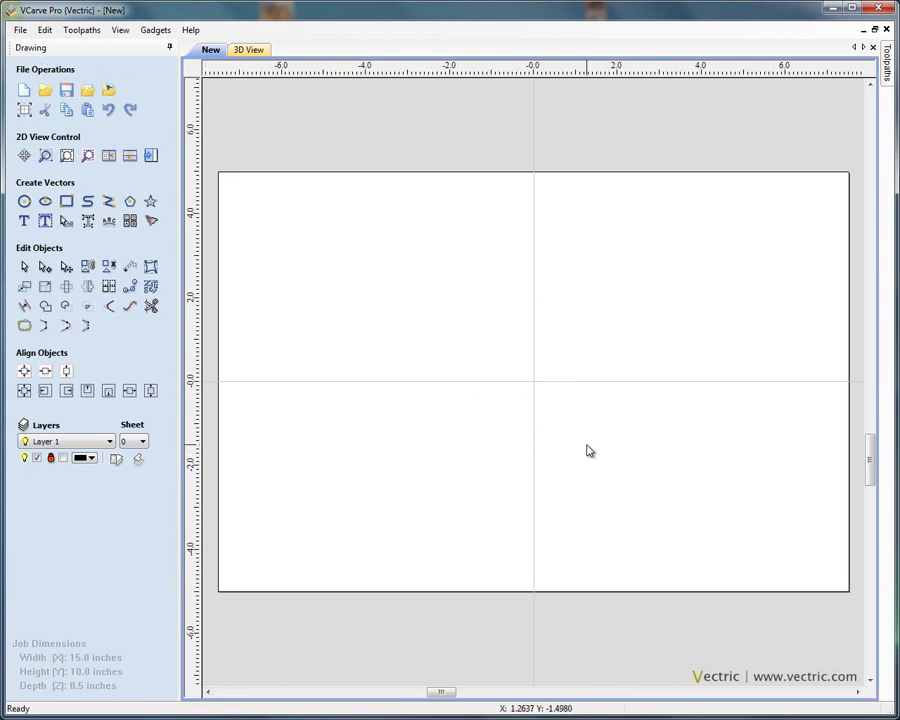
- Draw a centred 12 x 7.5 inch ellipse
left_click(46, 202)
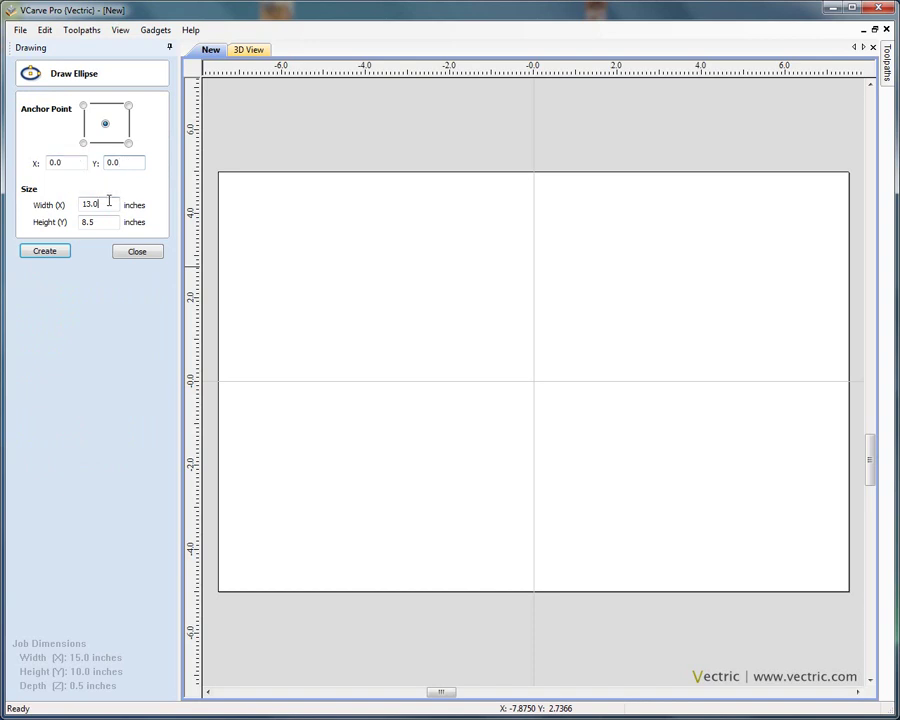
left_click_drag(106, 204, 40, 206)
type("12")
left_click_drag(106, 221, 40, 214)
type("7.5")
left_click(44, 252)
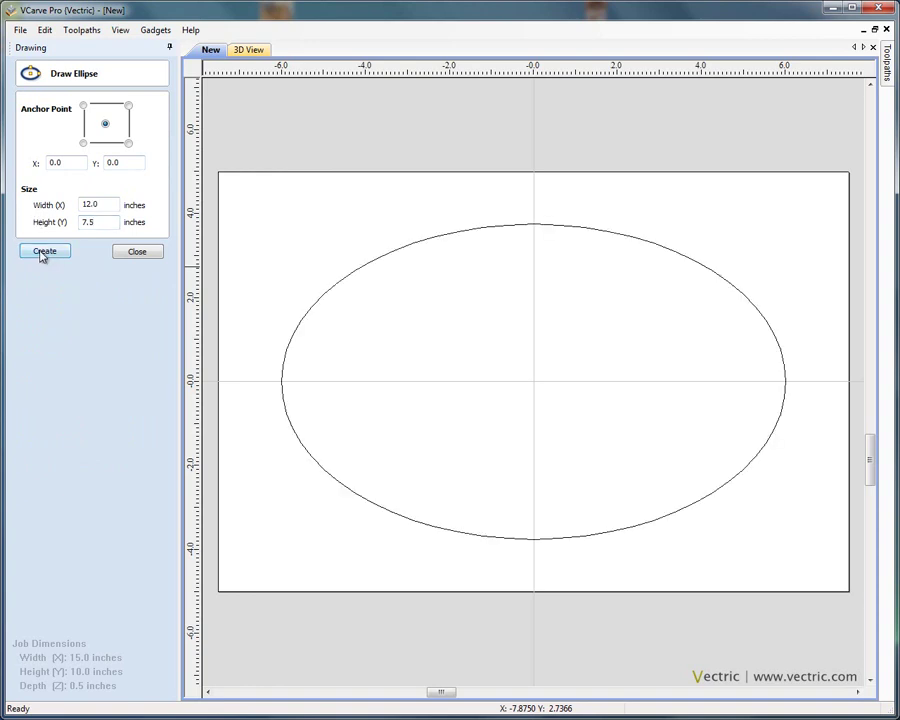
- Add a second centred 13 x 8.5 inch ellipse and select both ellipses
left_click_drag(104, 201, 46, 222)
type("13")
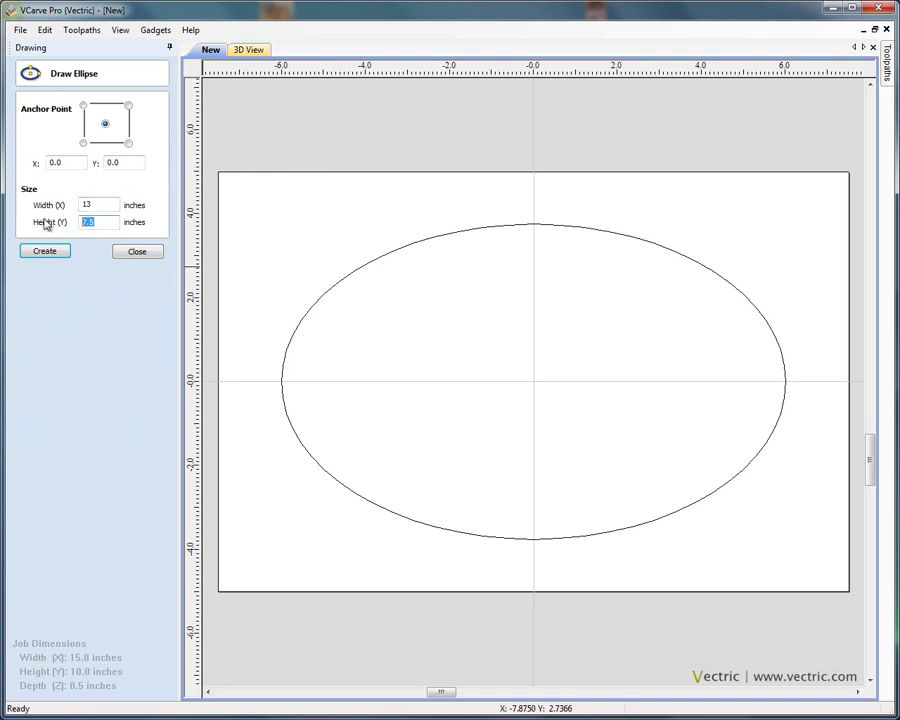
type("8.5")
left_click(44, 251)
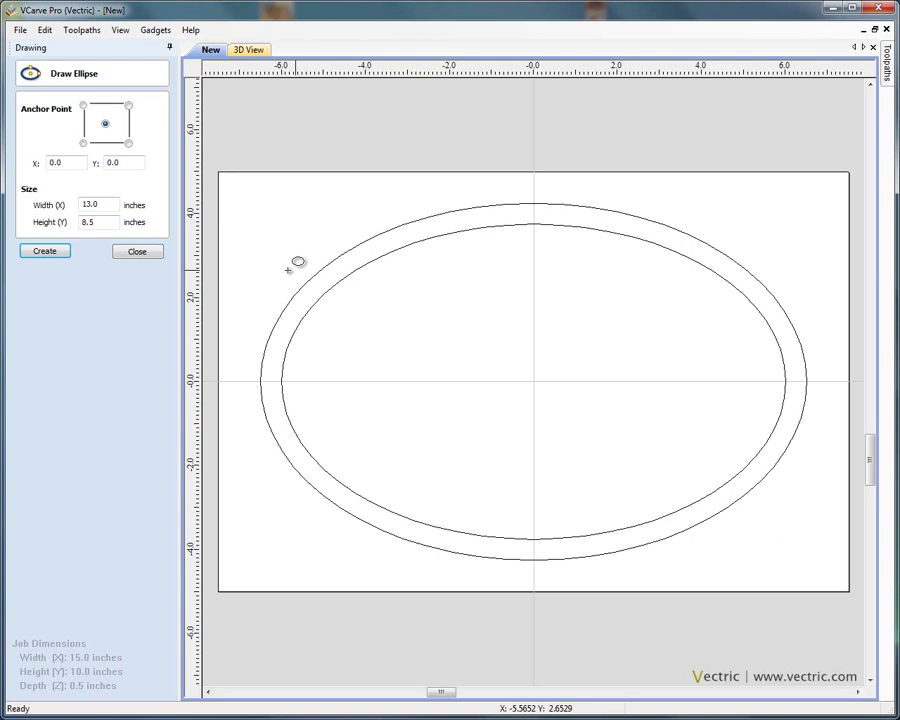
left_click(149, 253)
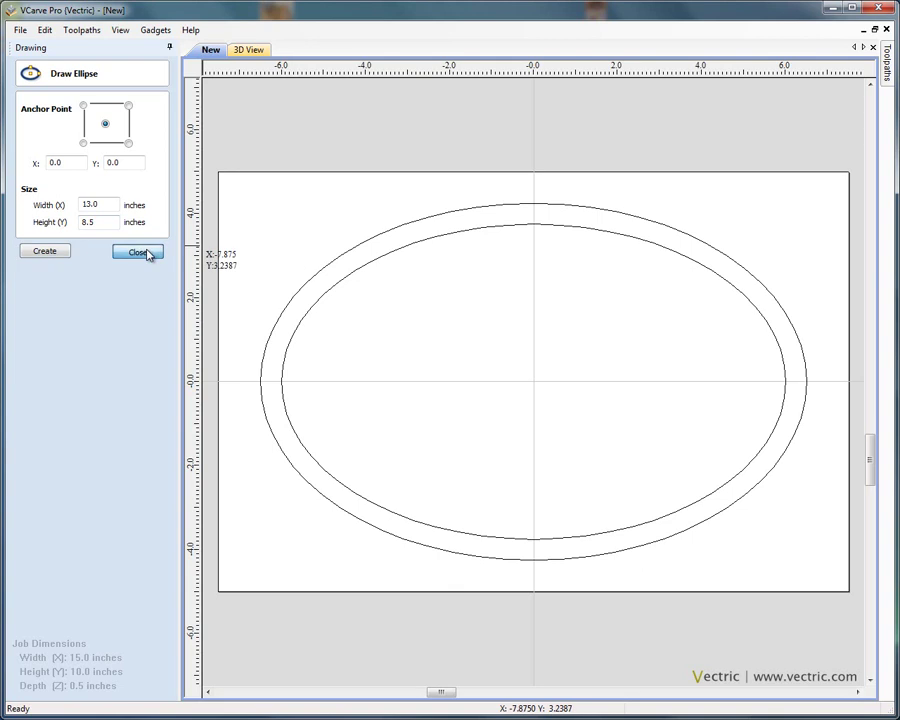
left_click(328, 270)
left_click(350, 280)
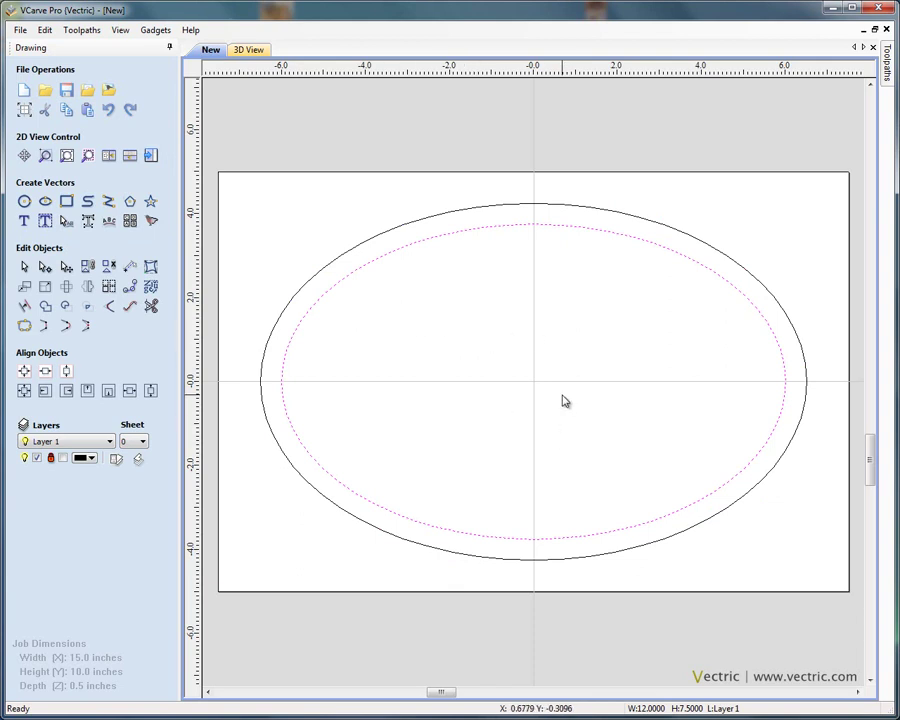
- Import Open_Sign.eps from the Sample Files folder as vectors
left_click(90, 92)
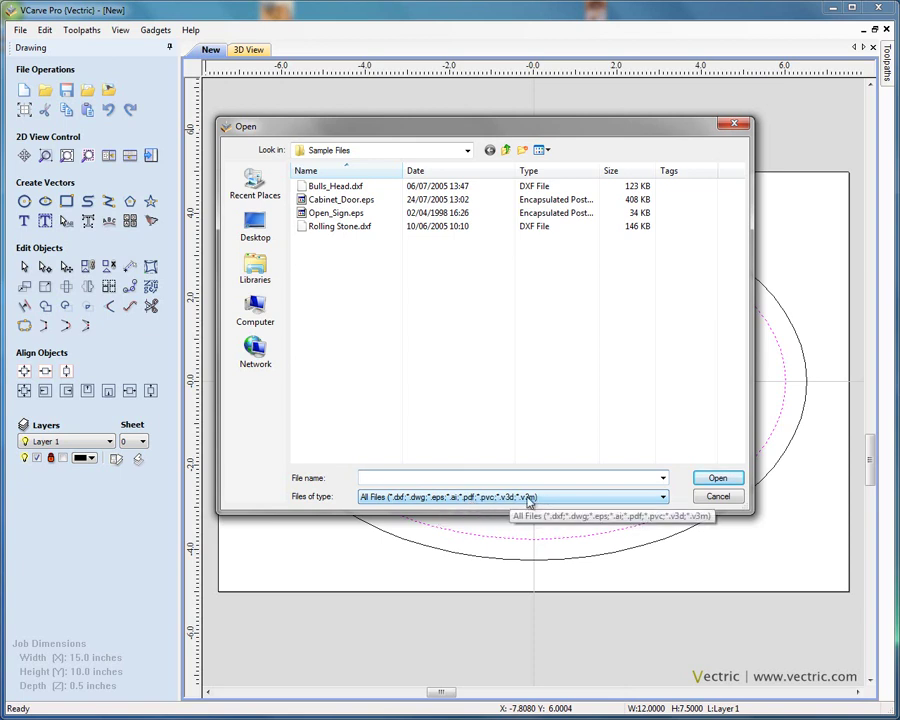
left_click(338, 213)
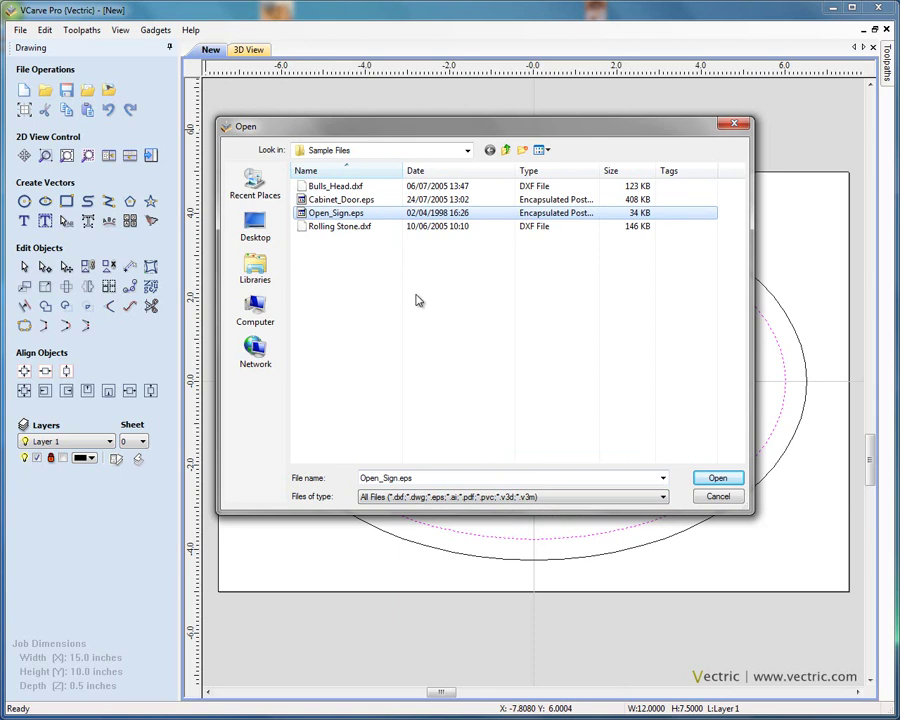
left_click(733, 478)
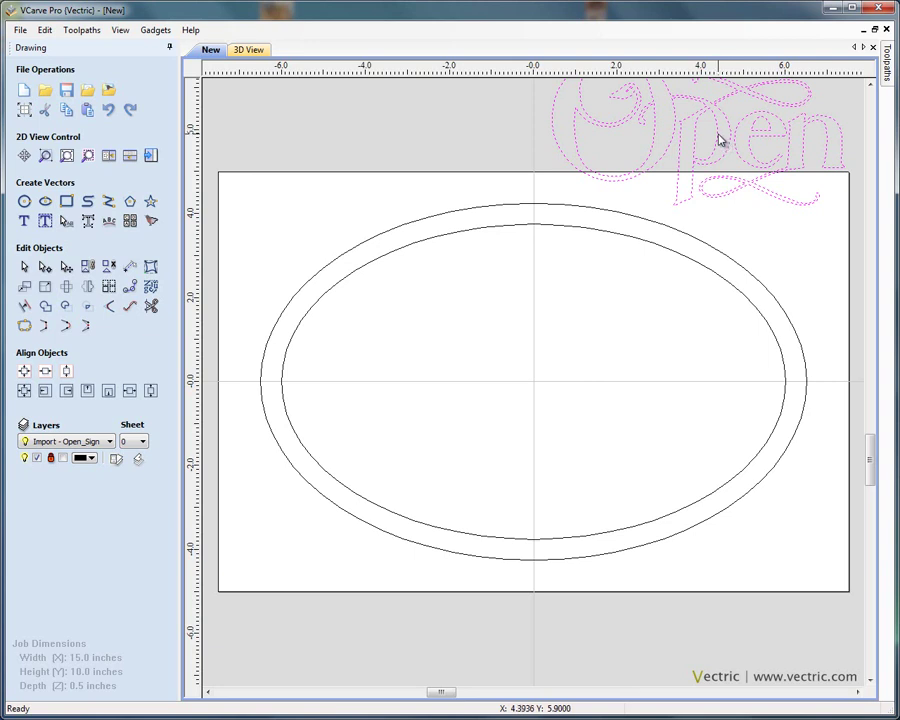
- Move the Open lettering into the oval and centre it on the material
left_click(718, 138)
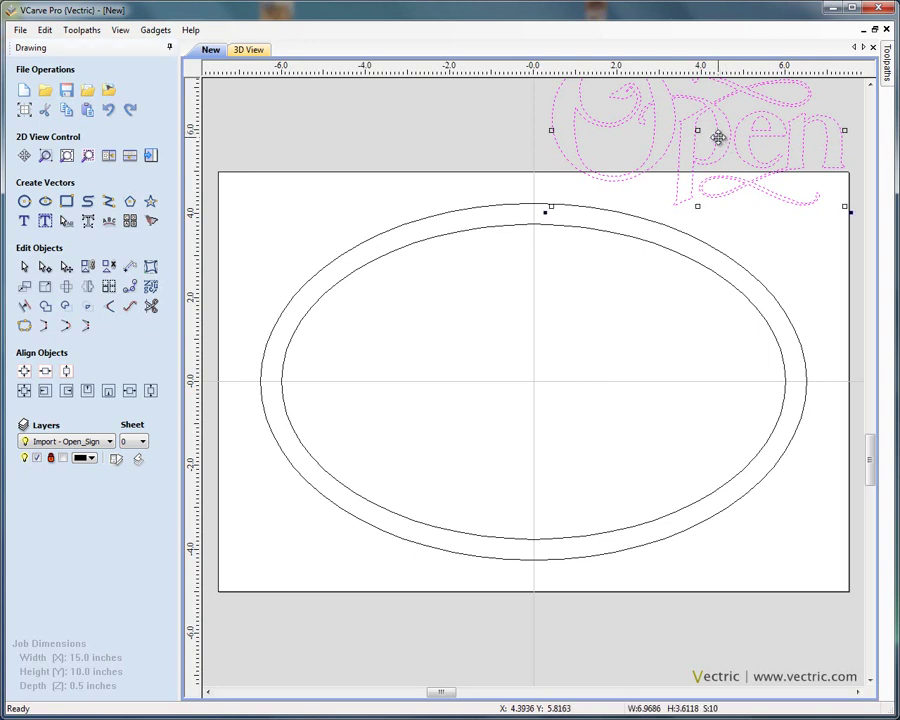
left_click_drag(718, 138, 512, 473)
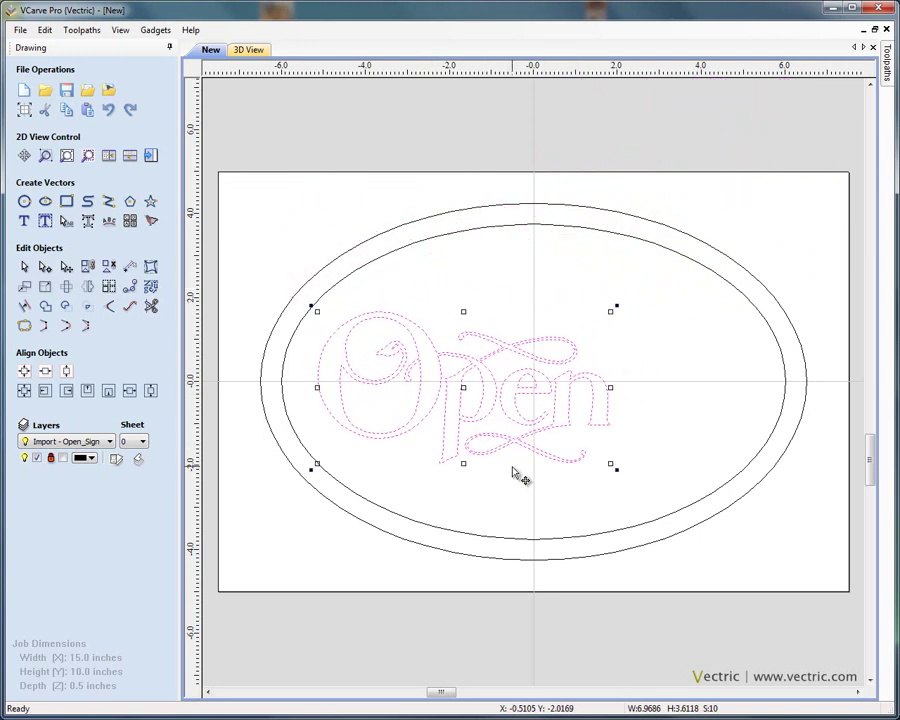
left_click(25, 372)
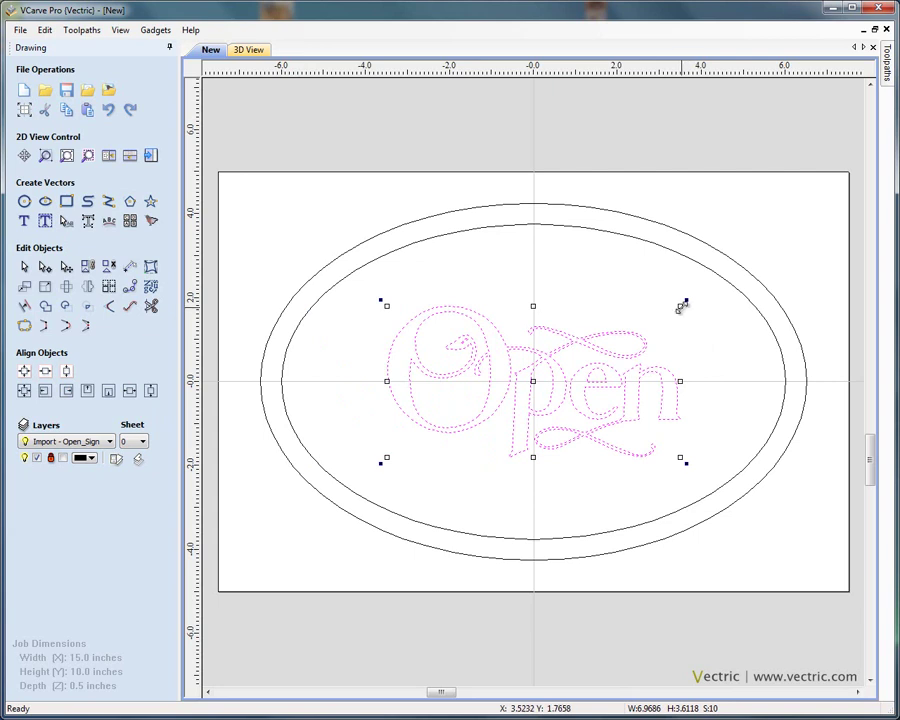
left_click_drag(682, 304, 739, 305)
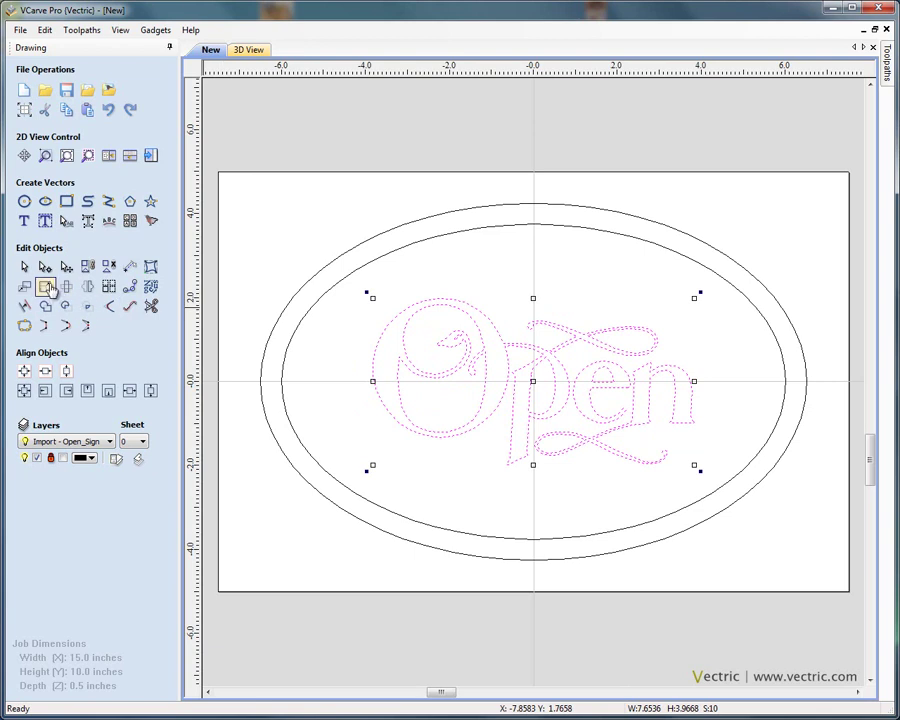
- Scale the lettering to 9 inches wide with linked XY, about 4.66 inches tall
left_click(46, 287)
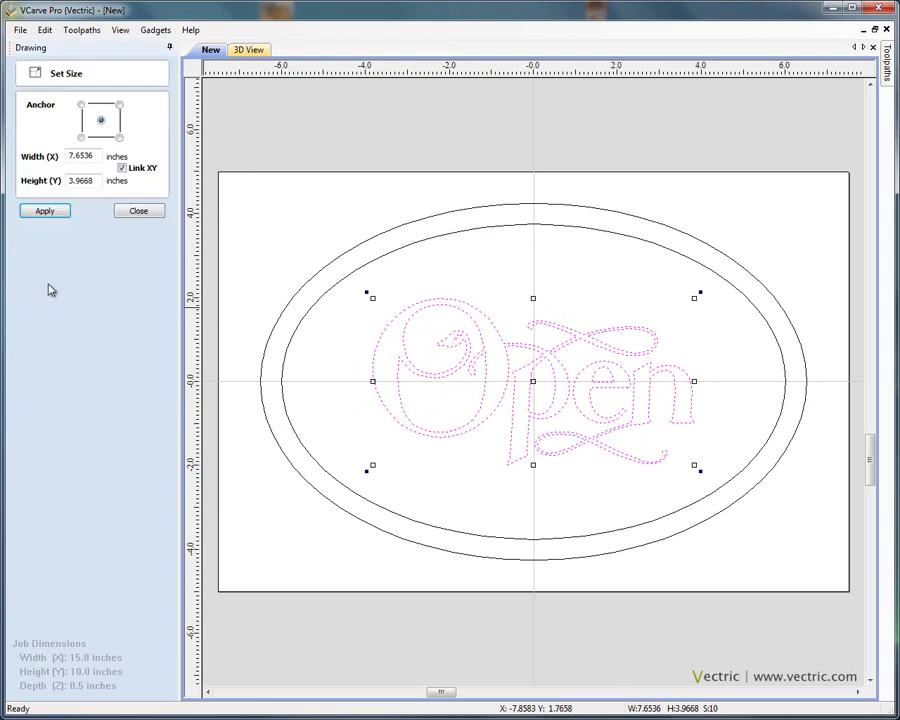
left_click_drag(99, 155, 30, 166)
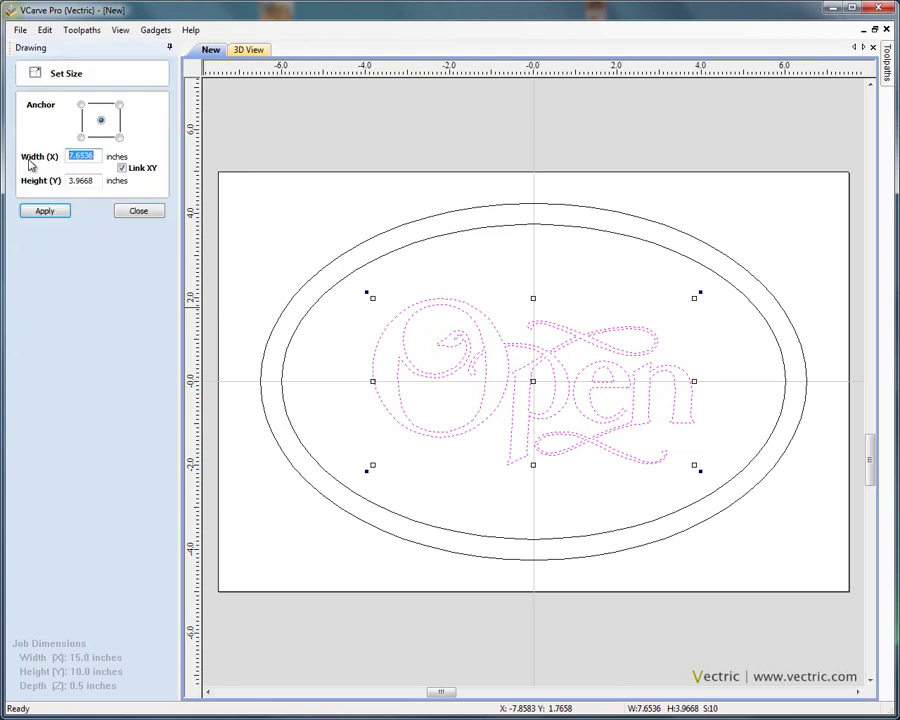
type("9")
left_click(45, 211)
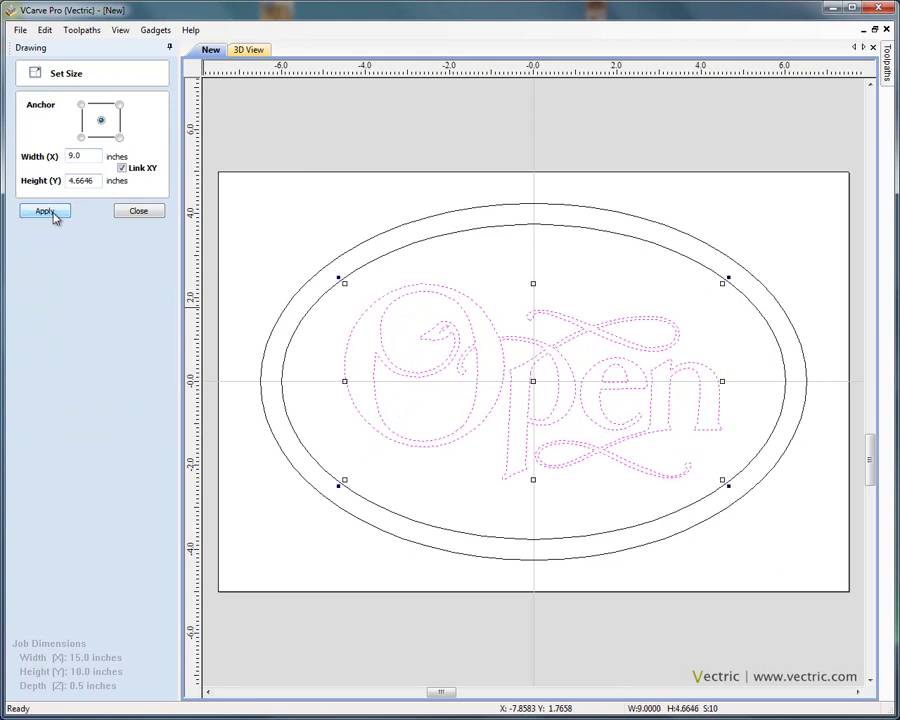
left_click(138, 211)
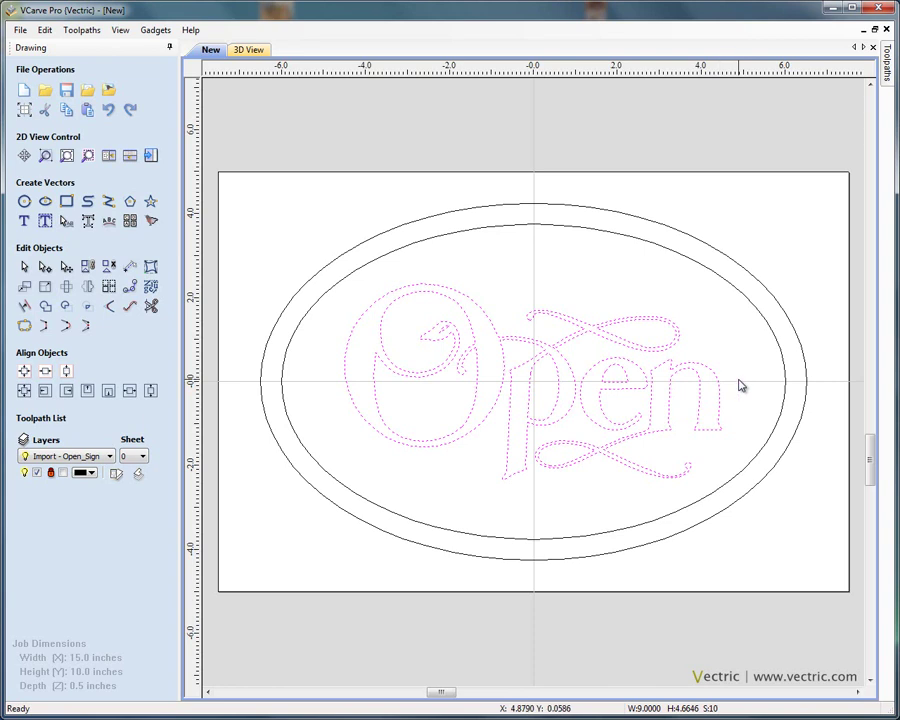
- Deselect the lettering and accept Material Setup at 0.5 inch thickness with 0.2 inch clearance and plunge gaps
left_click(703, 323)
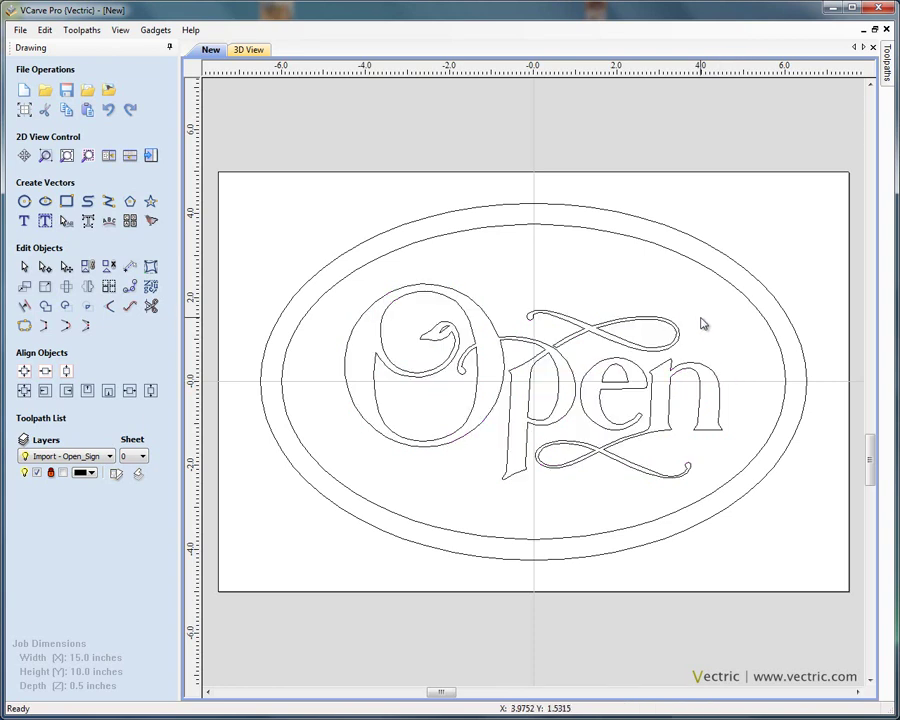
left_click(151, 157)
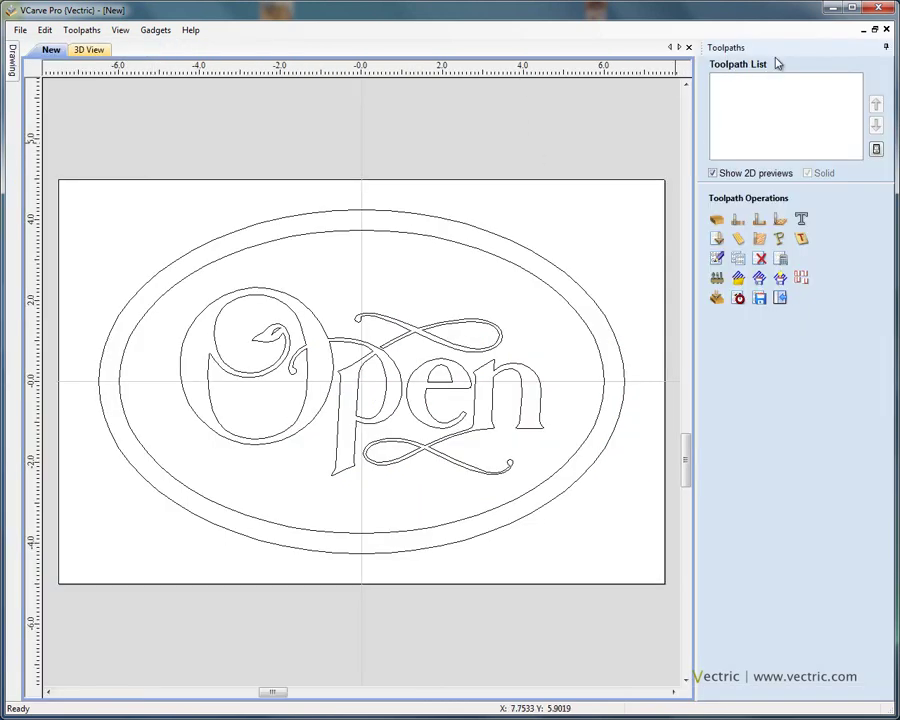
left_click(717, 220)
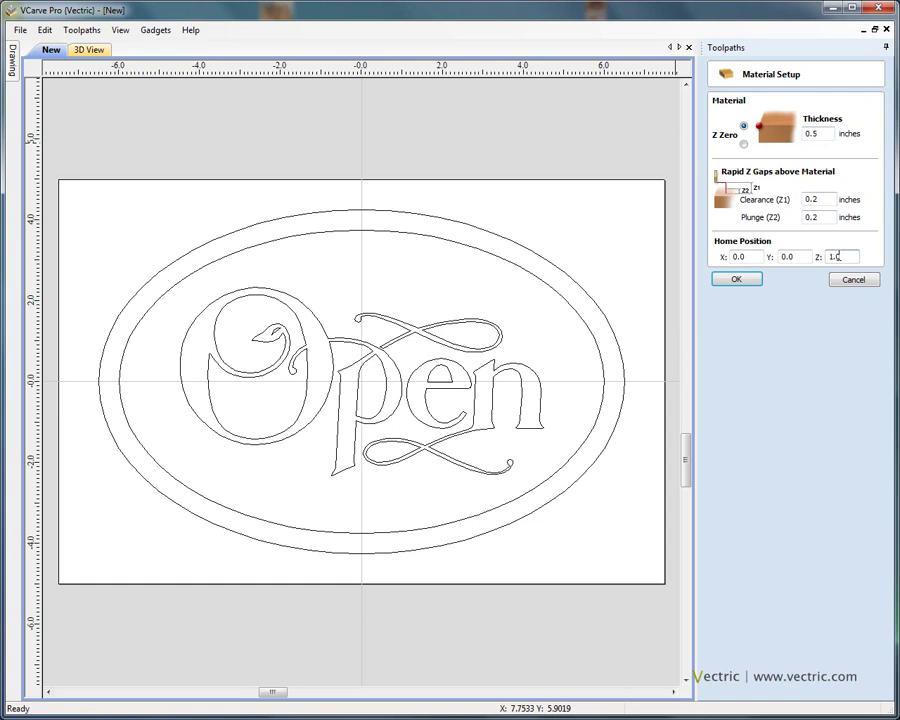
left_click(737, 279)
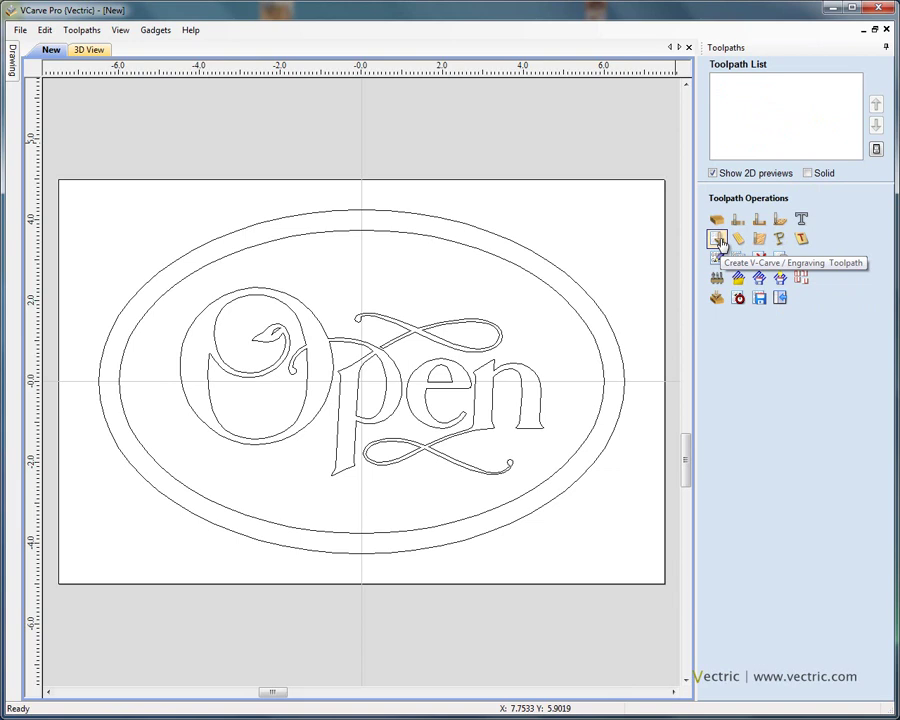
- Start a V-Carve toolpath on the Open lettering and inner oval with 0.25 inch flat depth
left_click(718, 240)
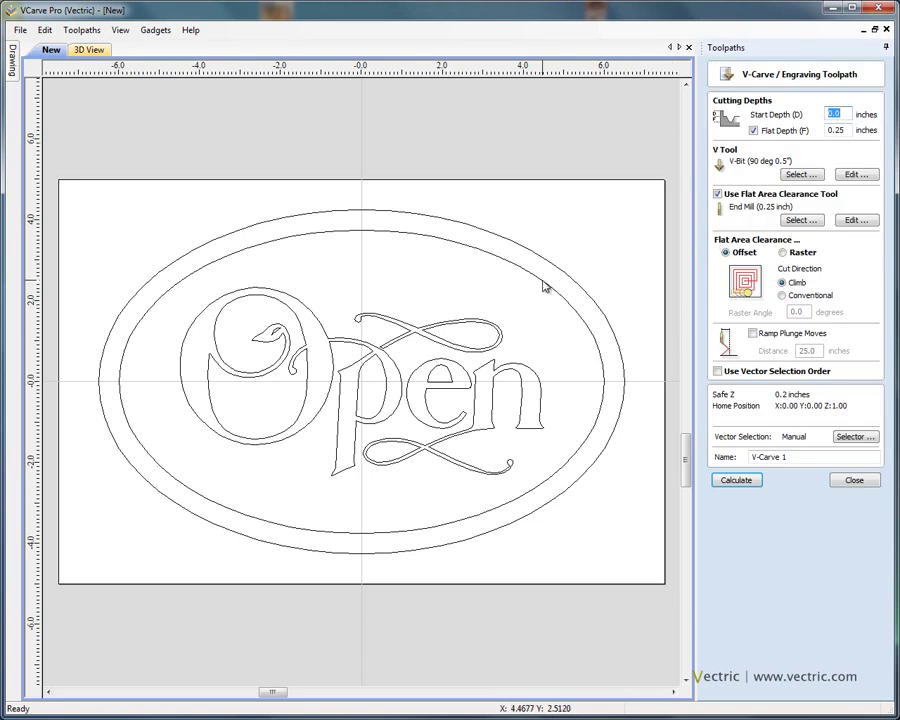
left_click_drag(164, 236, 605, 548)
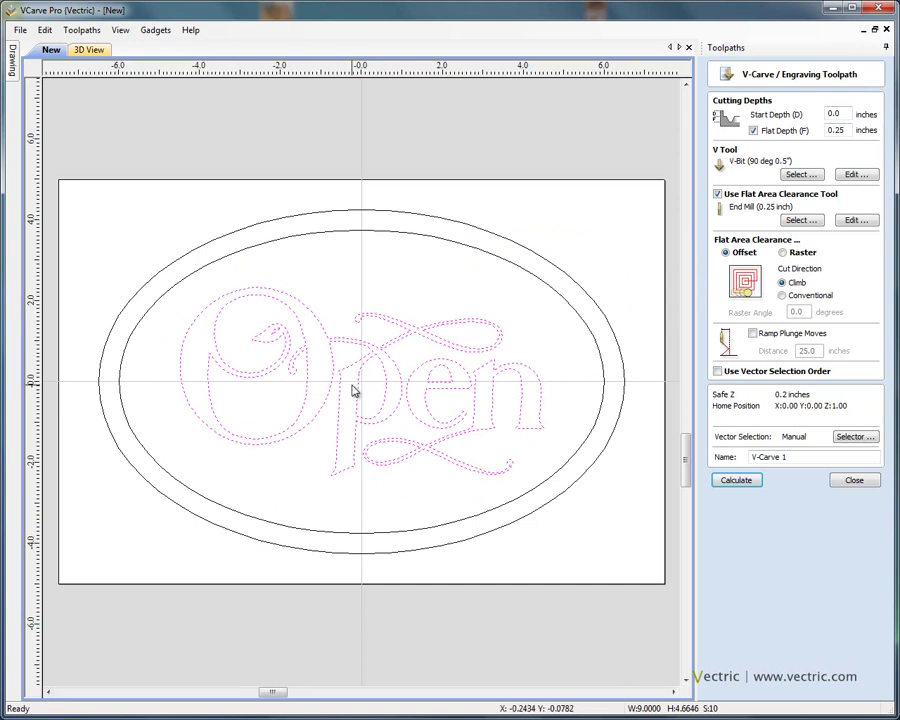
left_click(585, 323, "shift")
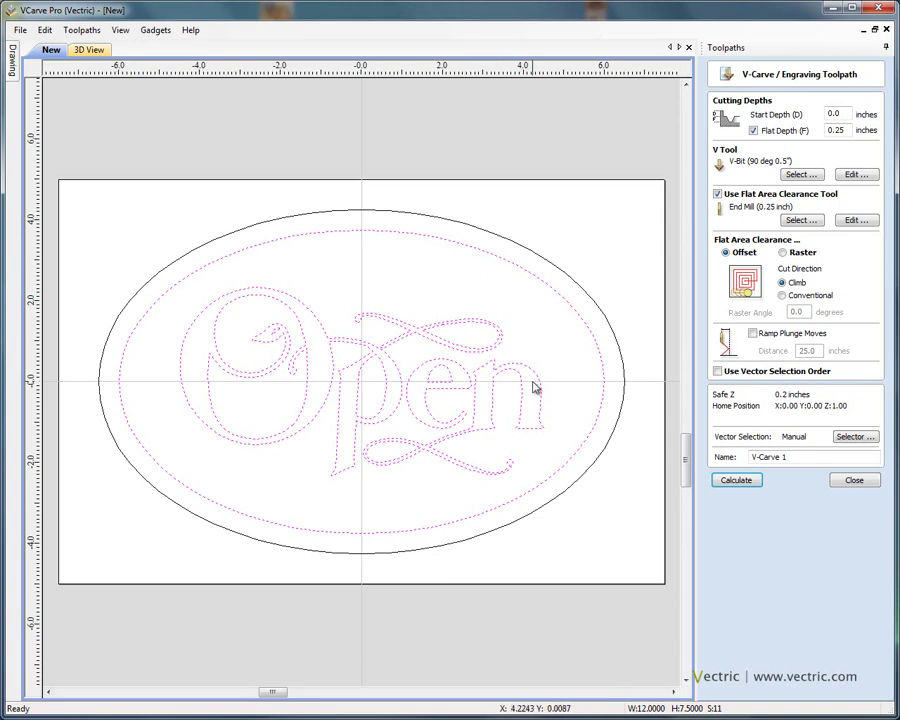
left_click(848, 129)
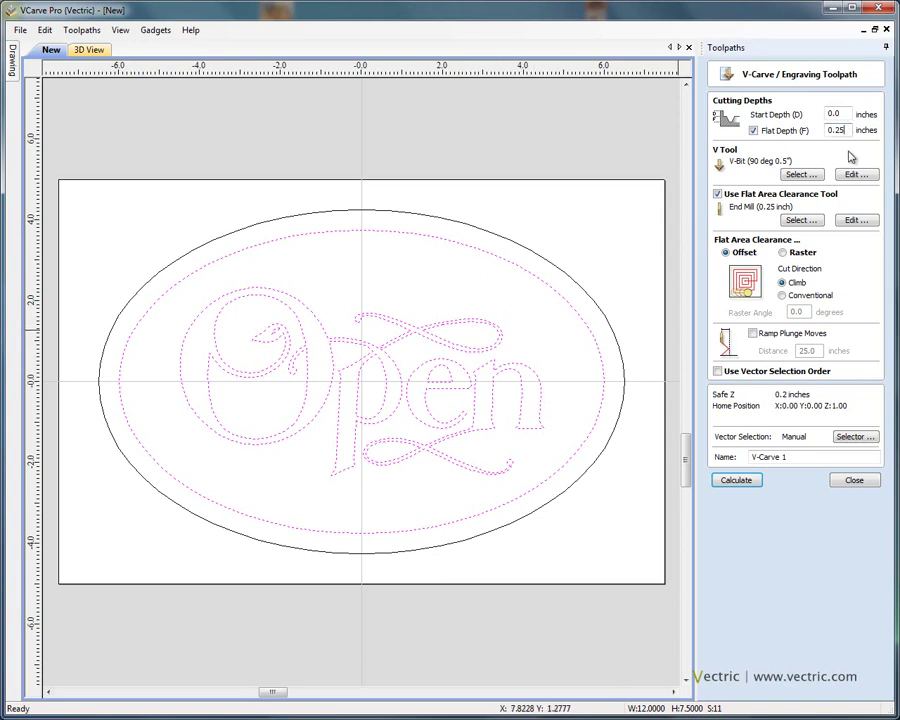
- Choose the 90° 0.5 inch V-bit and 0.25 inch end mill for clearance, then calculate
left_click(800, 175)
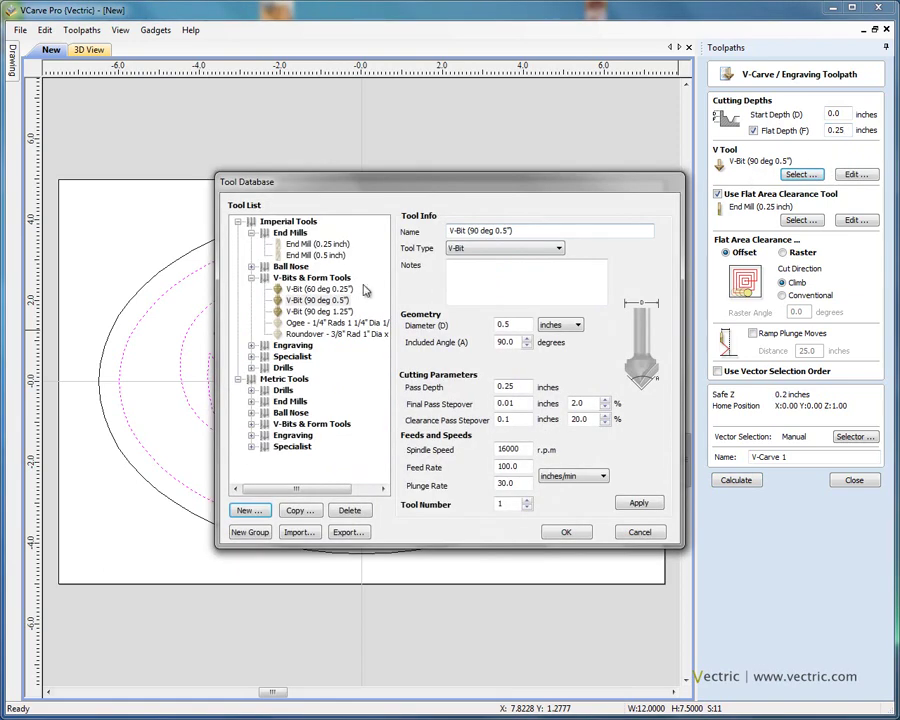
left_click(328, 299)
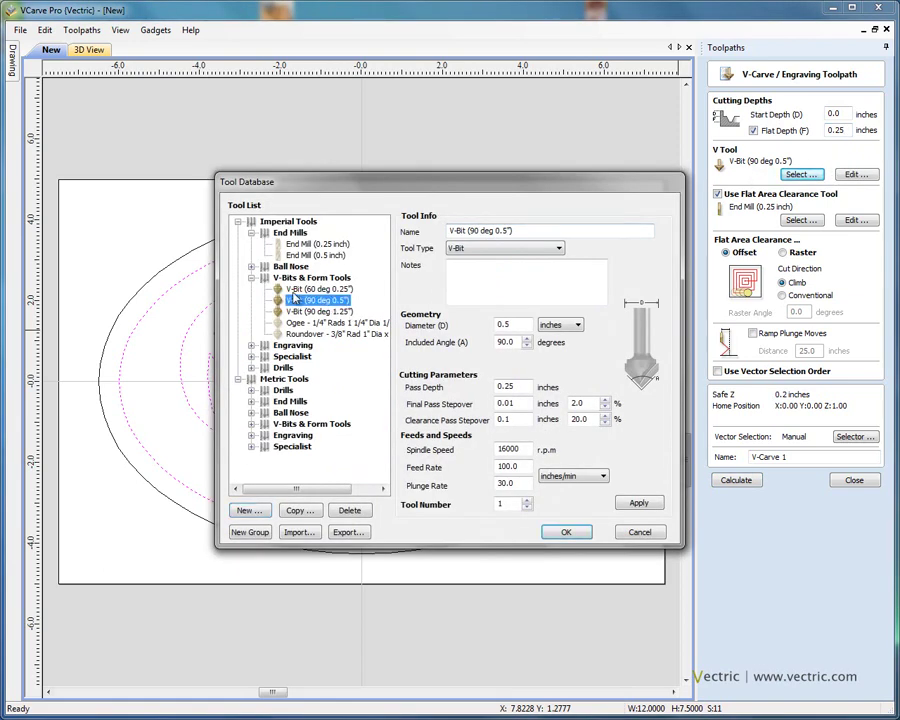
left_click(570, 533)
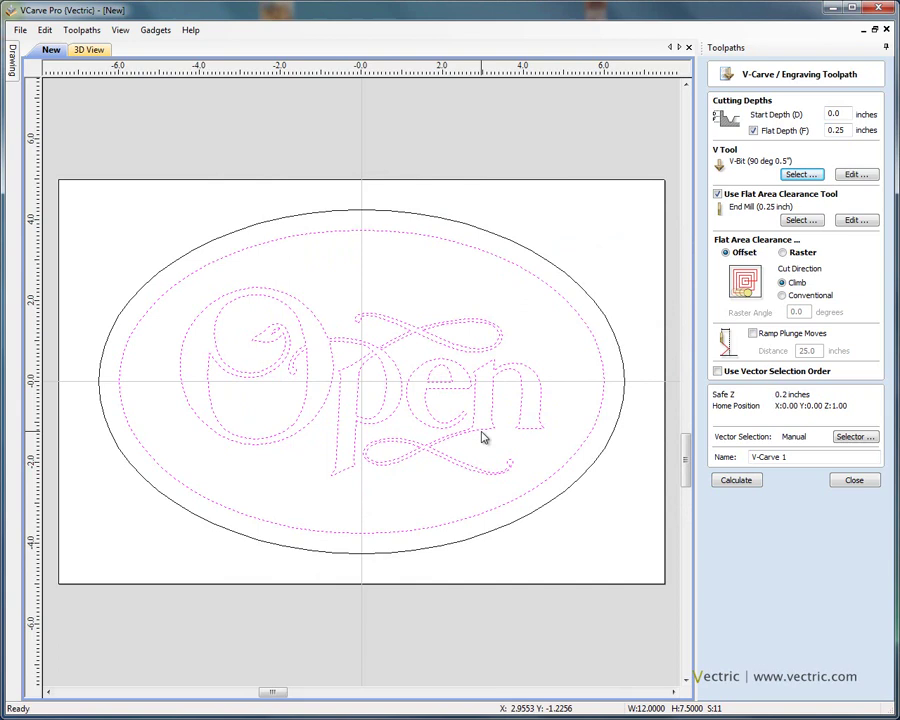
left_click(803, 222)
left_click(318, 246)
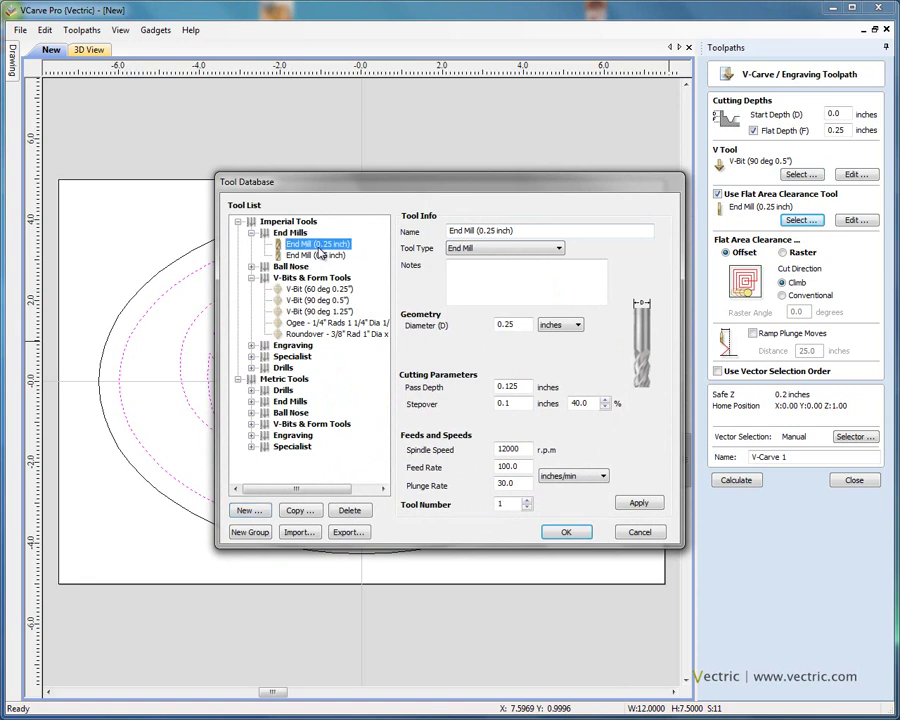
double_click(328, 246)
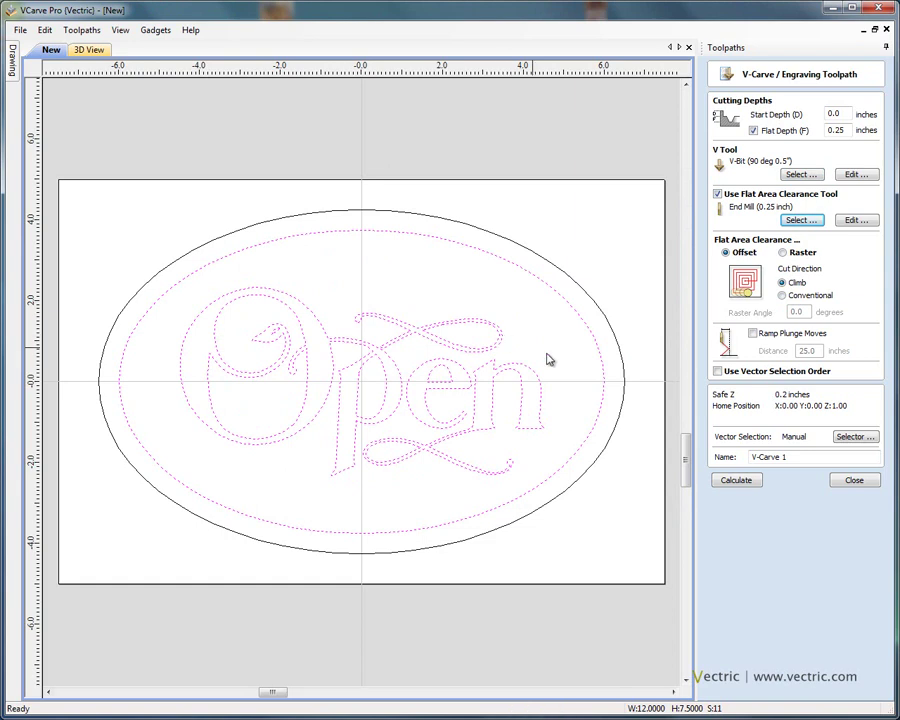
left_click(736, 480)
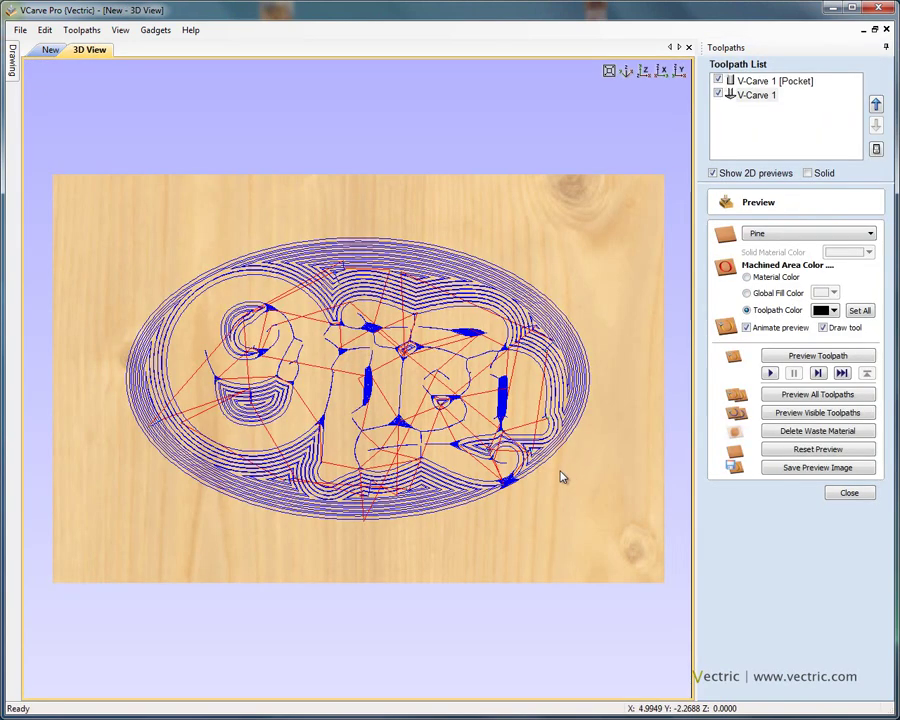
- Hide V-Carve 1 and preview only the V-Carve 1 [Pocket] toolpath in a tilted view
left_click(718, 94)
left_click(775, 81)
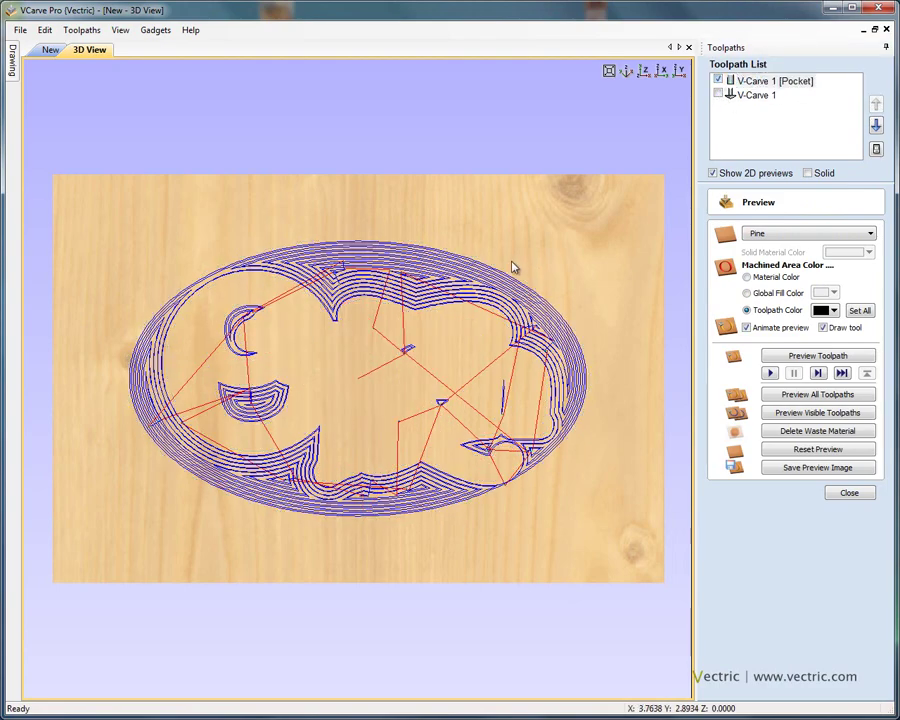
left_click_drag(514, 263, 554, 161)
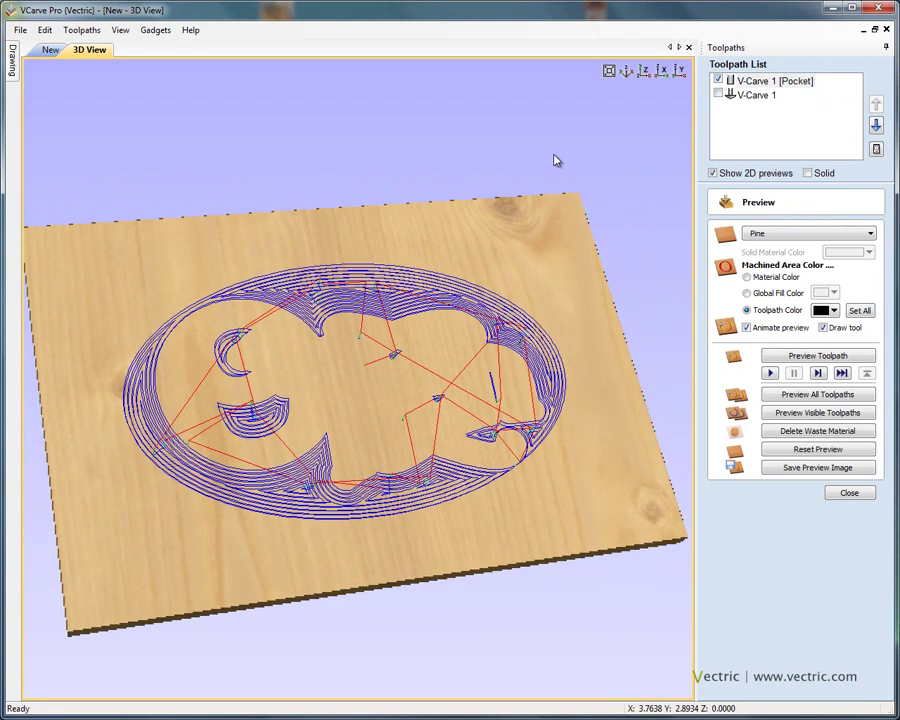
left_click(796, 86)
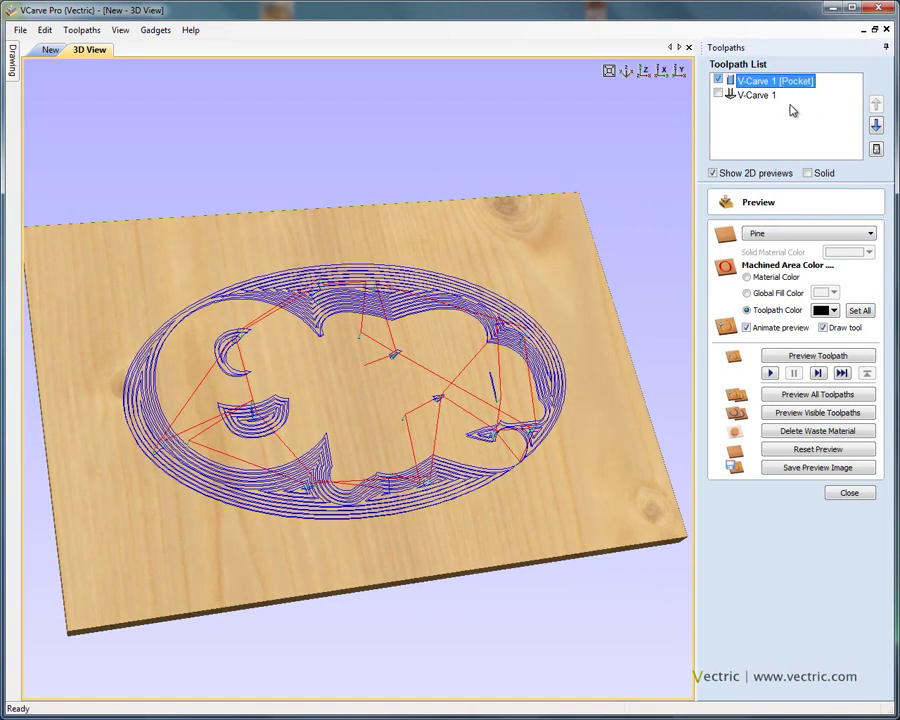
left_click(820, 357)
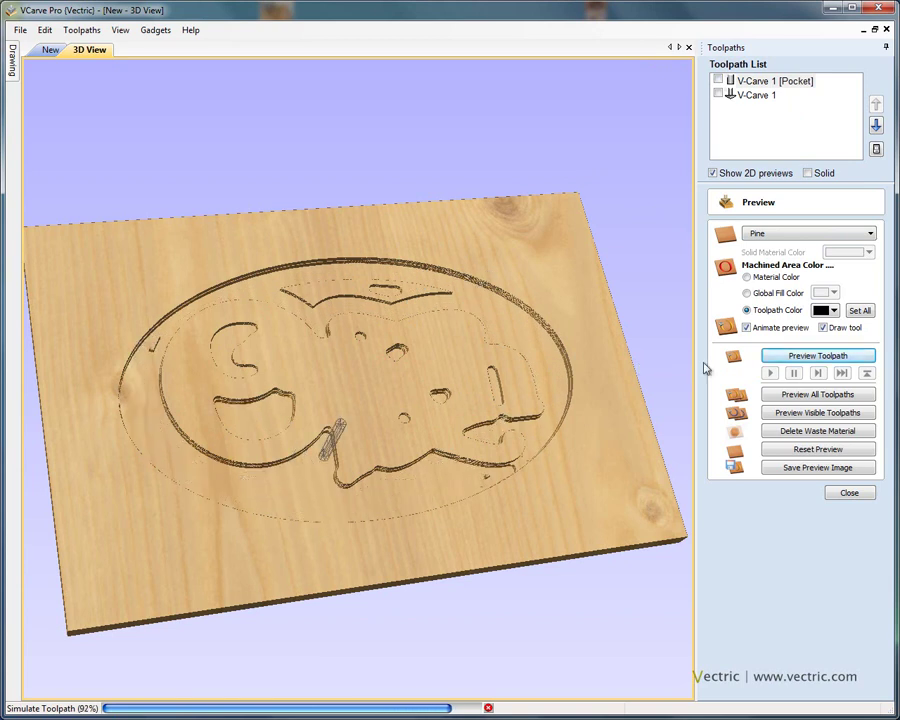
- Colour the machined pocket areas dark red and tilt the board more obliquely
left_click(834, 312)
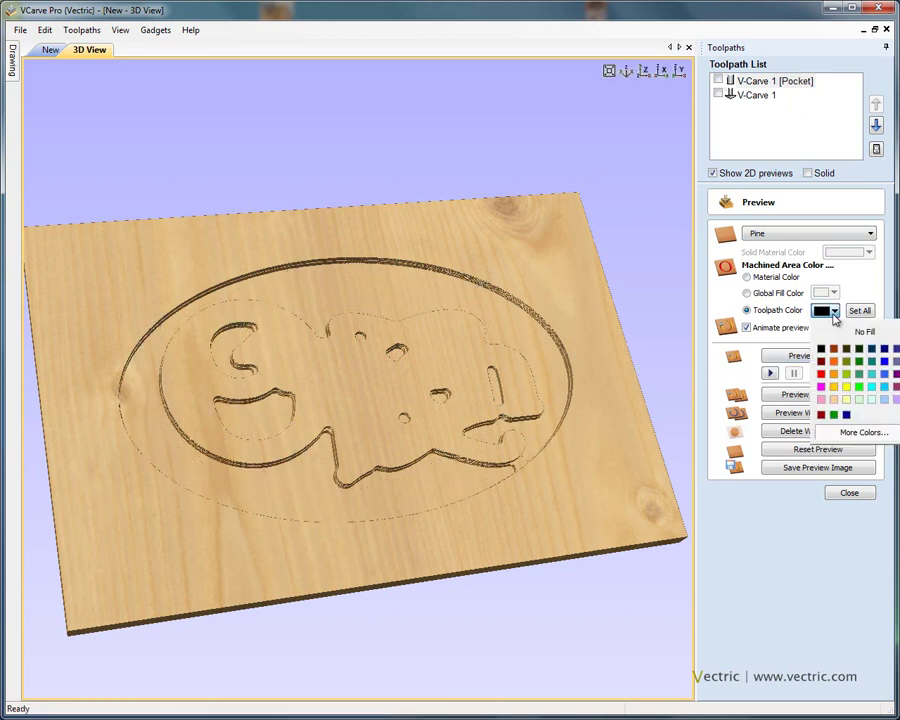
left_click(821, 362)
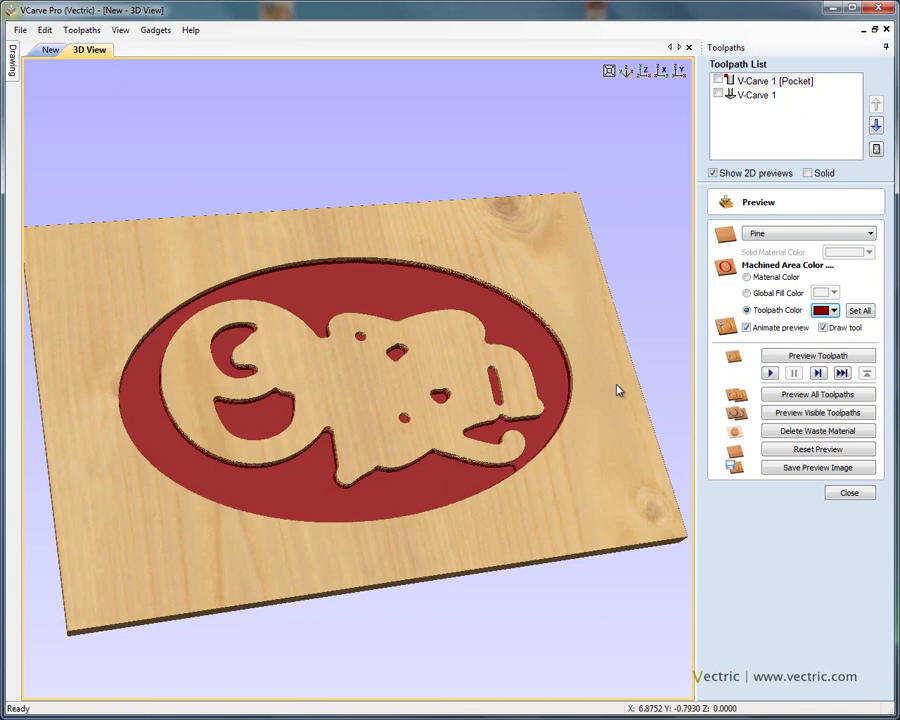
scroll(617, 385, "up", 3)
scroll(619, 372, "down", 2)
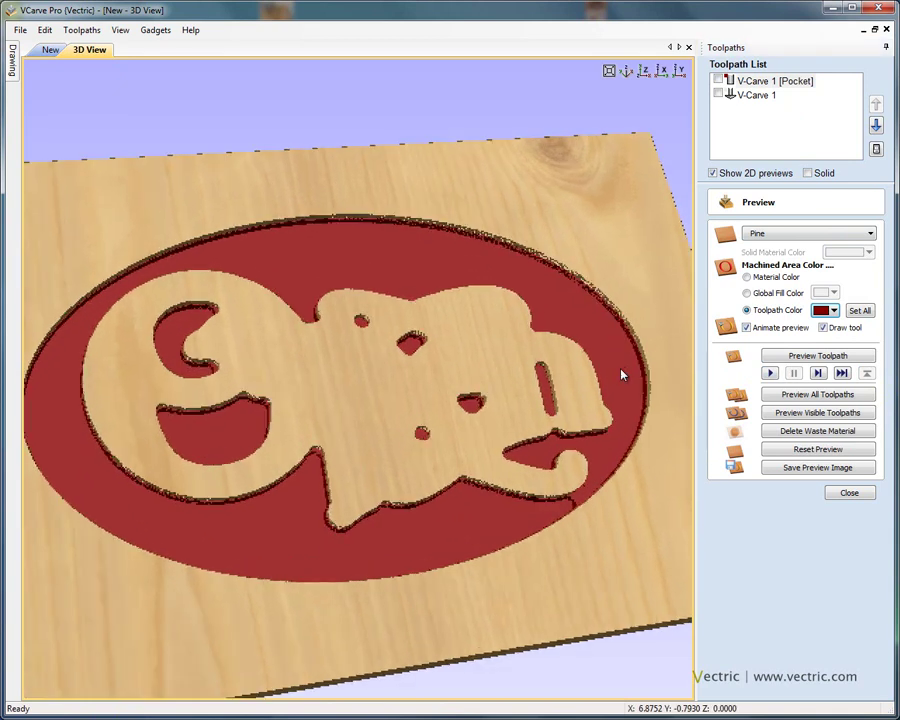
scroll(484, 394, "up", 2)
left_click_drag(484, 394, 504, 354)
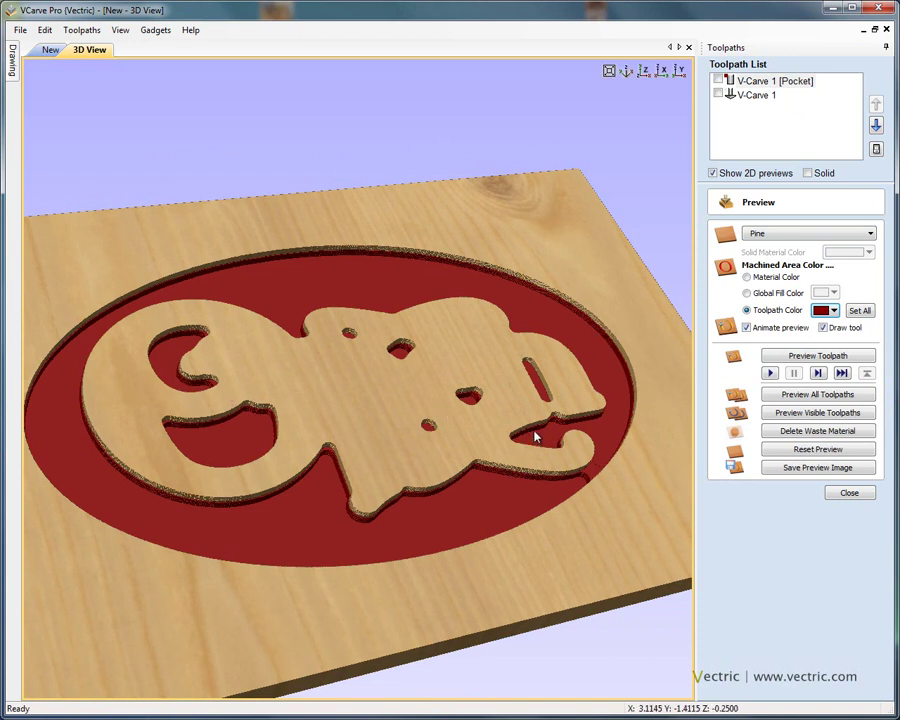
- Show V-Carve 1 and simulate carving the Open letters
left_click(735, 95)
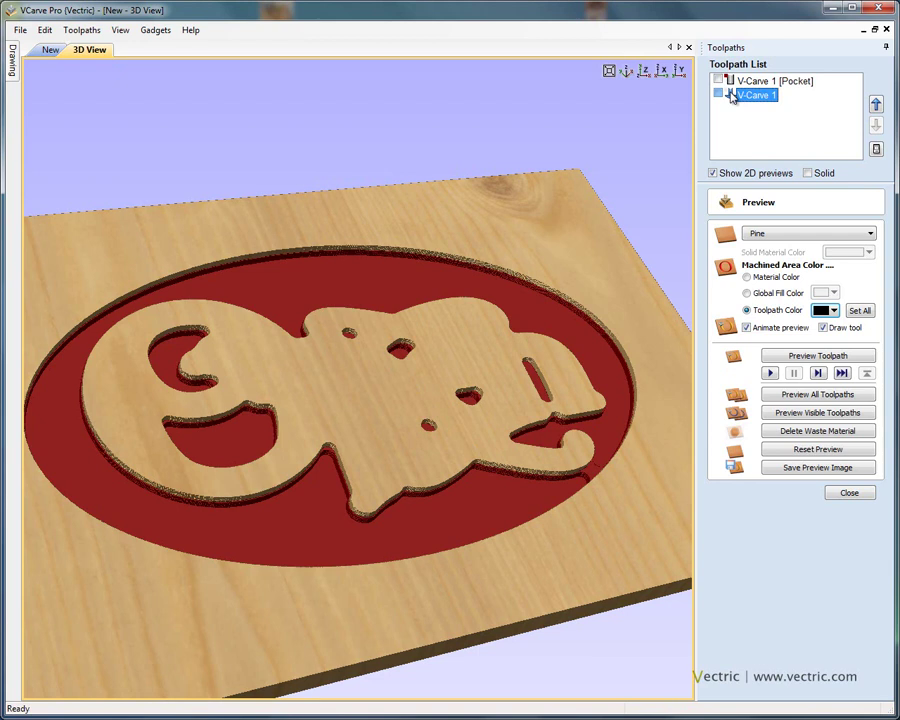
left_click(718, 95)
left_click_drag(532, 287, 475, 360)
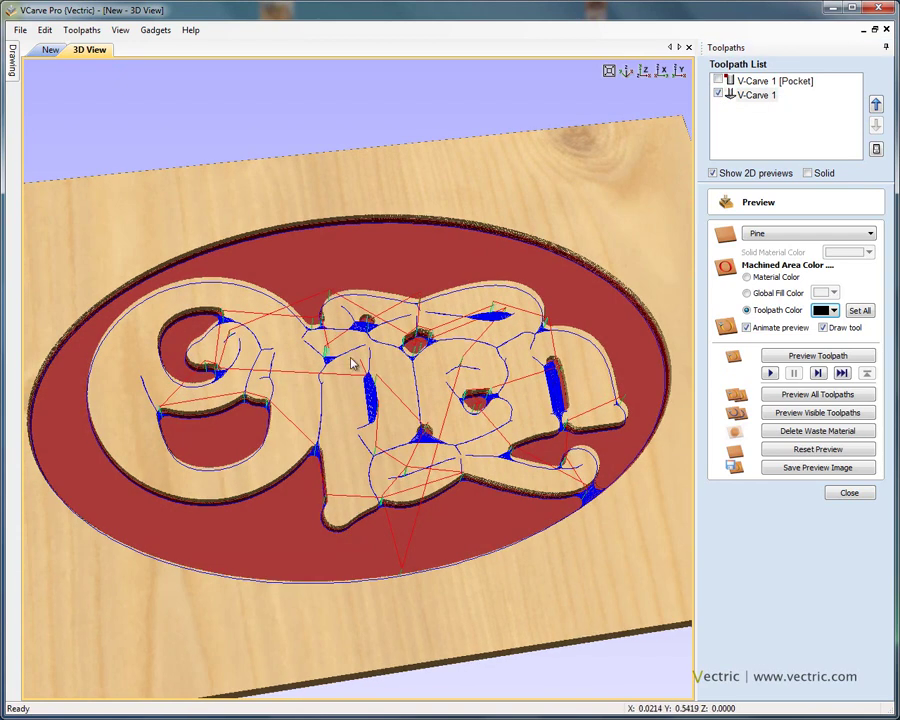
left_click(756, 95)
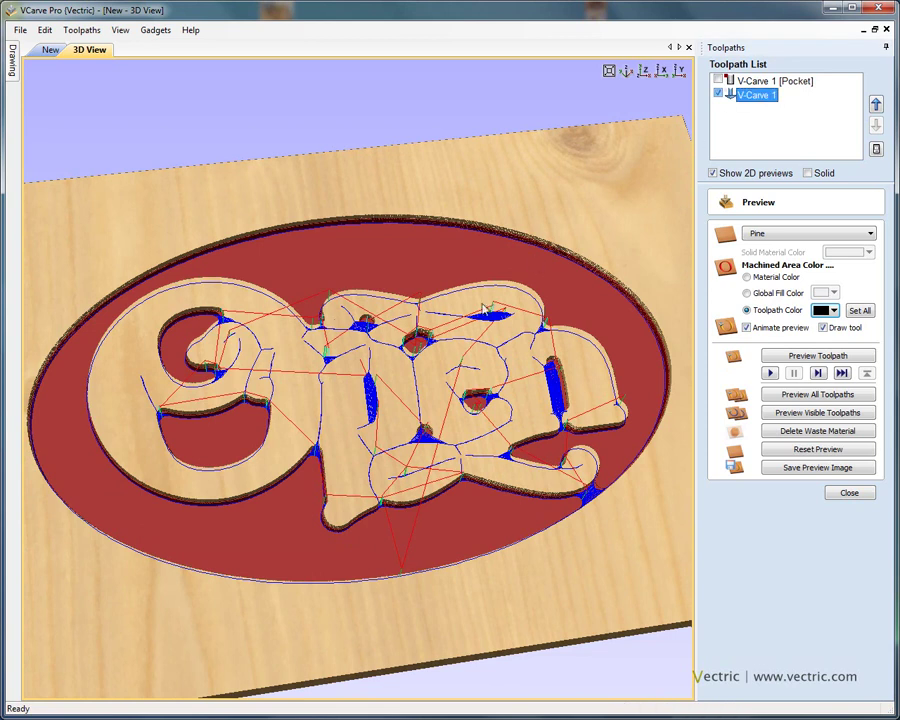
left_click(818, 356)
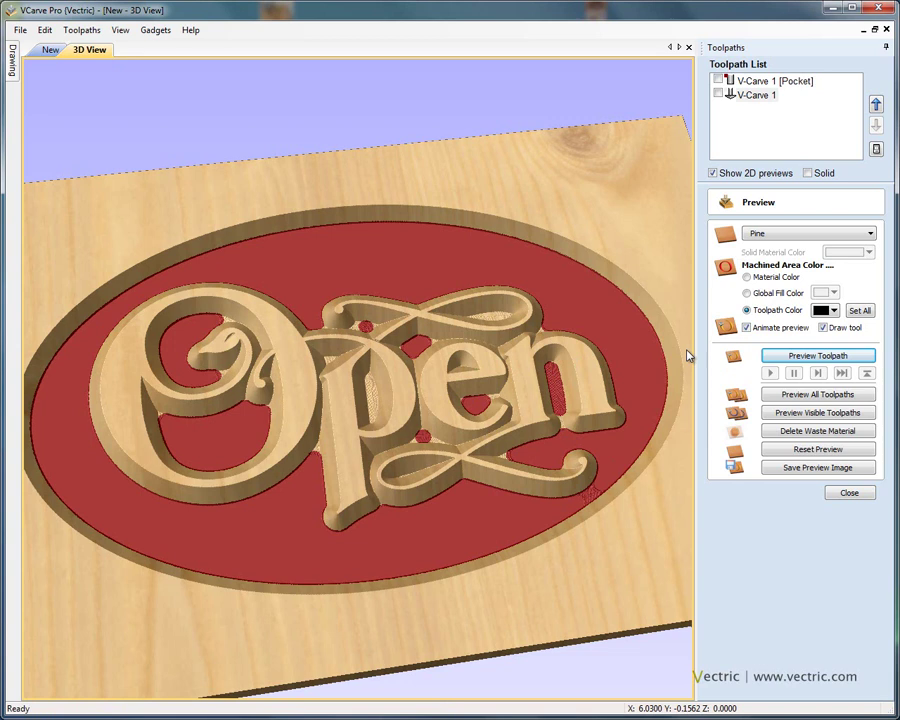
- Colour the carved lettering dark red, then close the preview to see the 00:04:56 estimate
left_click(836, 311)
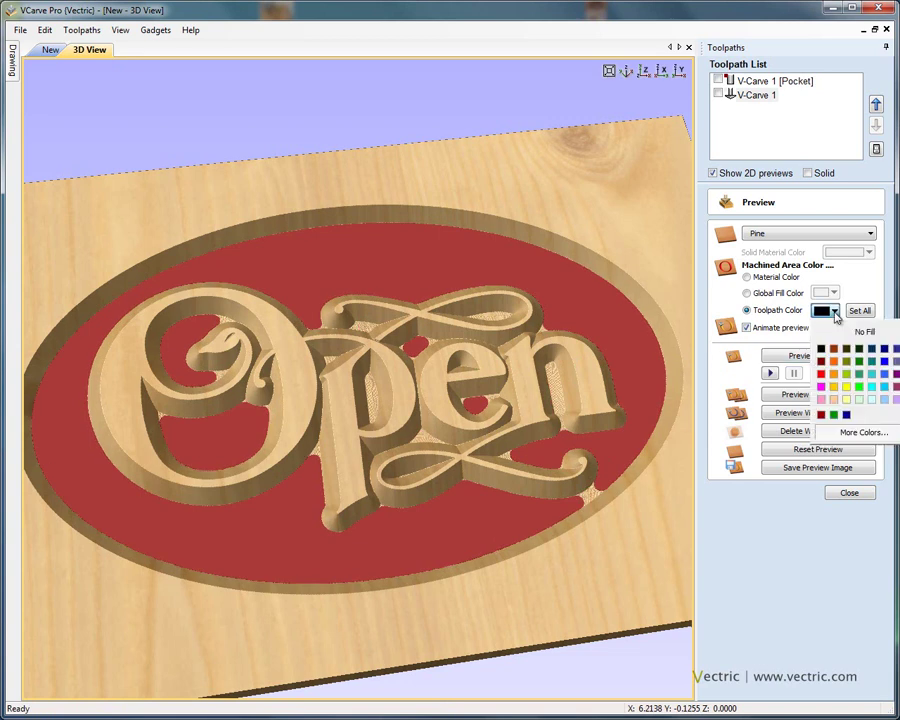
left_click(821, 361)
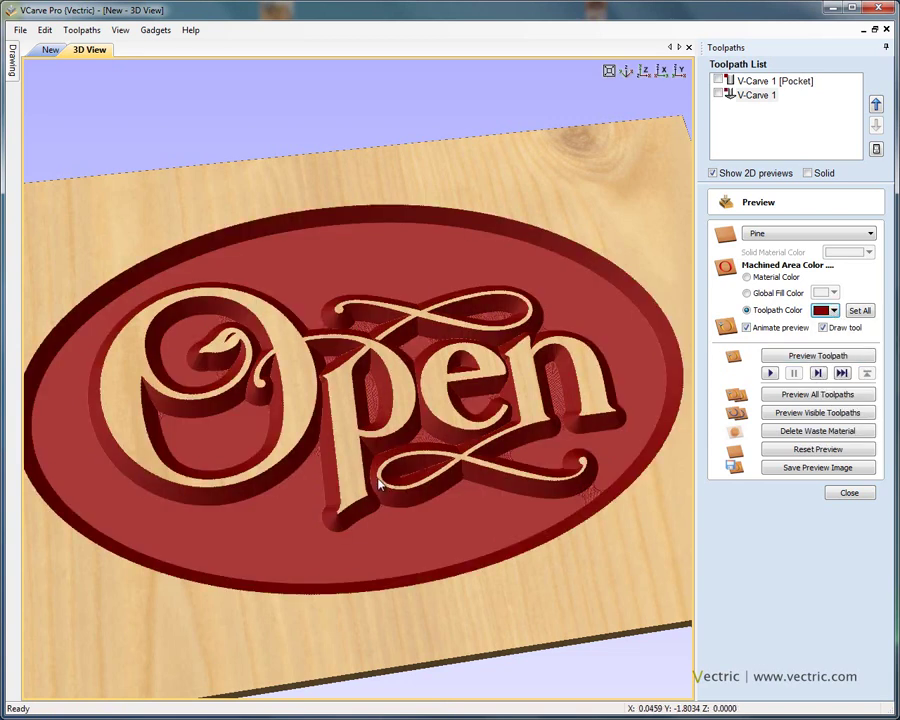
left_click_drag(378, 480, 333, 504)
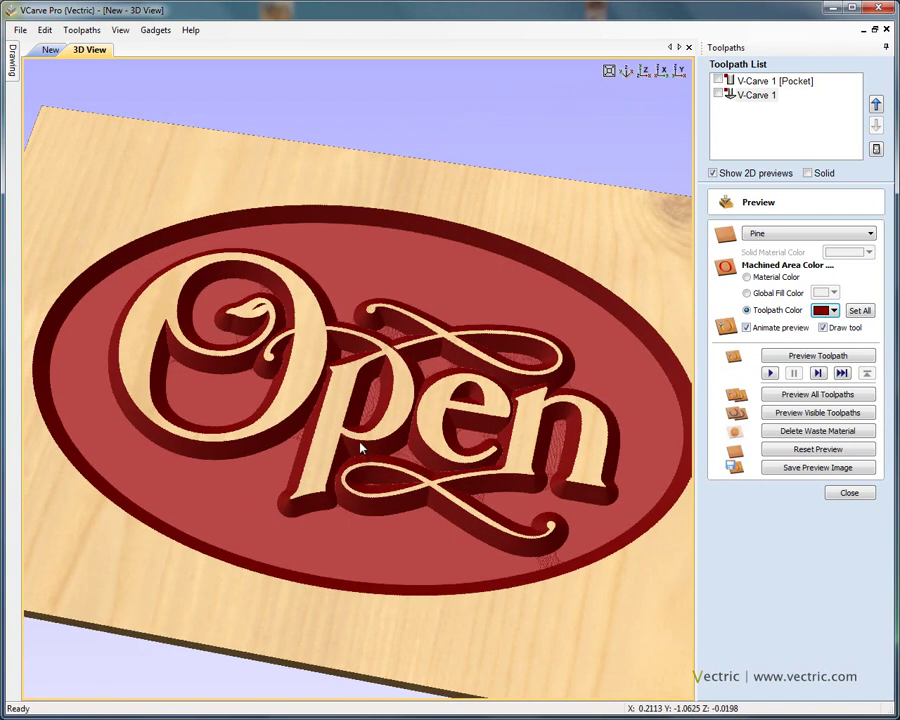
left_click(789, 85)
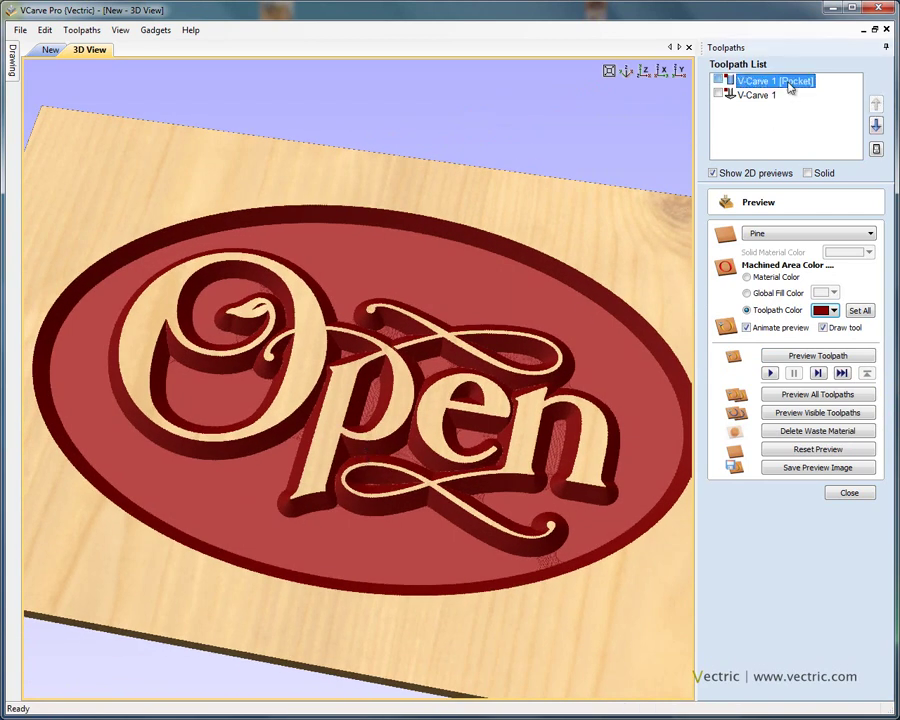
left_click(765, 97)
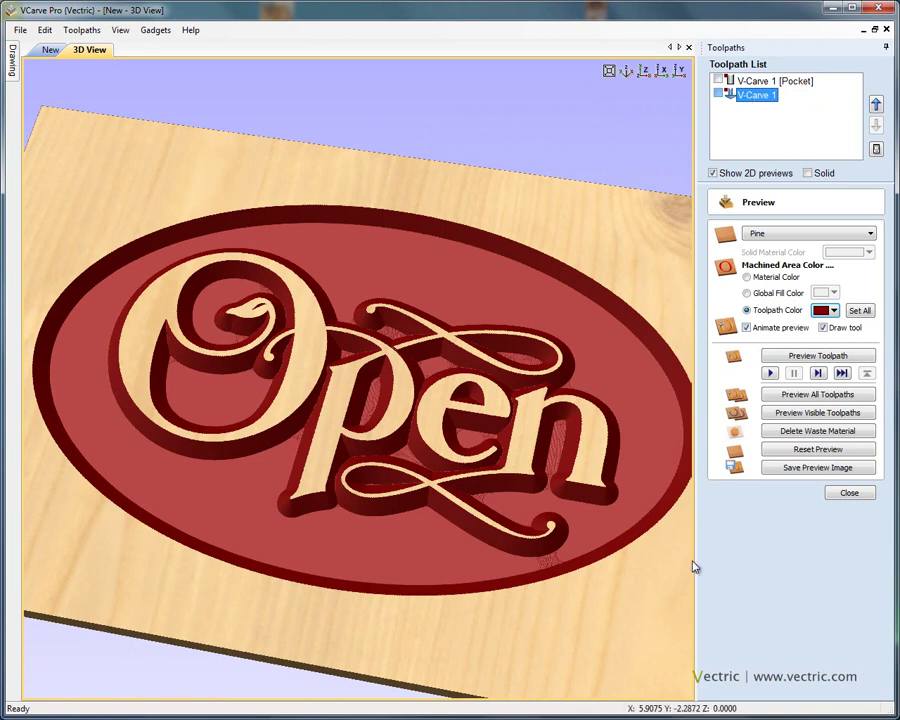
left_click(852, 494)
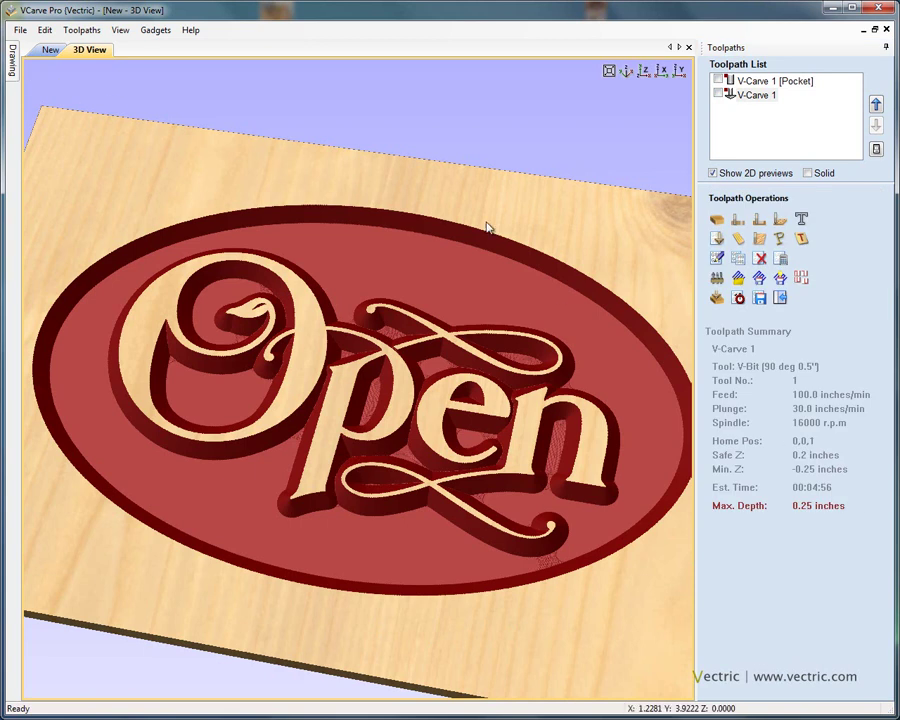
- Switch back and forth between the 2D drawing and 3D view to compare them
left_click(781, 299)
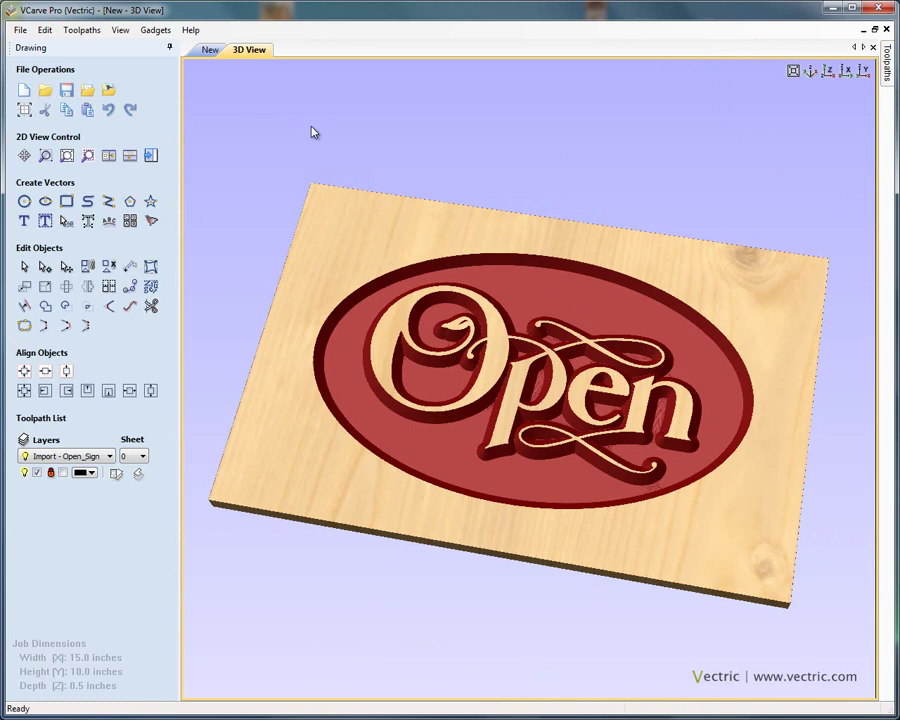
left_click(207, 52)
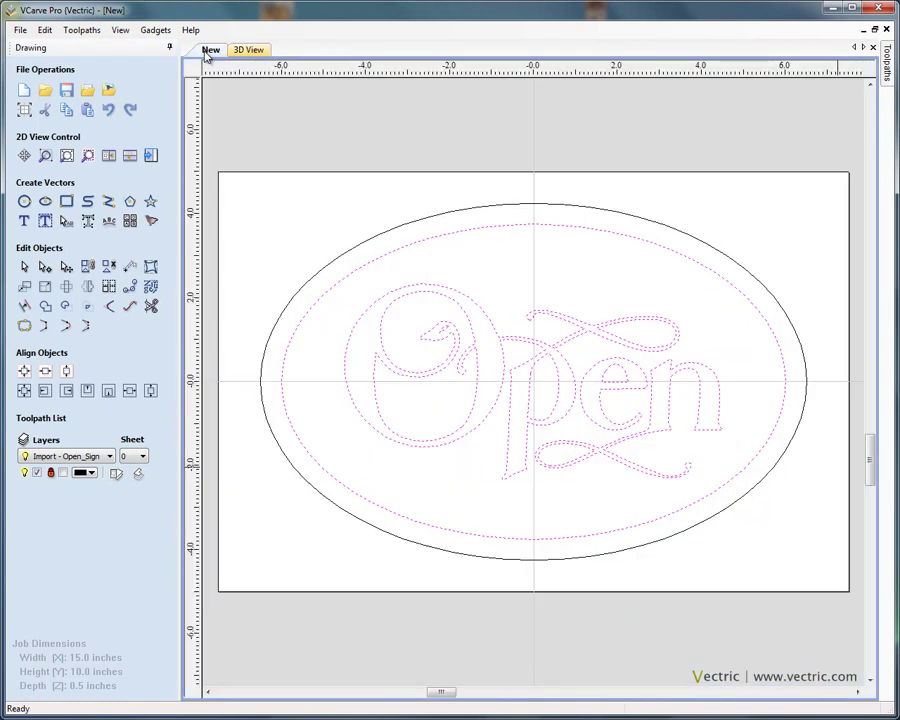
left_click(251, 52)
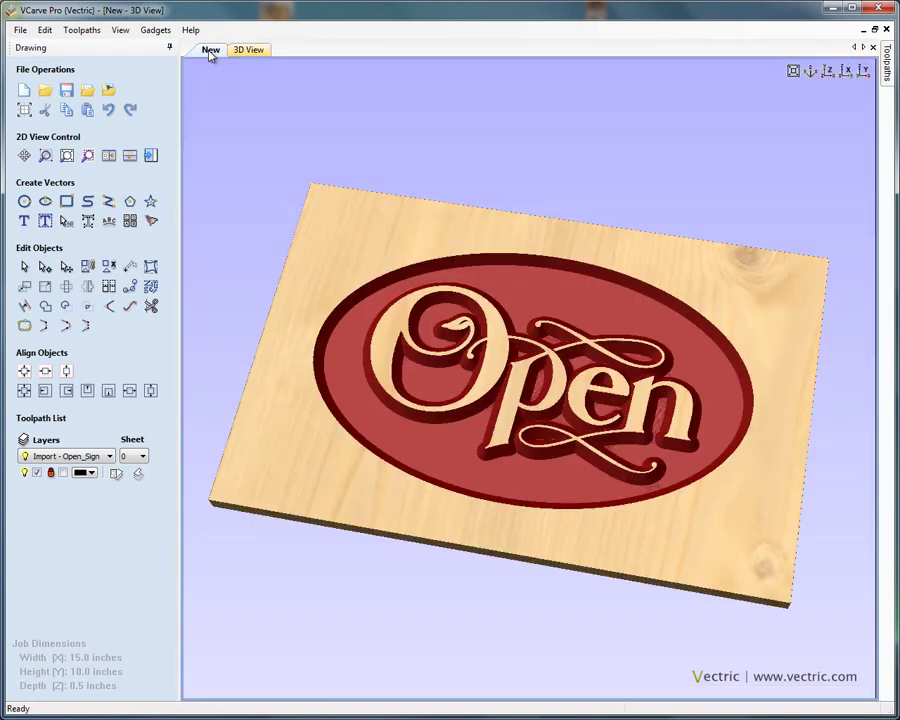
left_click(209, 52)
left_click(250, 52)
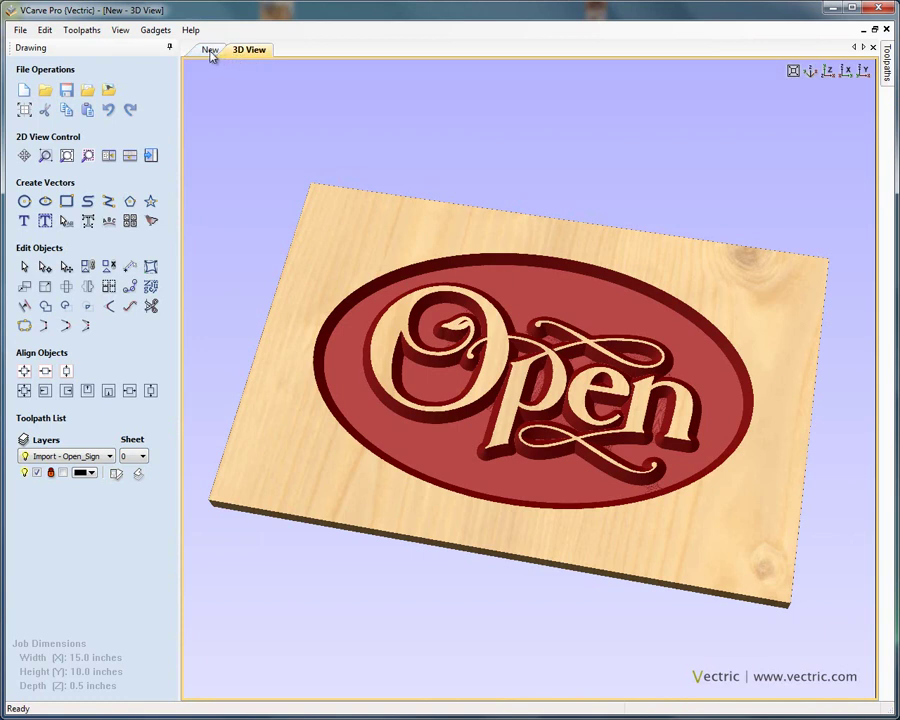
left_click(210, 52)
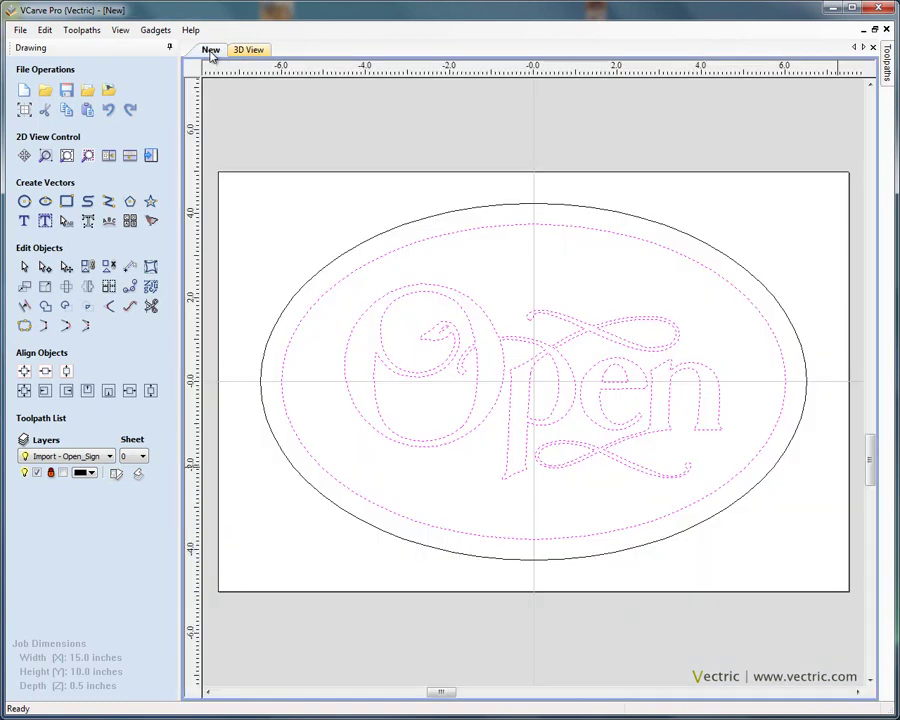
- Tile the 2D drawing and 3D preview windows and tilt the 3D board flatter
left_click(130, 157)
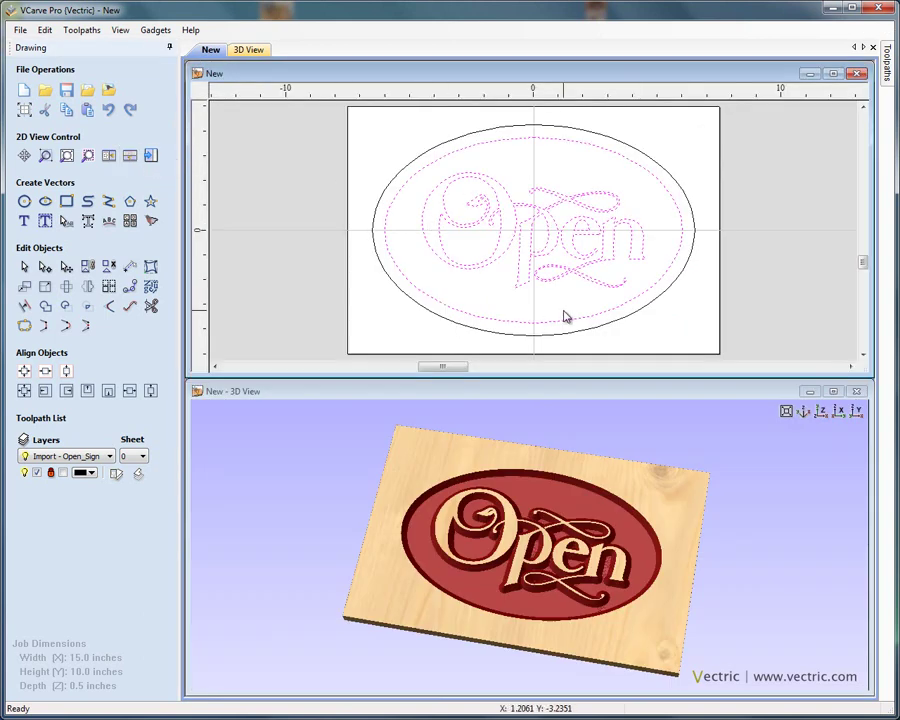
left_click(773, 198)
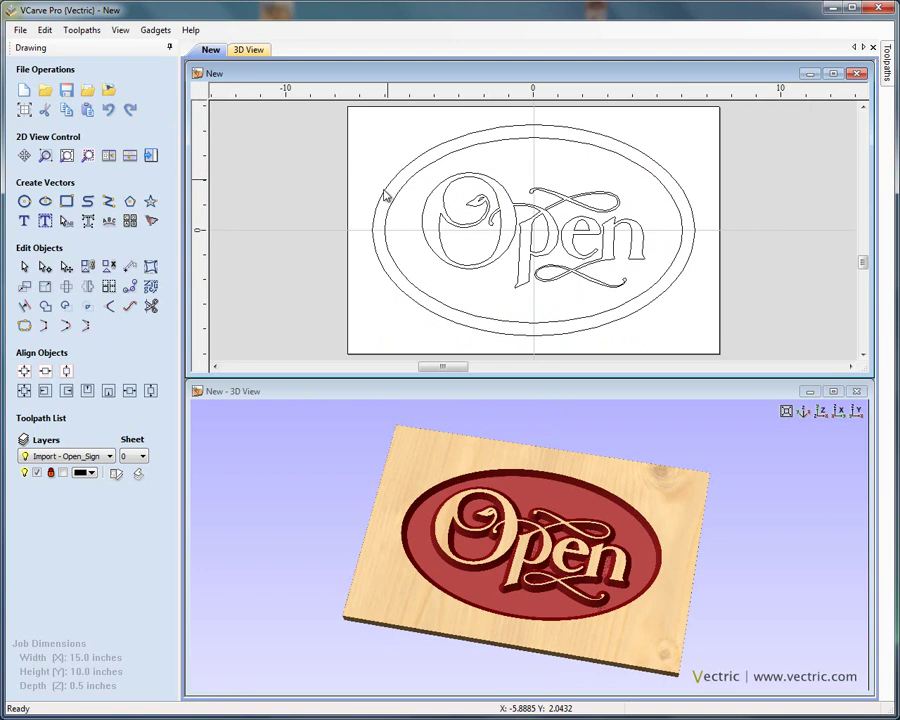
left_click_drag(681, 484, 739, 498)
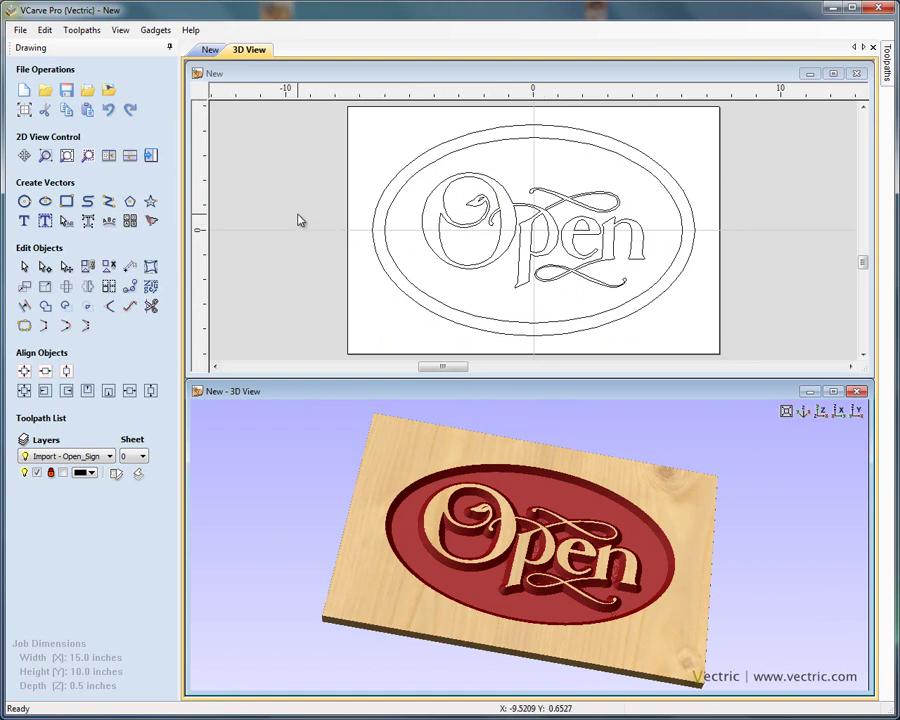
- Calculate Profile 3: a 0.25-inch-deep outside profile of the outer ellipse using the 90° 0.5" V-bit
left_click(388, 198)
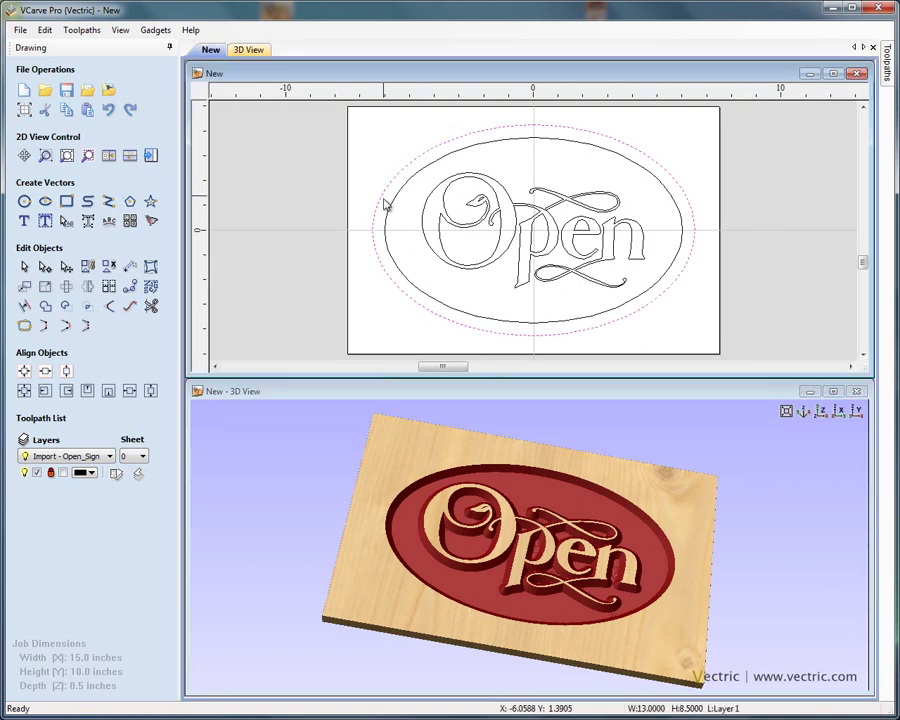
left_click(151, 157)
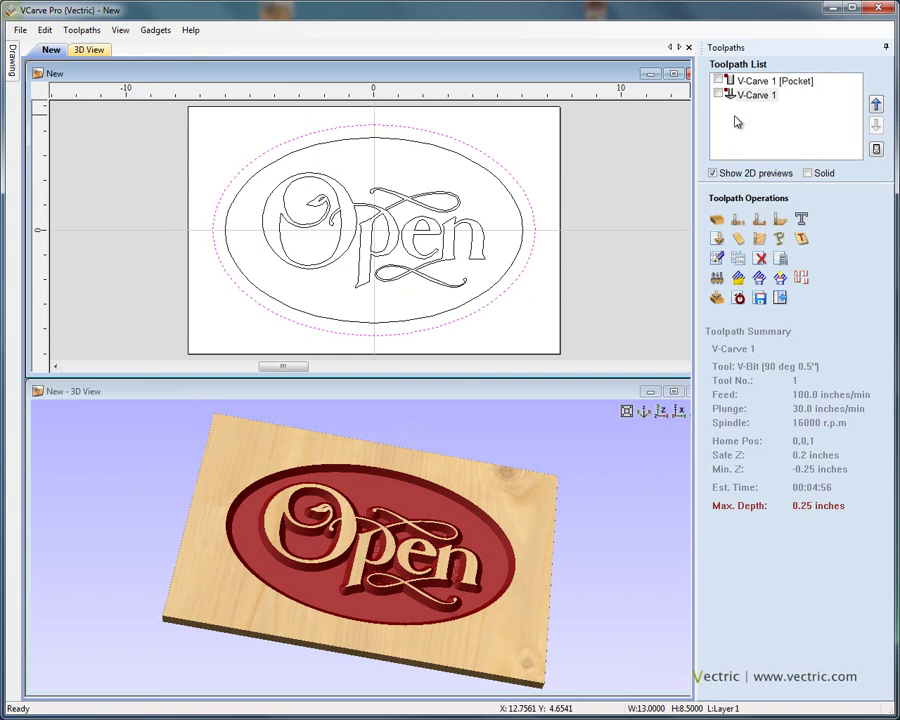
left_click(738, 219)
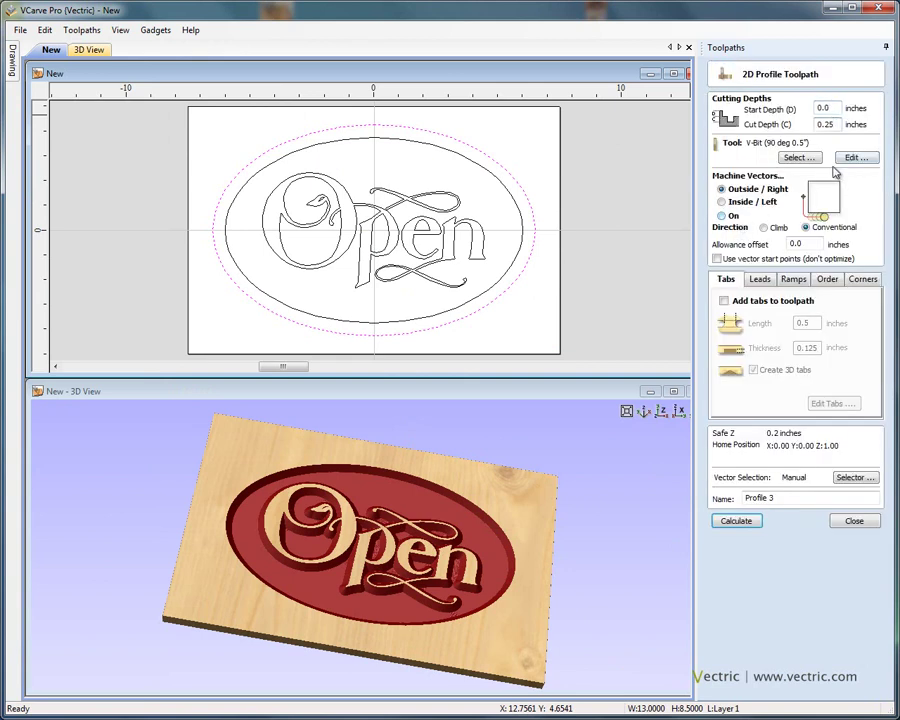
left_click(801, 158)
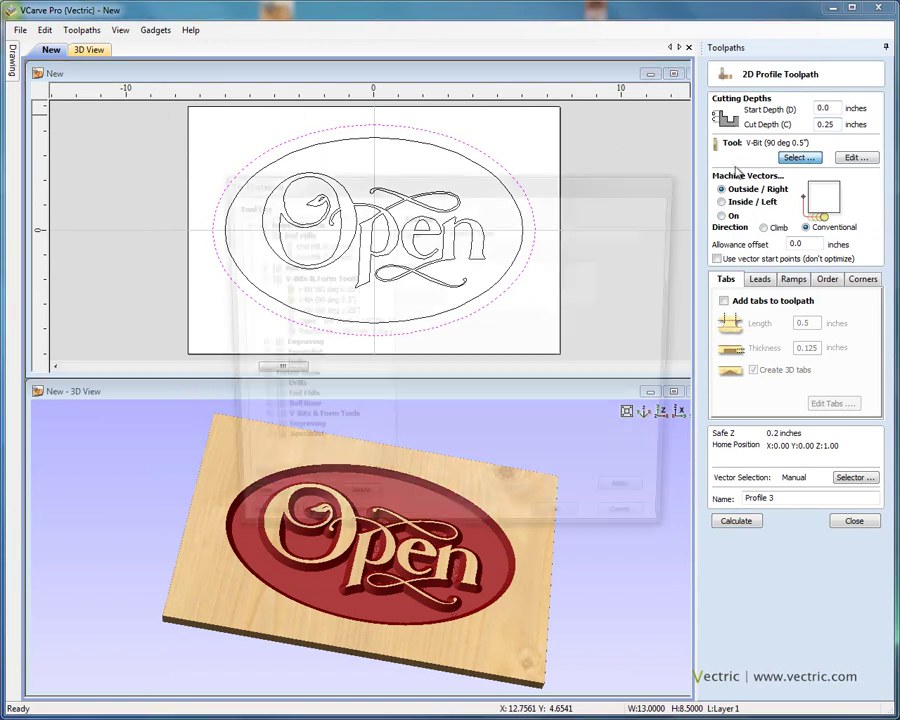
left_click(320, 300)
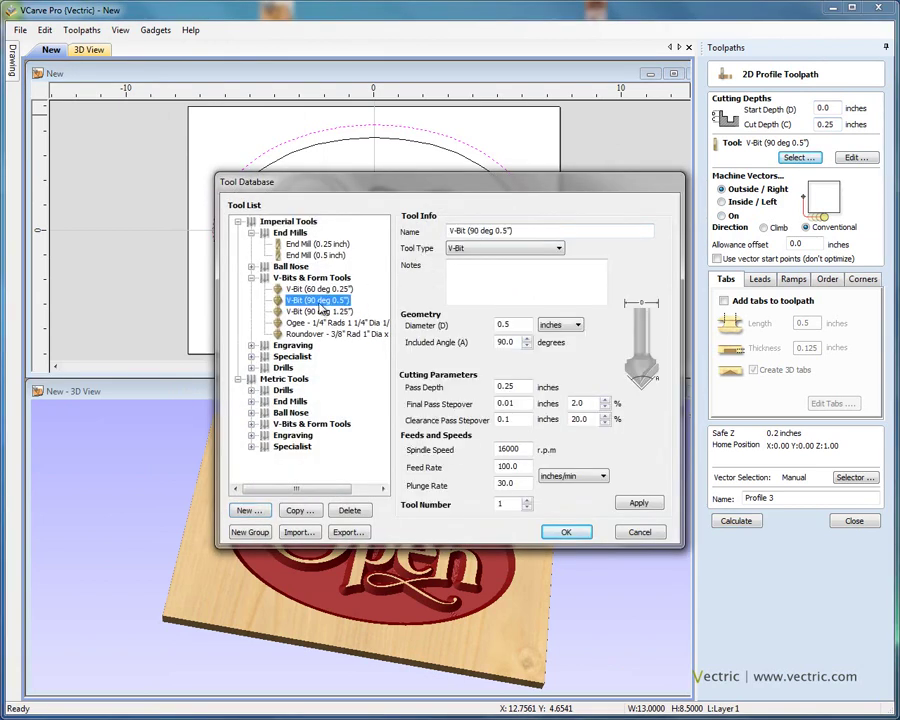
double_click(320, 301)
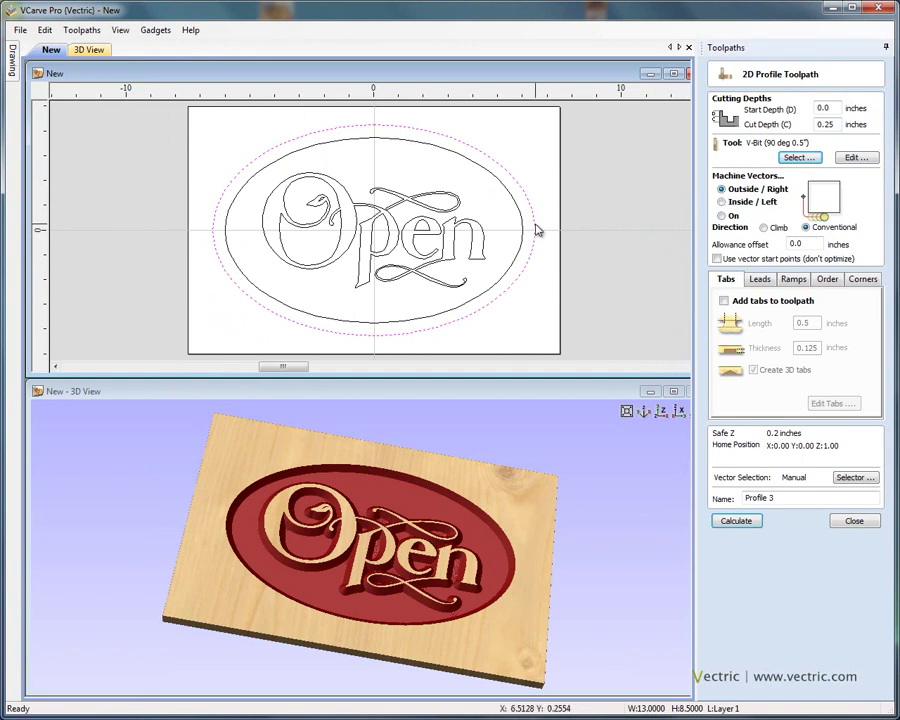
left_click(736, 521)
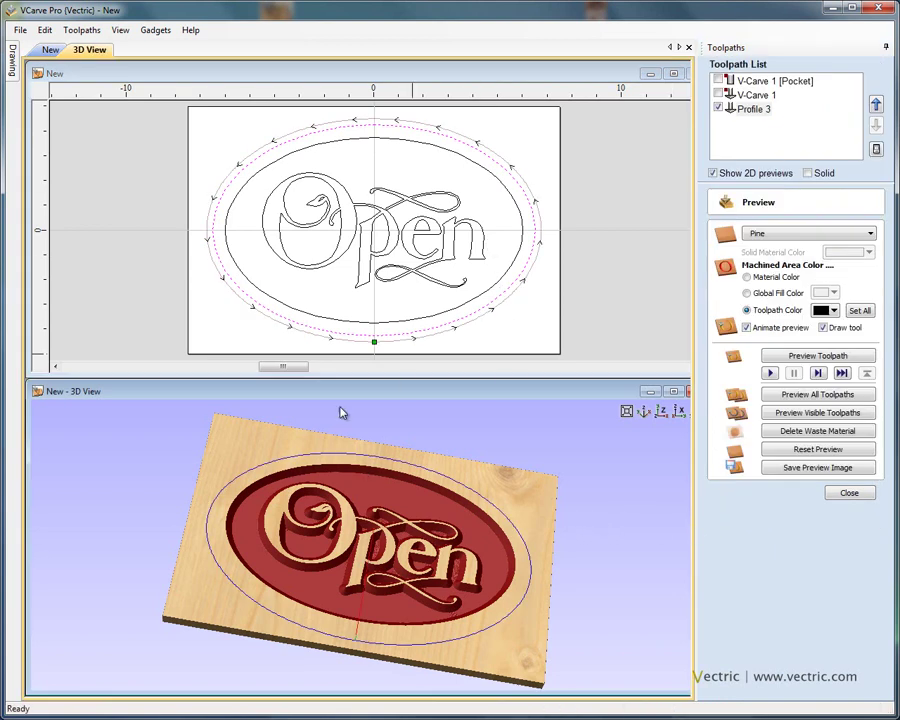
- Clear the outer ellipse and offset vector selections
scroll(341, 412, "up", 2)
left_click(277, 165)
scroll(277, 165, "up", 4)
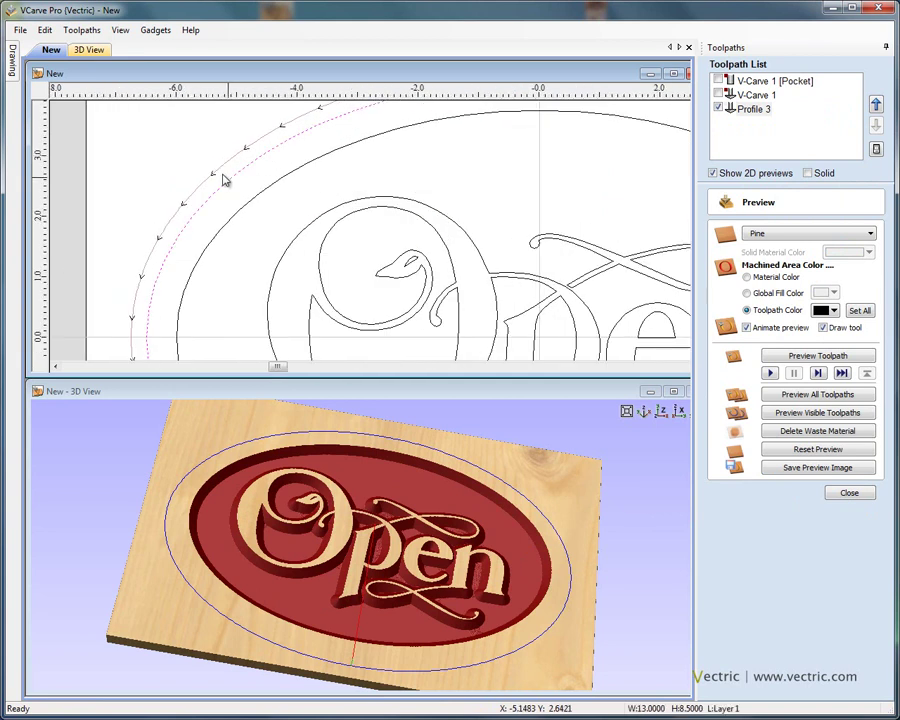
left_click(224, 170)
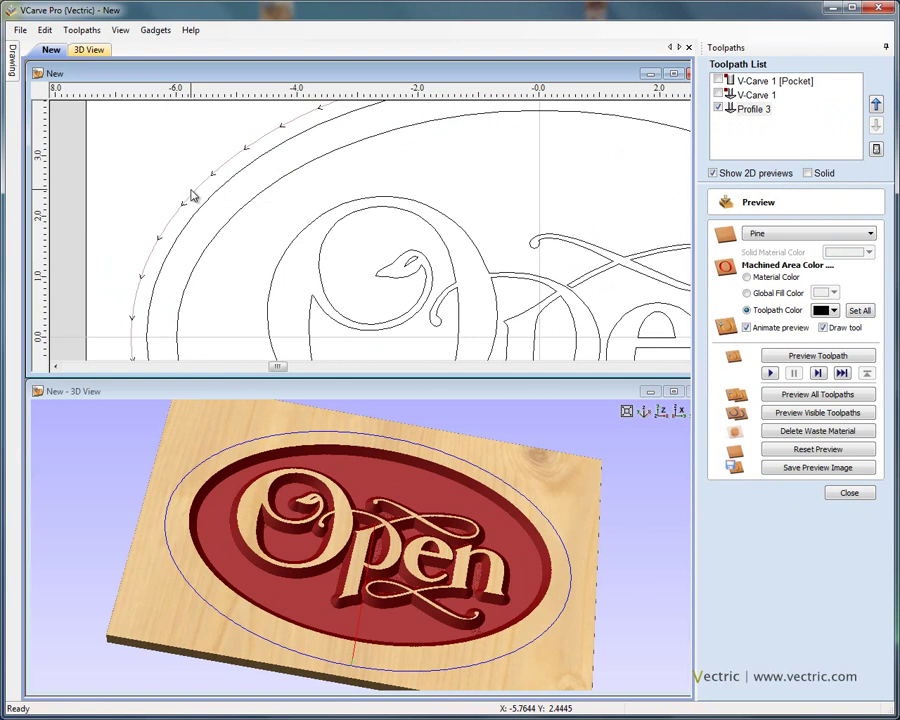
- Preview the Profile 3 toolpath in dark blue and tilt the 3D board lower
left_click(754, 110)
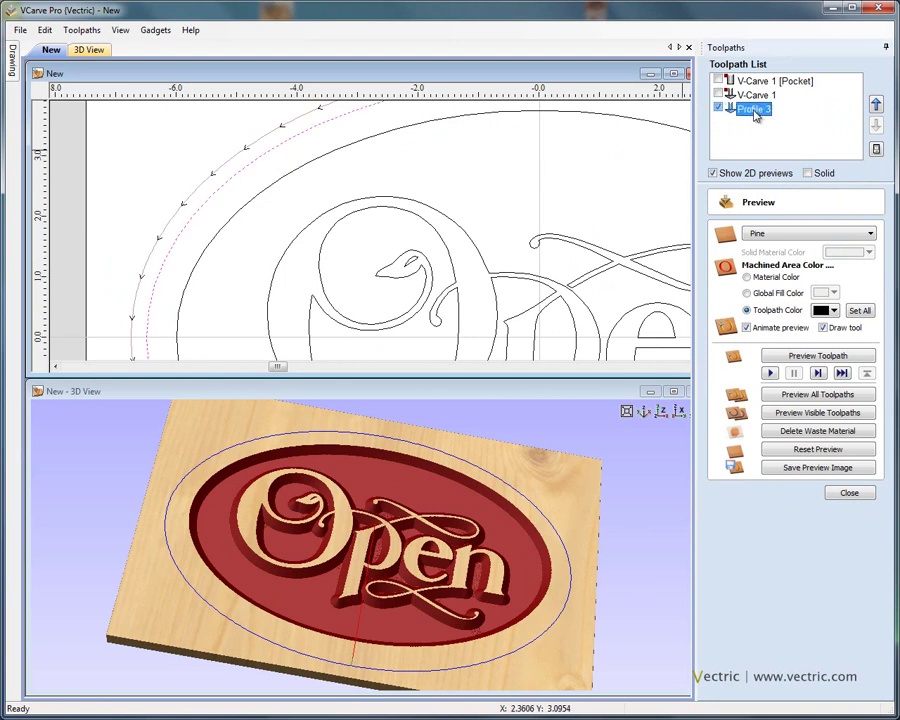
left_click(812, 356)
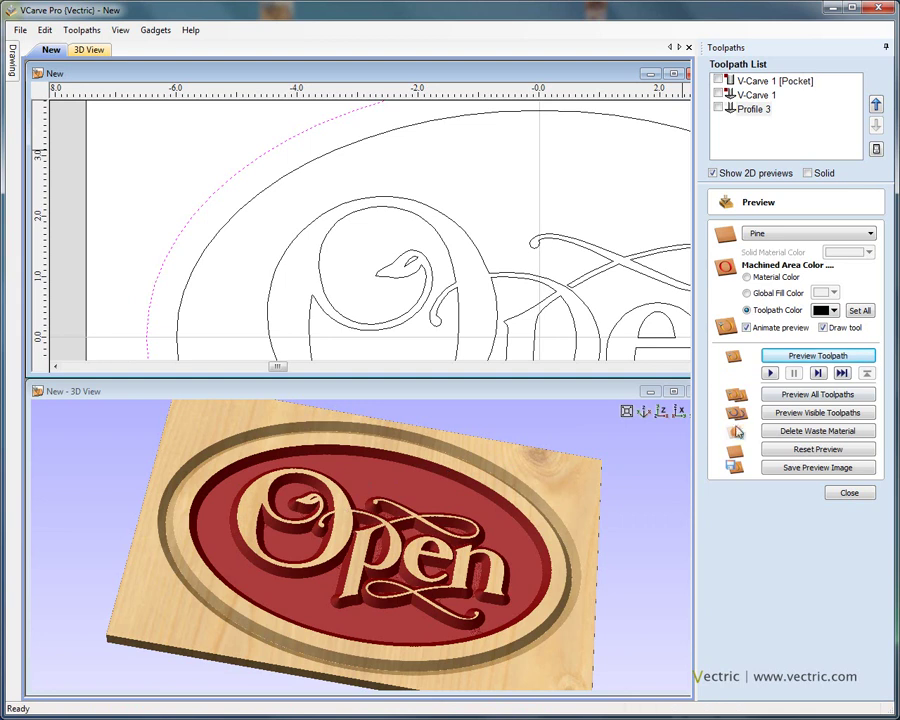
left_click(835, 311)
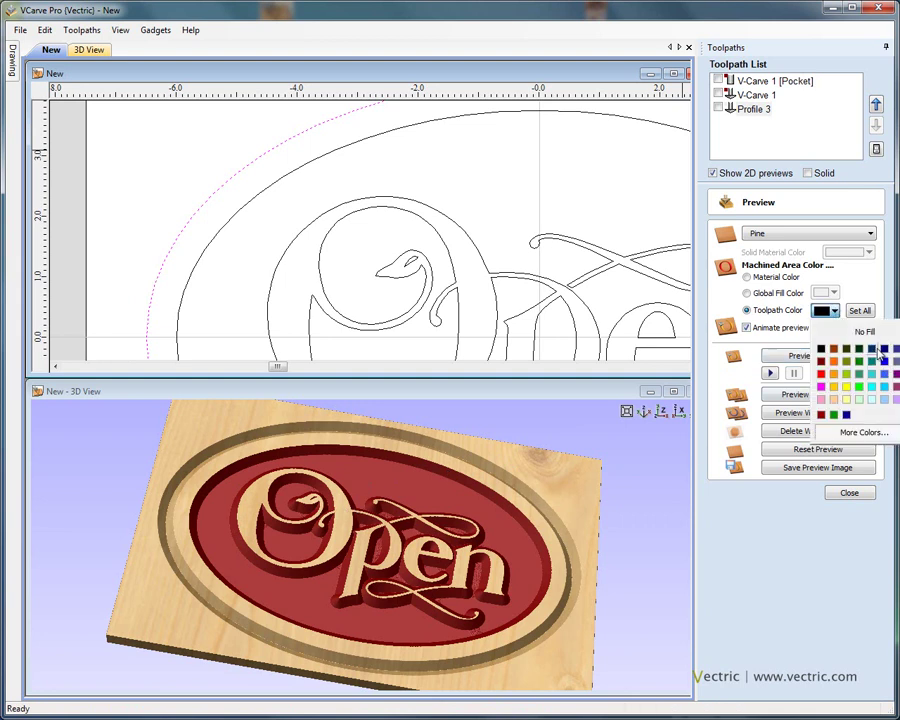
left_click(885, 350)
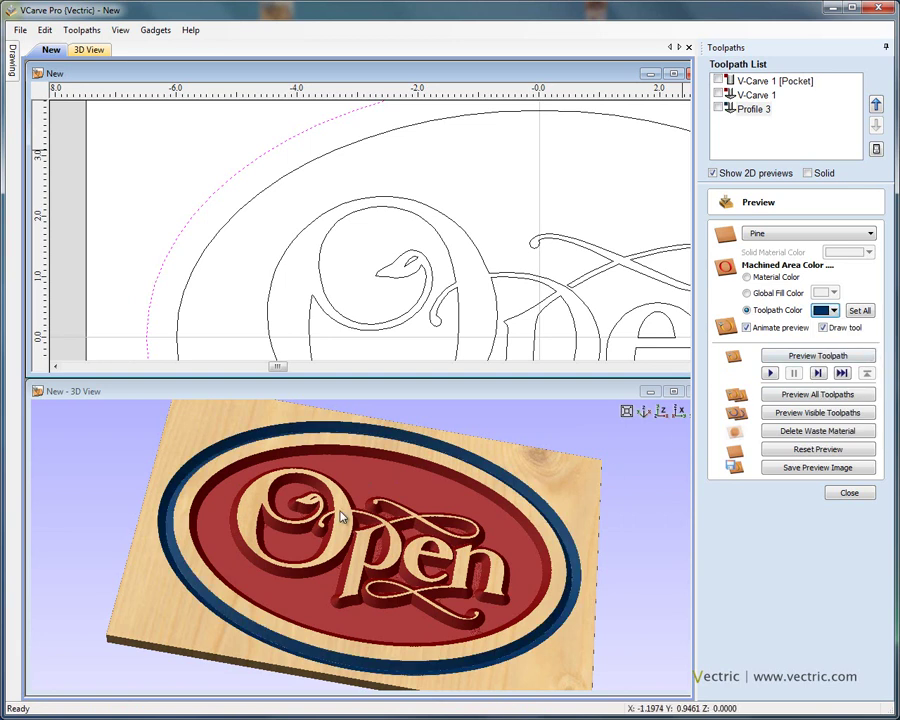
left_click_drag(516, 577, 380, 566)
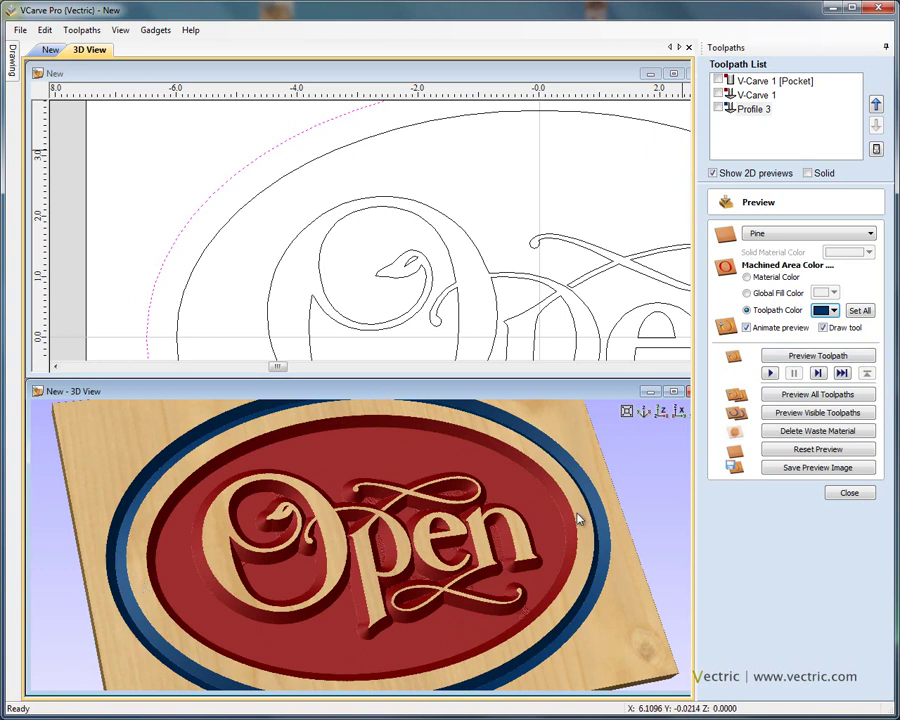
- Close the preview, restore the Drawing tools, deselect, and reframe the Open lettering and oval in 2D
left_click(848, 493)
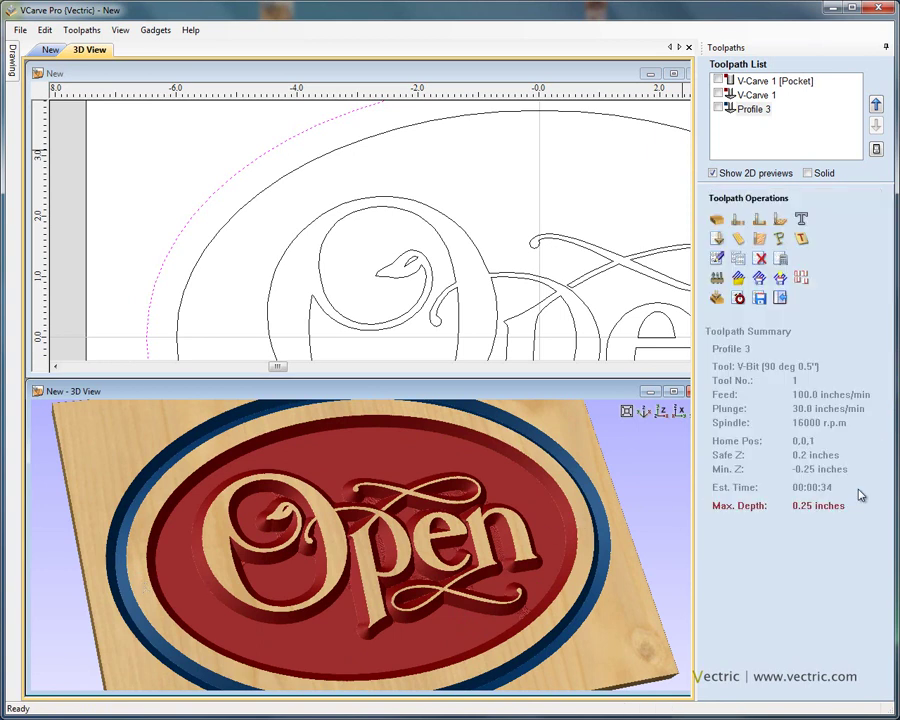
left_click(781, 298)
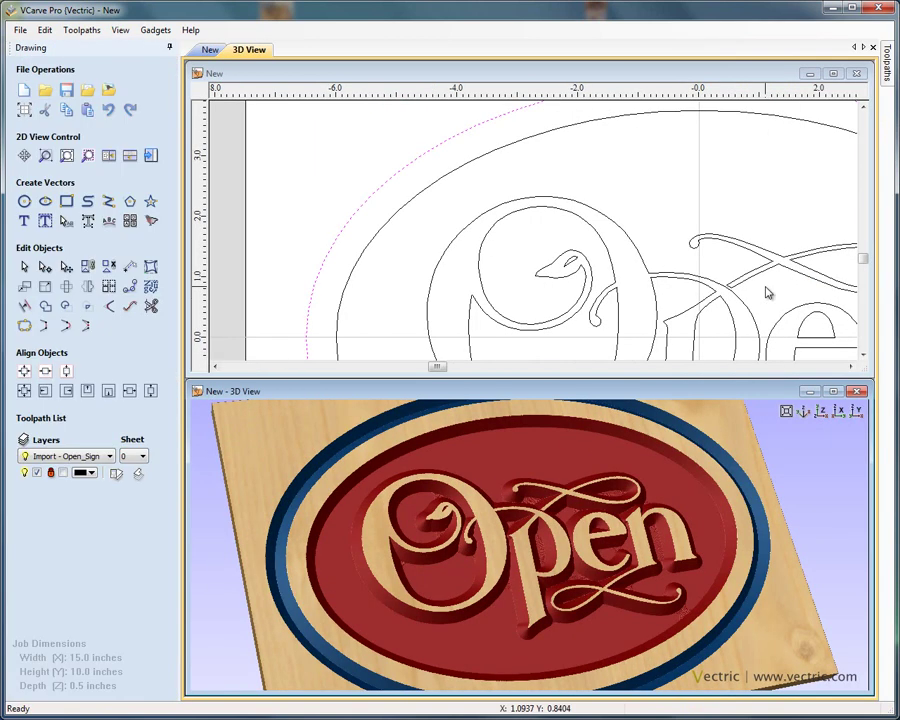
left_click(638, 222)
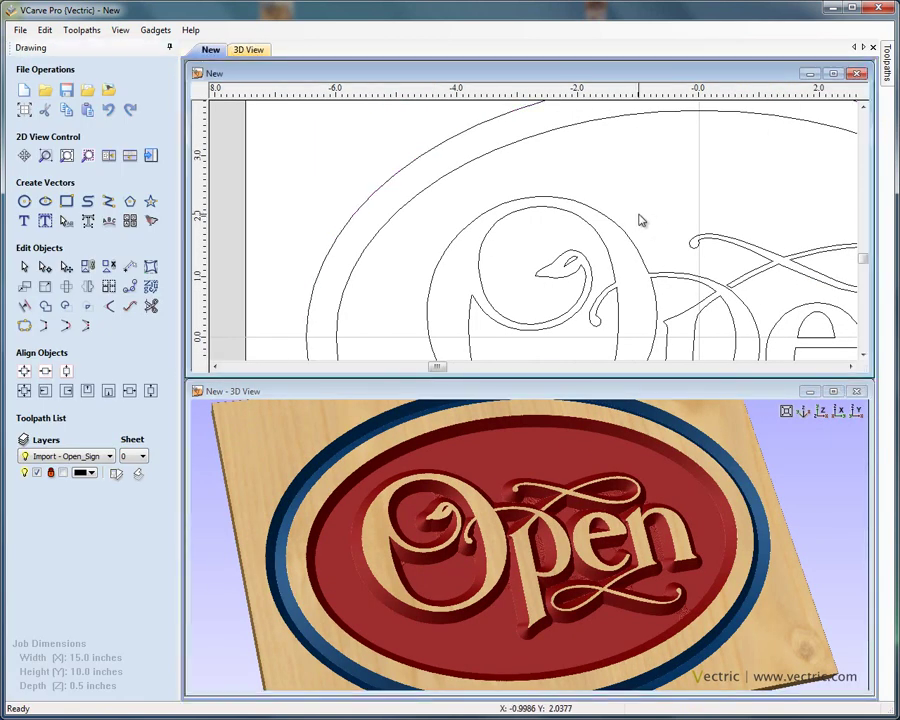
scroll(638, 220, "down", 3)
scroll(578, 220, "up", 2)
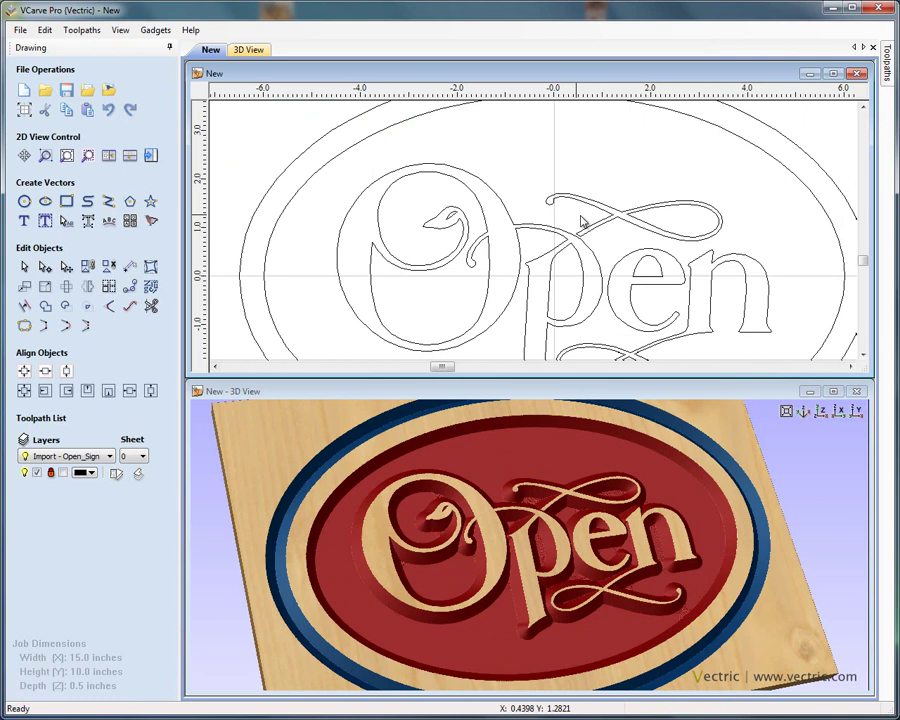
scroll(633, 224, "down", 2)
mouse_move(632, 224)
middle_mouse_down()
mouse_move(480, 224)
mouse_move(594, 224)
mouse_move(551, 220)
mouse_move(579, 207)
mouse_move(547, 208)
mouse_move(526, 195)
mouse_move(532, 222)
mouse_move(538, 209)
mouse_move(527, 211)
middle_mouse_up()
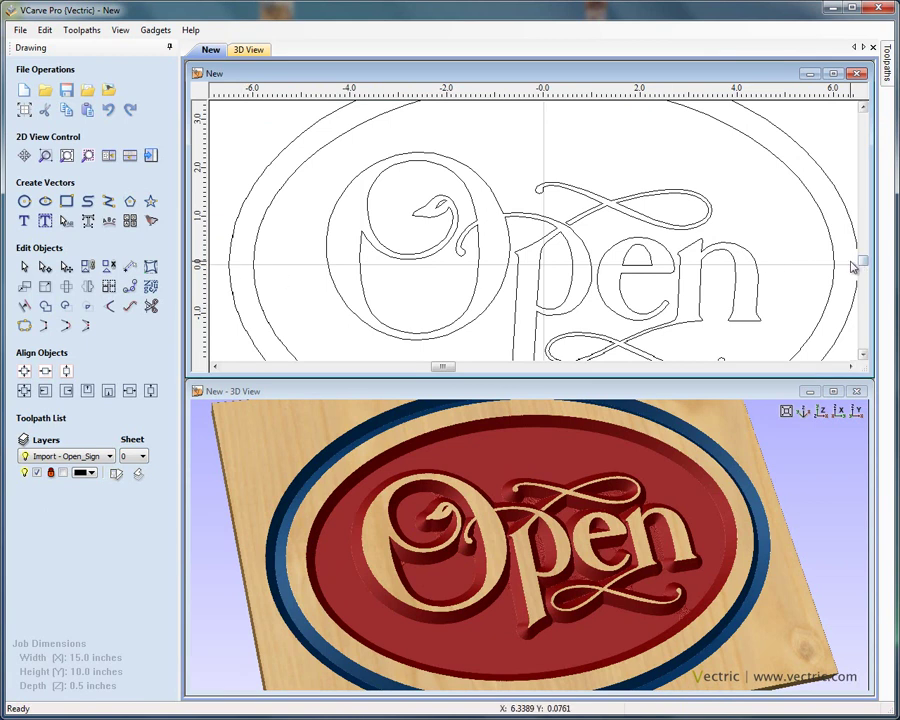
- Add the 0.25-inch left mounting-hole circle at X -6.25, Y 0
left_click(25, 202)
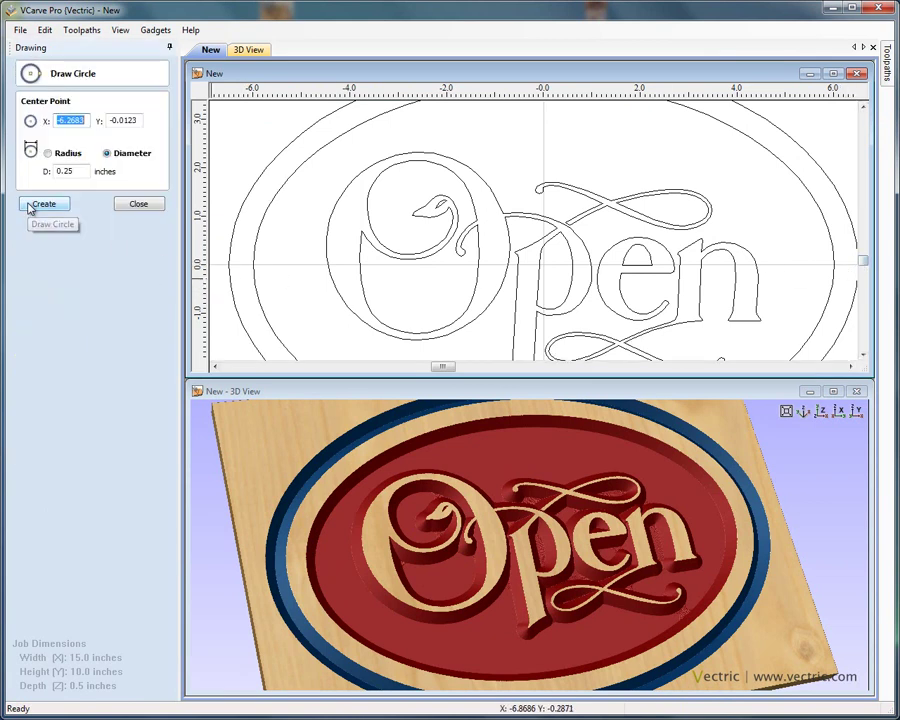
left_click(82, 170)
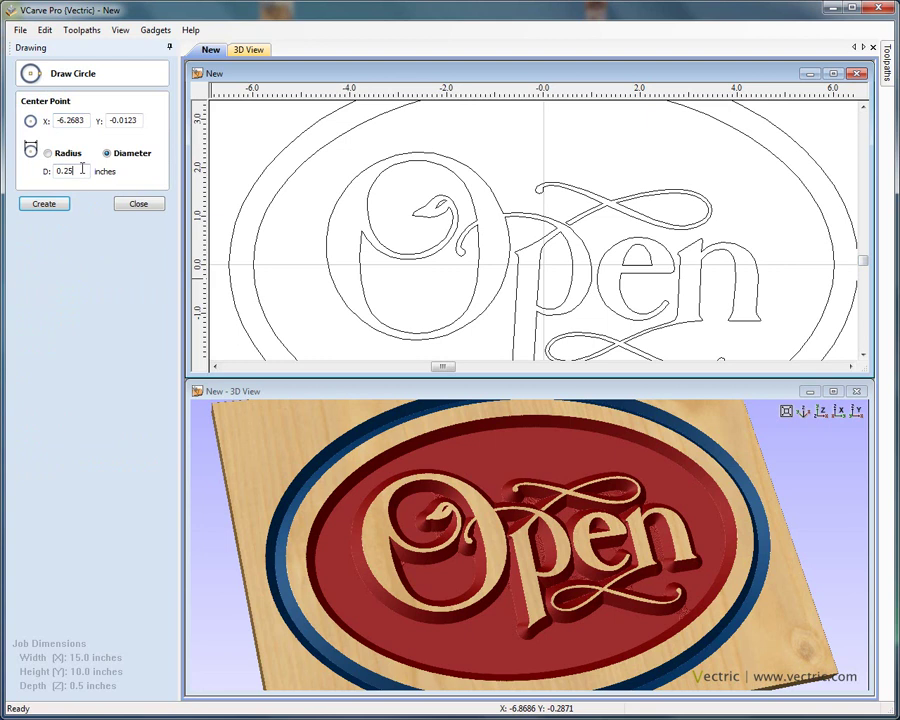
left_click(240, 265)
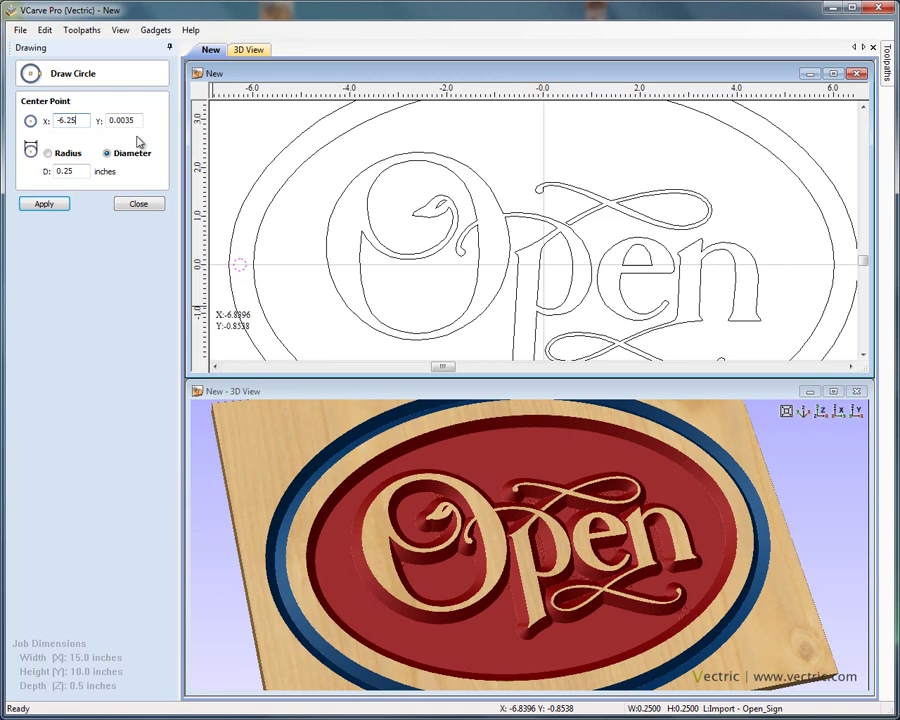
left_click_drag(140, 120, 113, 120)
type("0")
left_click(50, 206)
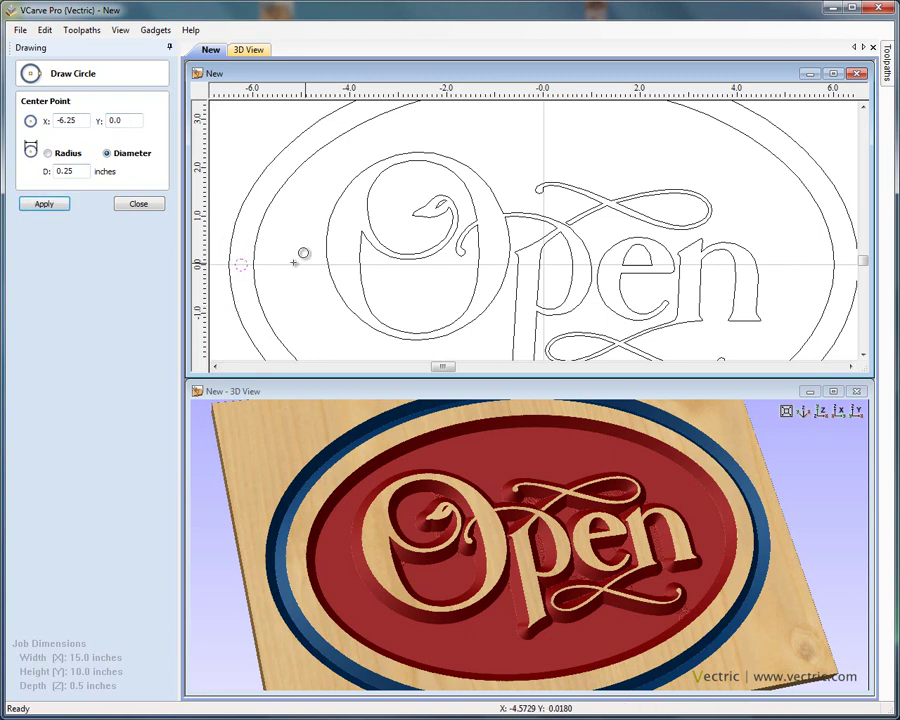
- Add the matching right hole circle at X 6.25, Y 0 and close Draw Circle
left_click(849, 266)
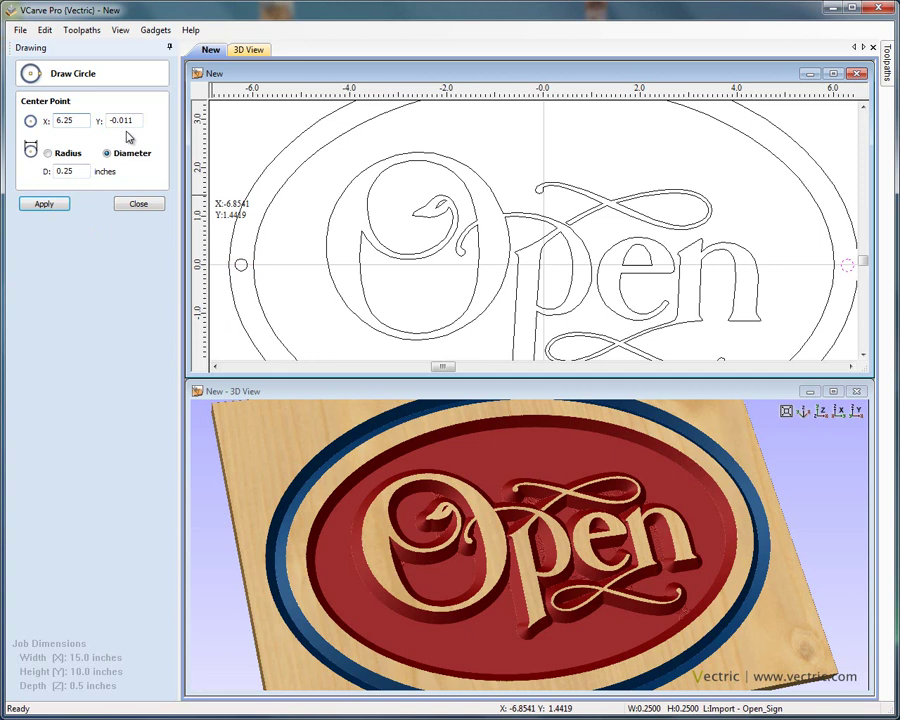
left_click_drag(143, 119, 108, 120)
type("0")
left_click(44, 204)
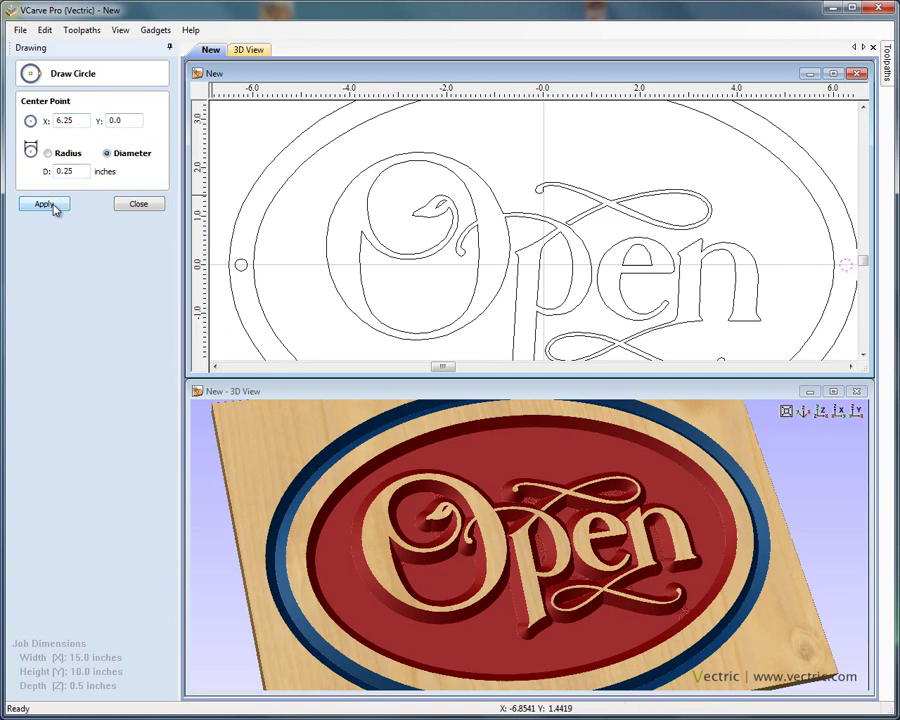
left_click(145, 207)
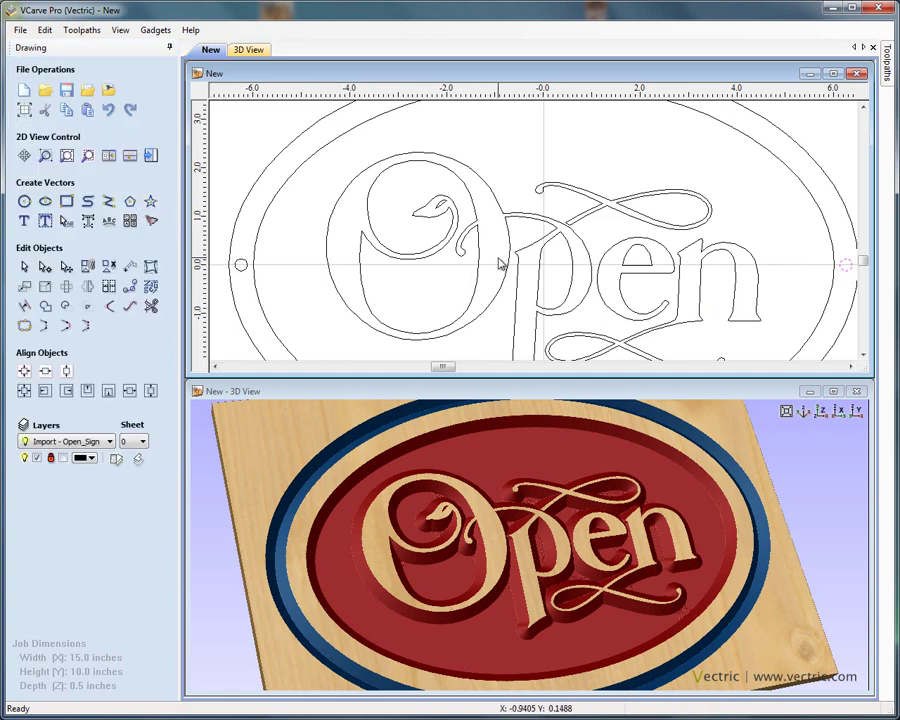
- Select both hole circles and start a drilling toolpath, setting its cut depth to 0.53 inches
scroll(498, 254, "down", 1)
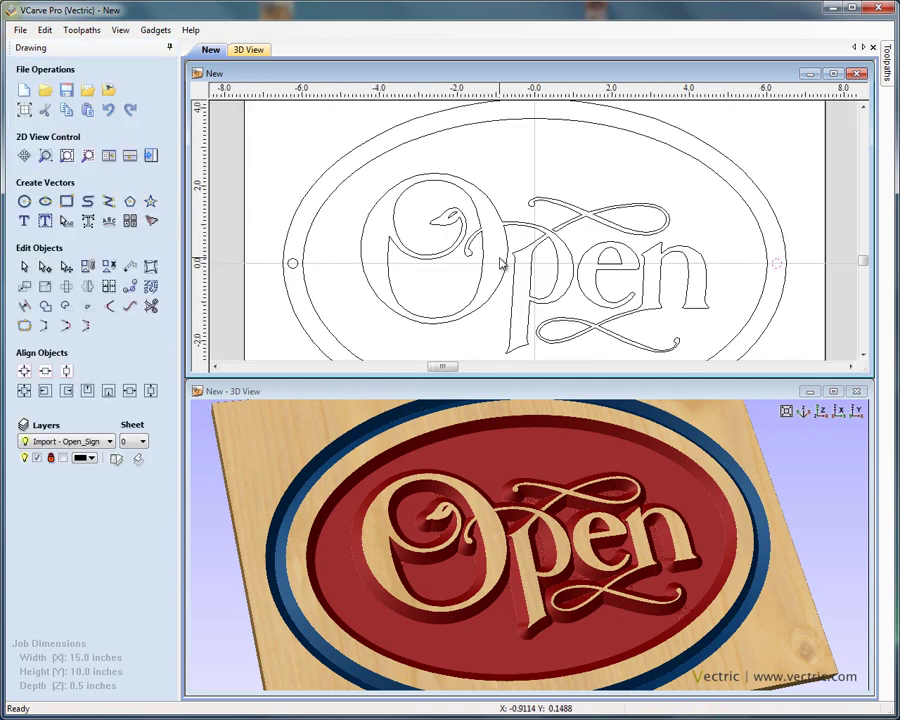
left_click(293, 268, "shift")
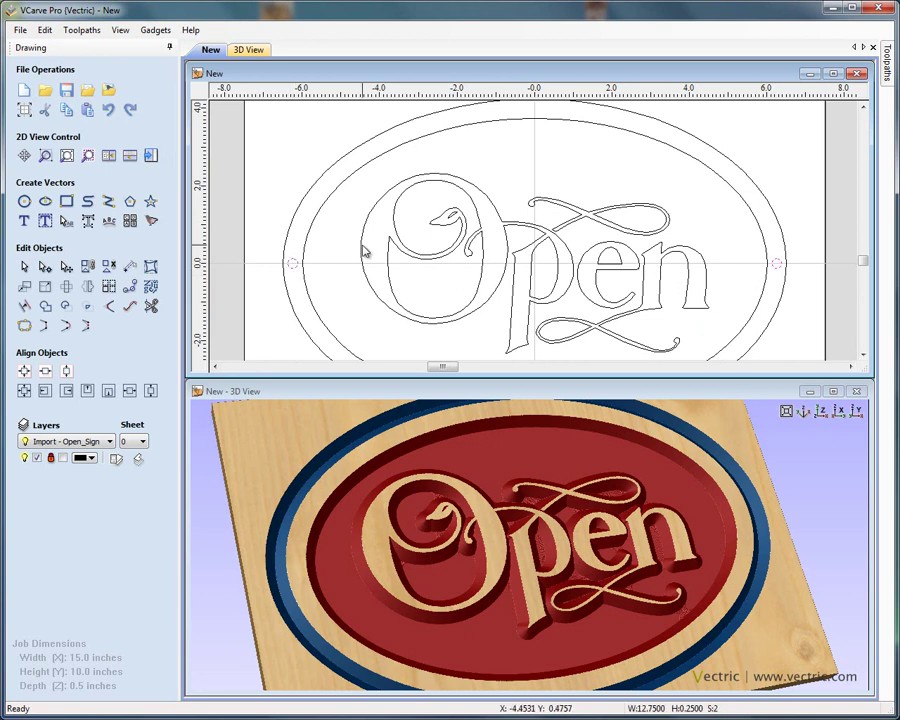
left_click(150, 157)
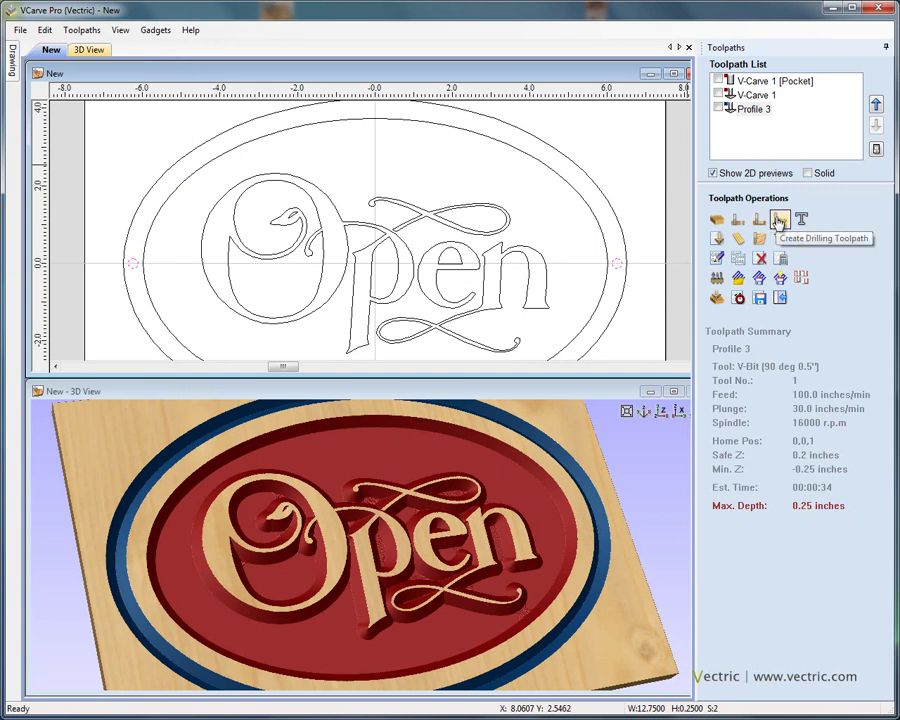
left_click(778, 220)
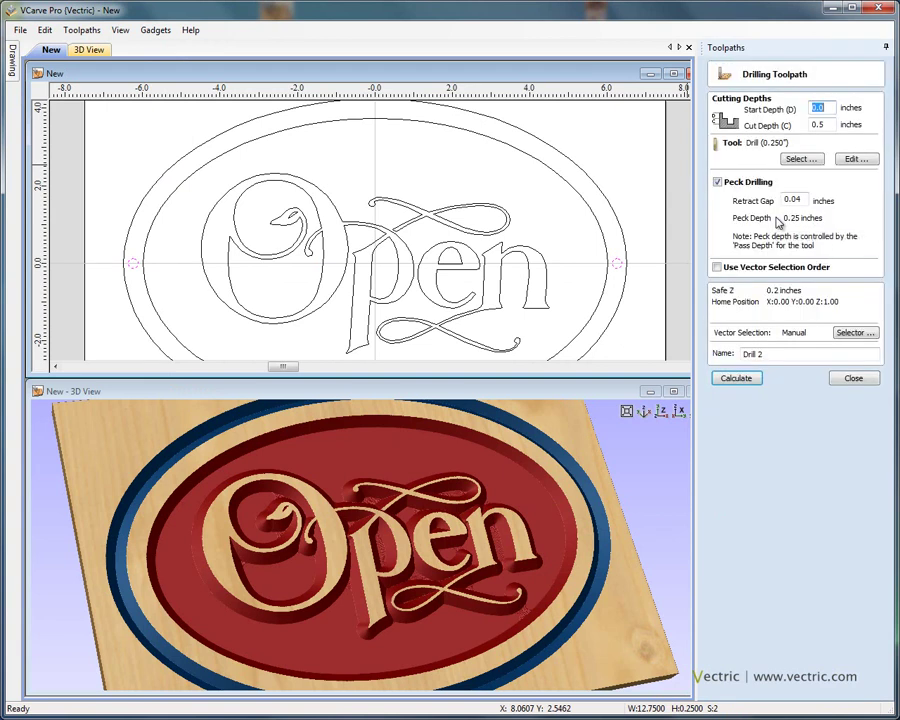
left_click(825, 125)
left_click(802, 160)
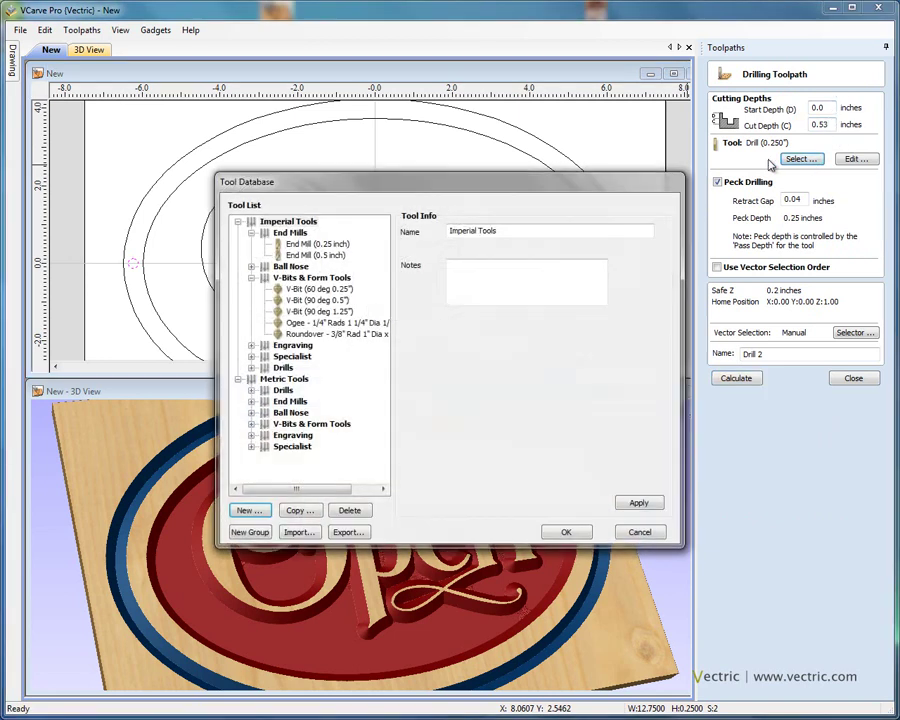
left_click(252, 368)
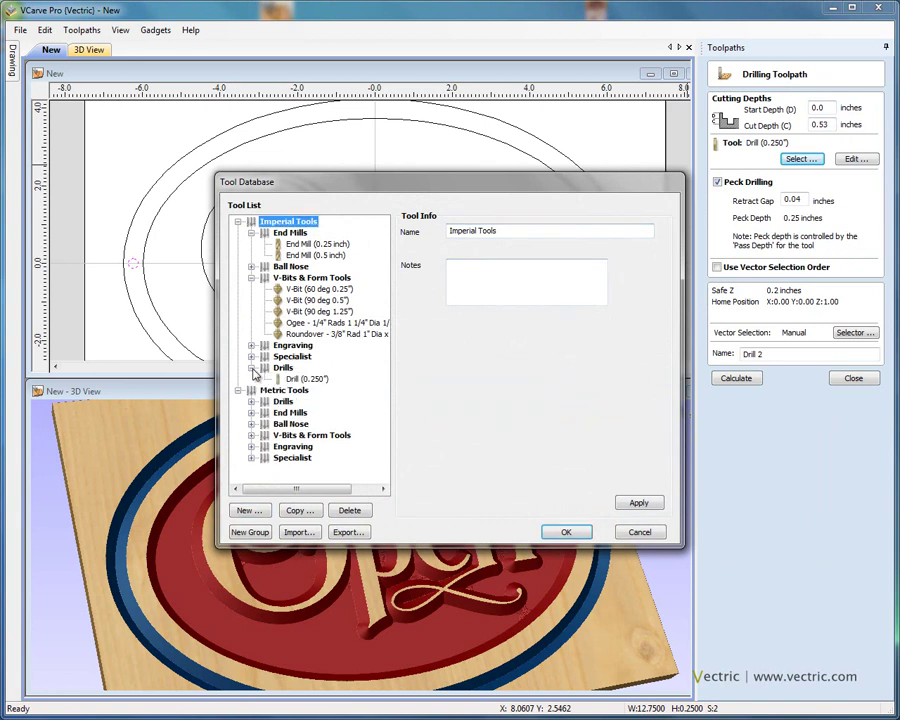
left_click(312, 381)
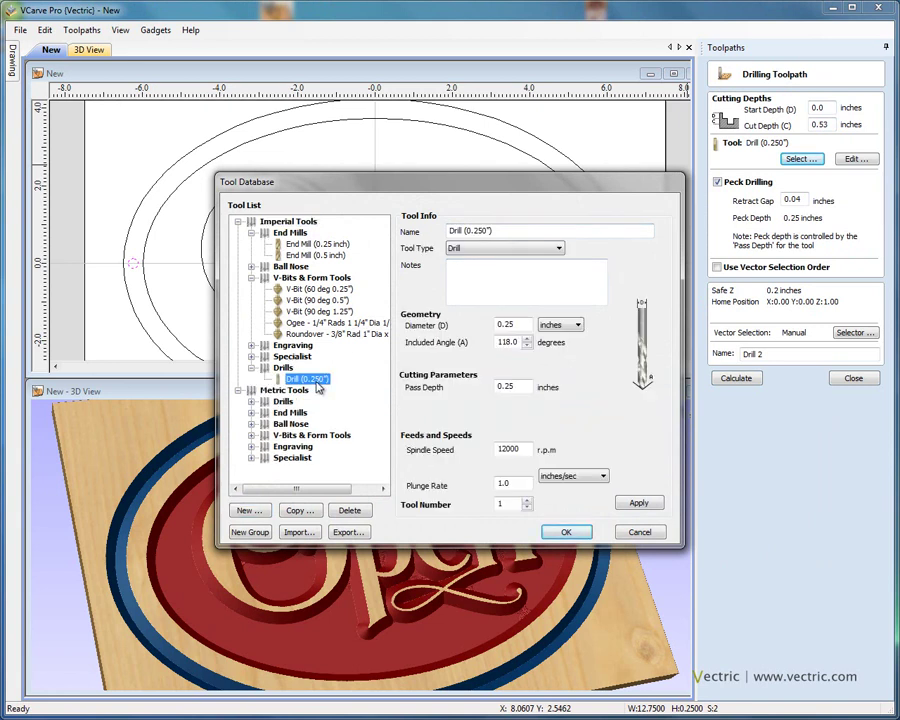
left_click(516, 388)
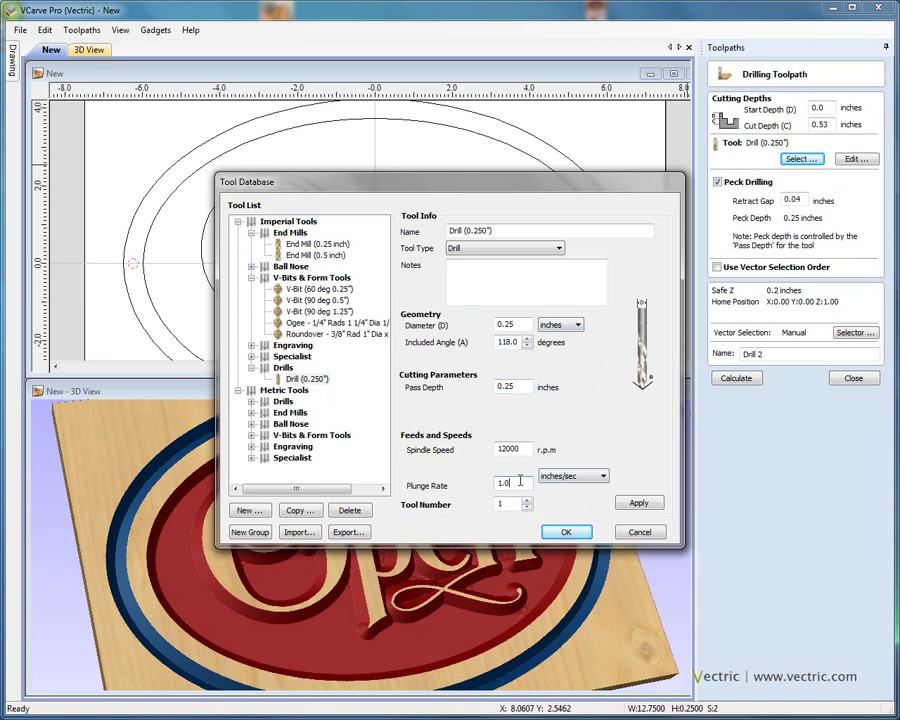
left_click(560, 530)
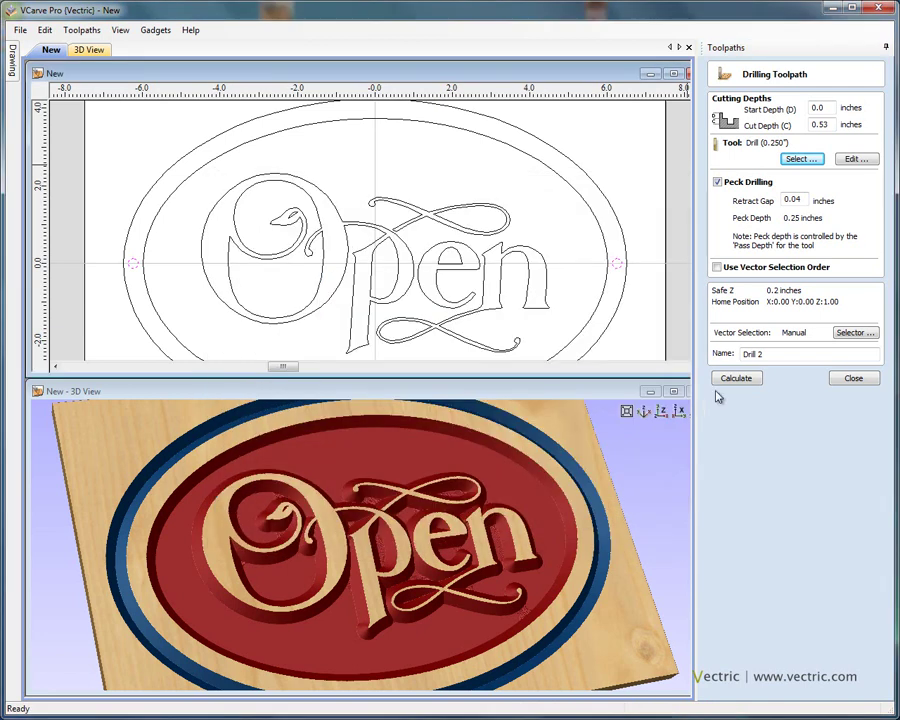
- Calculate the Drill 2 toolpath, raising the 0.530-inch cut-through warning
left_click(730, 384)
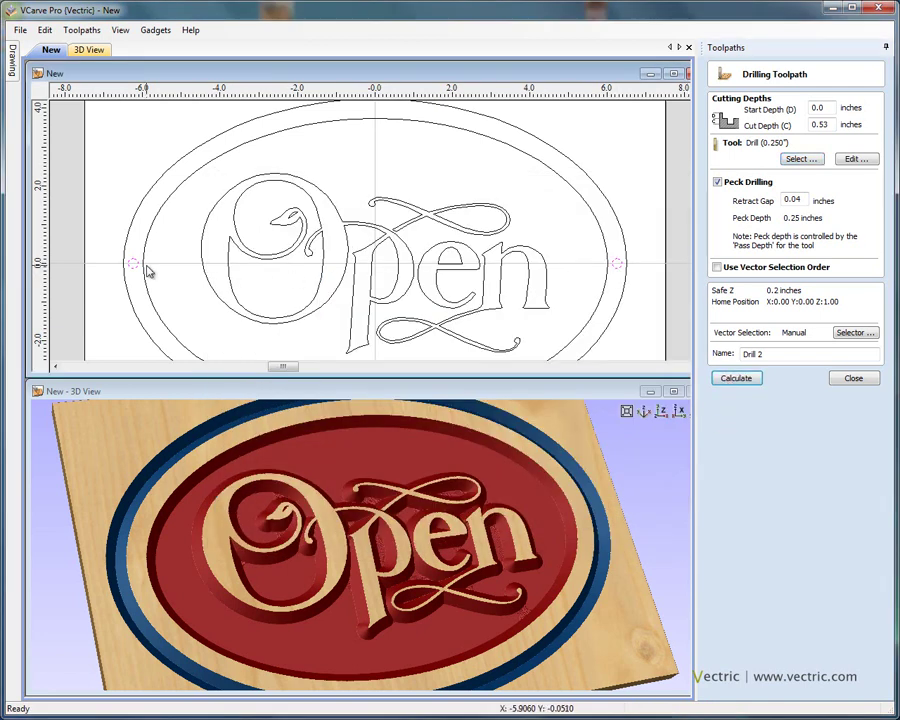
left_click(739, 380)
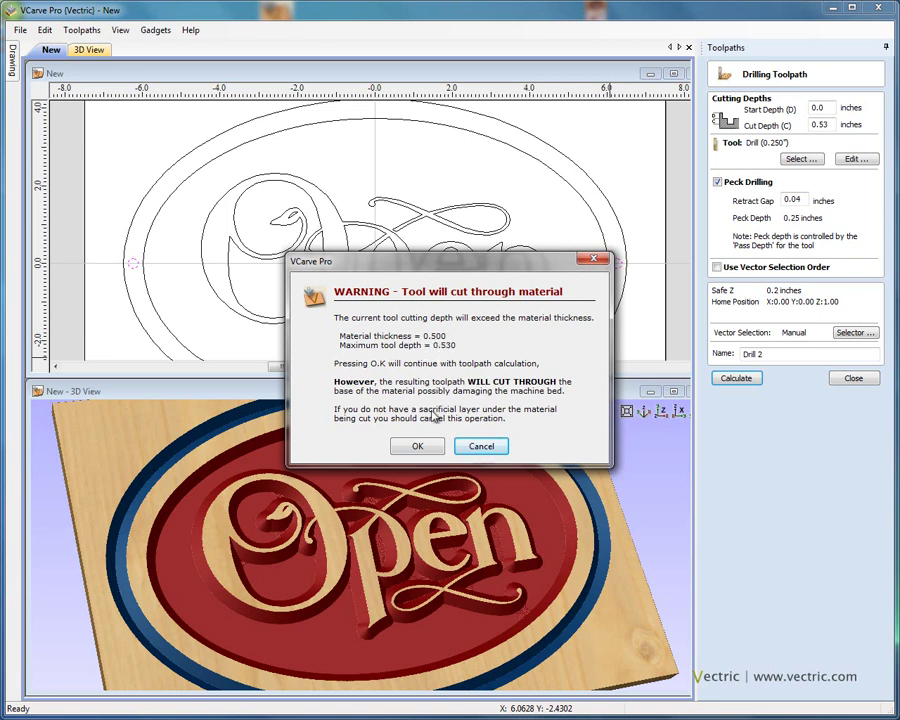
- Accept the cut-through warning and preview the two drilled mounting holes on the 3D board
left_click(424, 448)
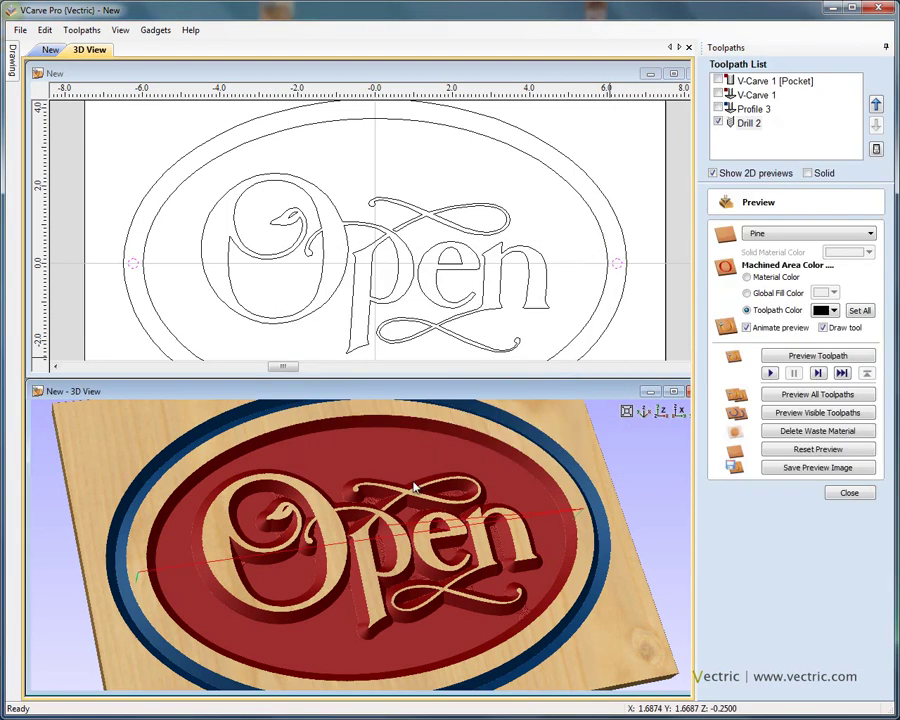
left_click_drag(428, 542, 350, 590)
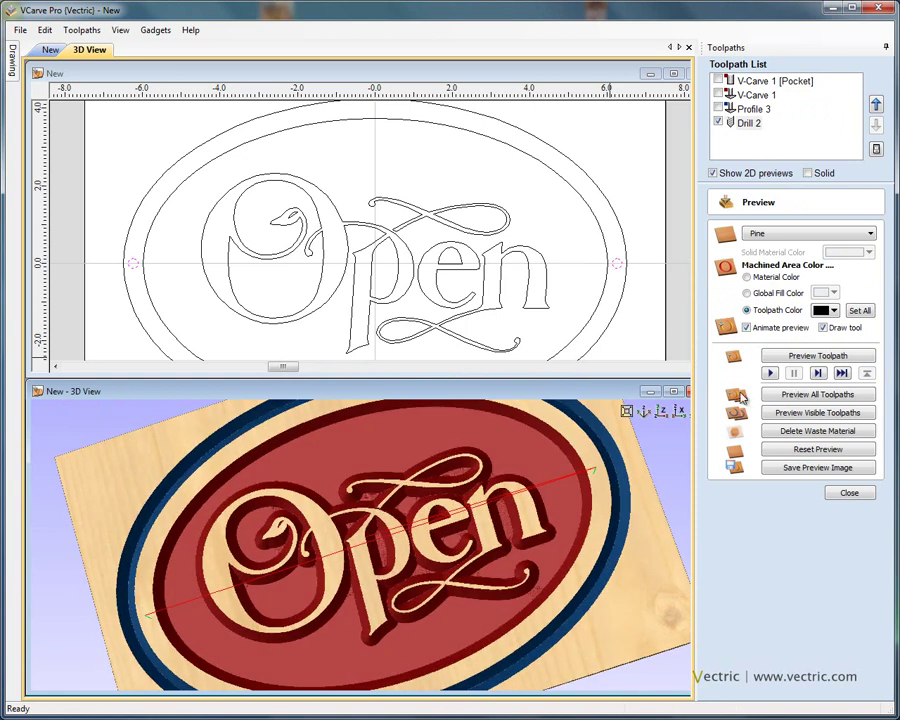
left_click(816, 358)
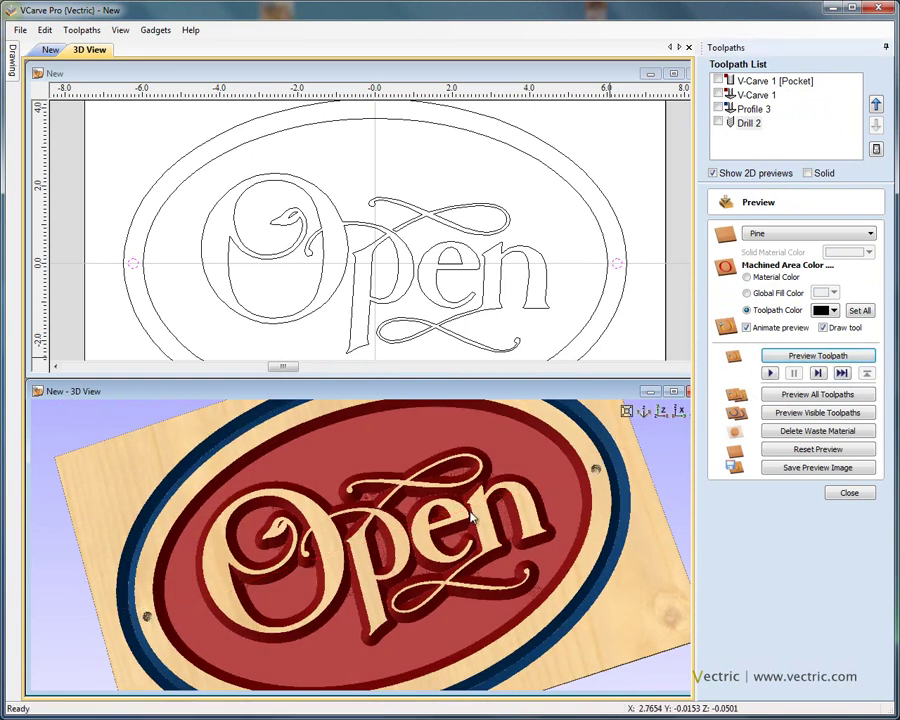
left_click_drag(470, 515, 157, 589)
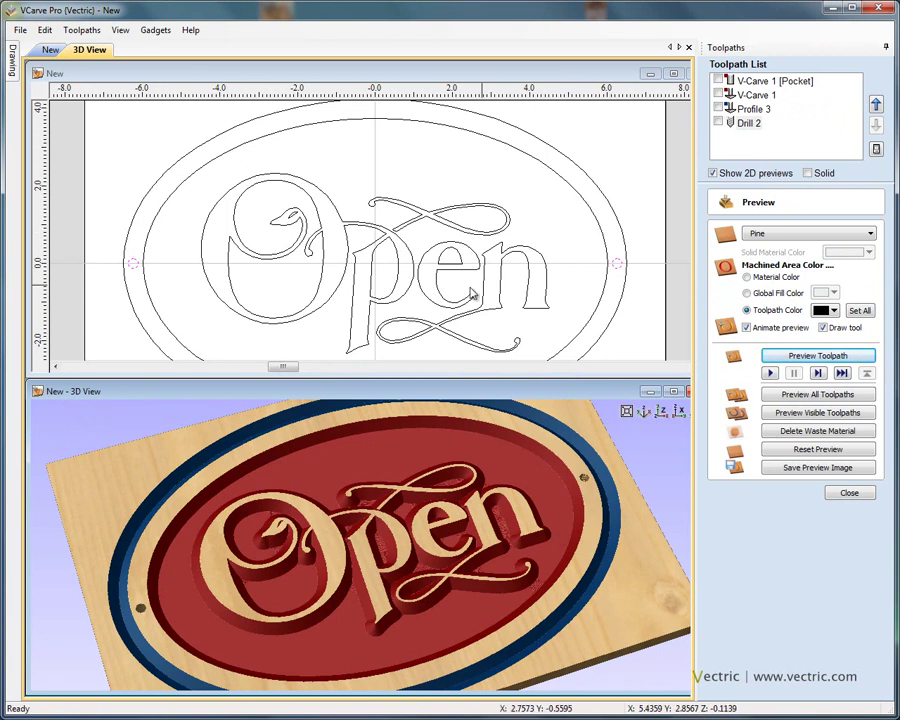
- Select the outer oval in the 2D view and close the preview
left_click(624, 235)
left_click(624, 235)
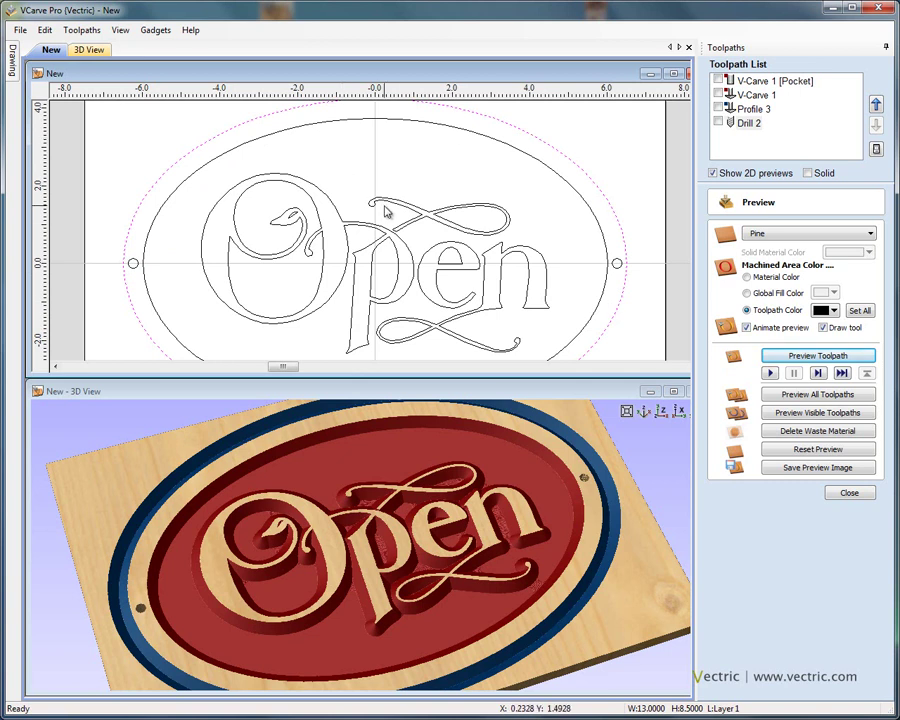
left_click(849, 495)
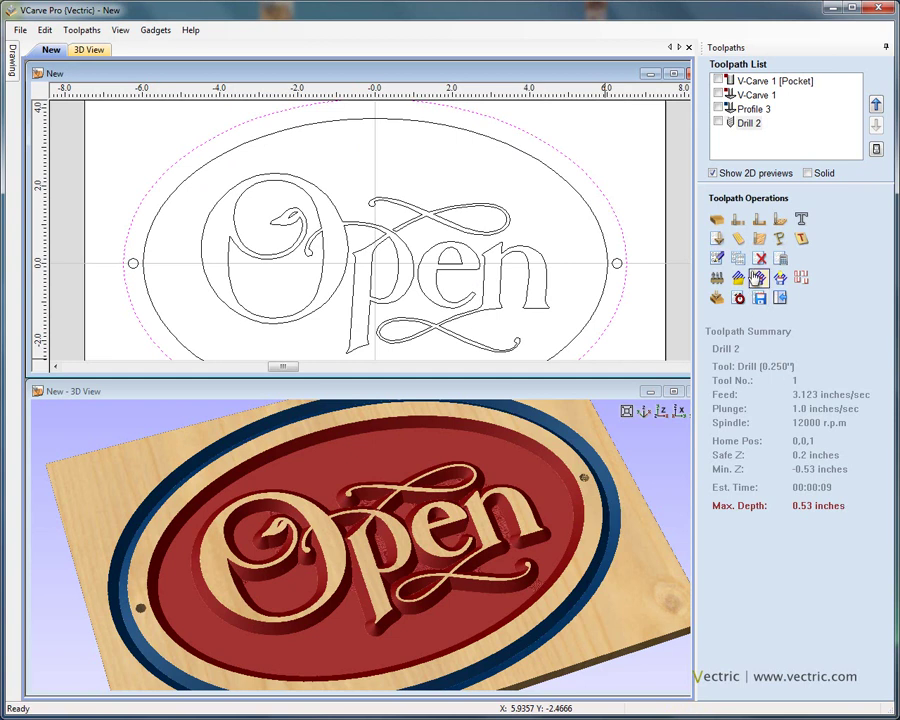
- Calculate Profile 4: a 0.51-inch-deep outside cut-out of the oval with the 0.25-inch end mill
left_click(738, 220)
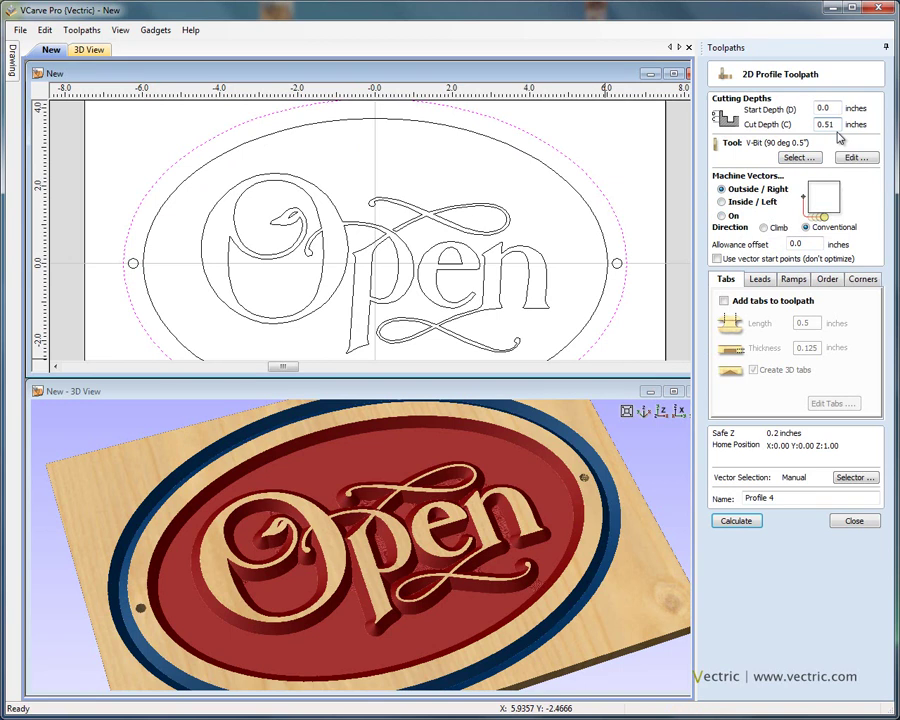
left_click(798, 158)
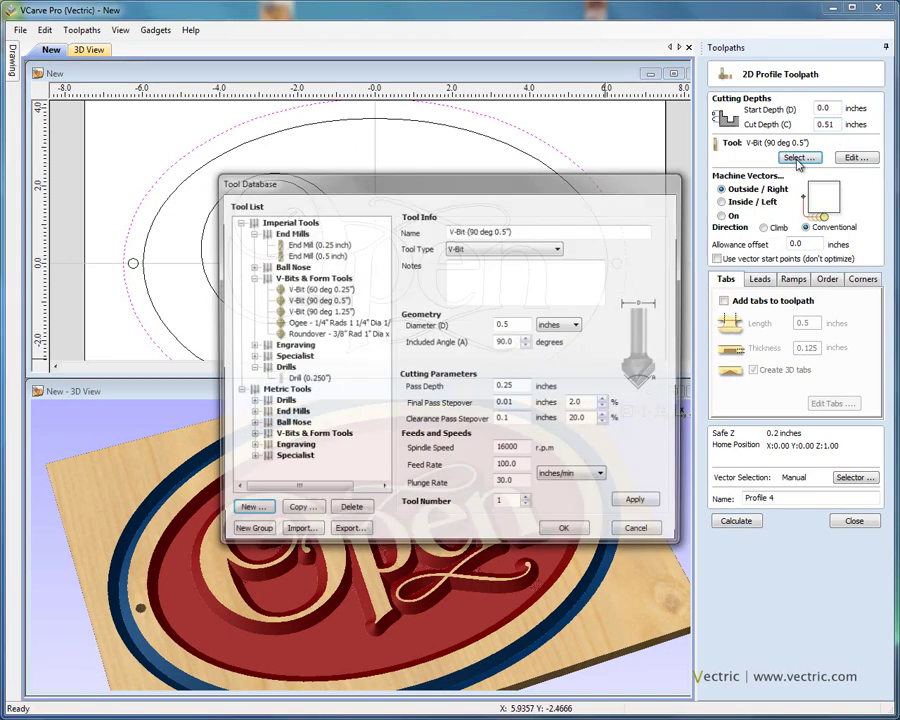
left_click(312, 246)
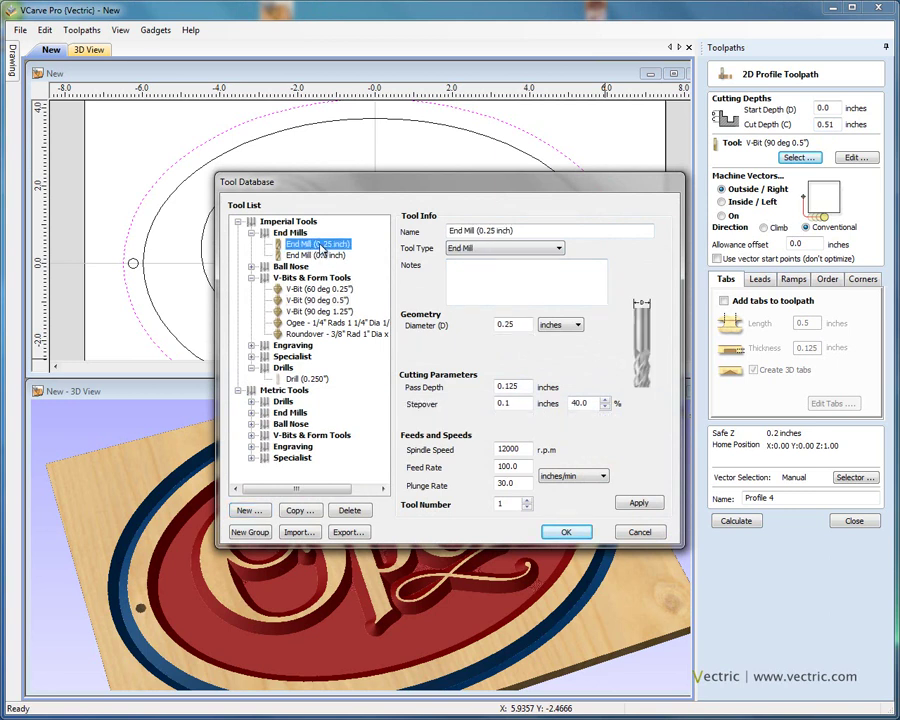
double_click(320, 246)
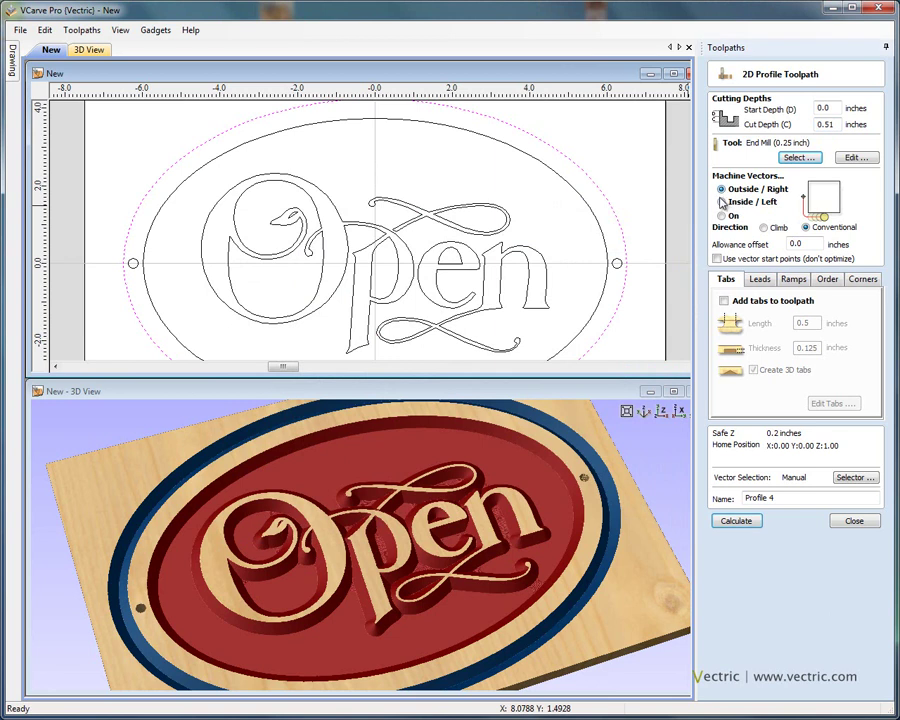
left_click(740, 521)
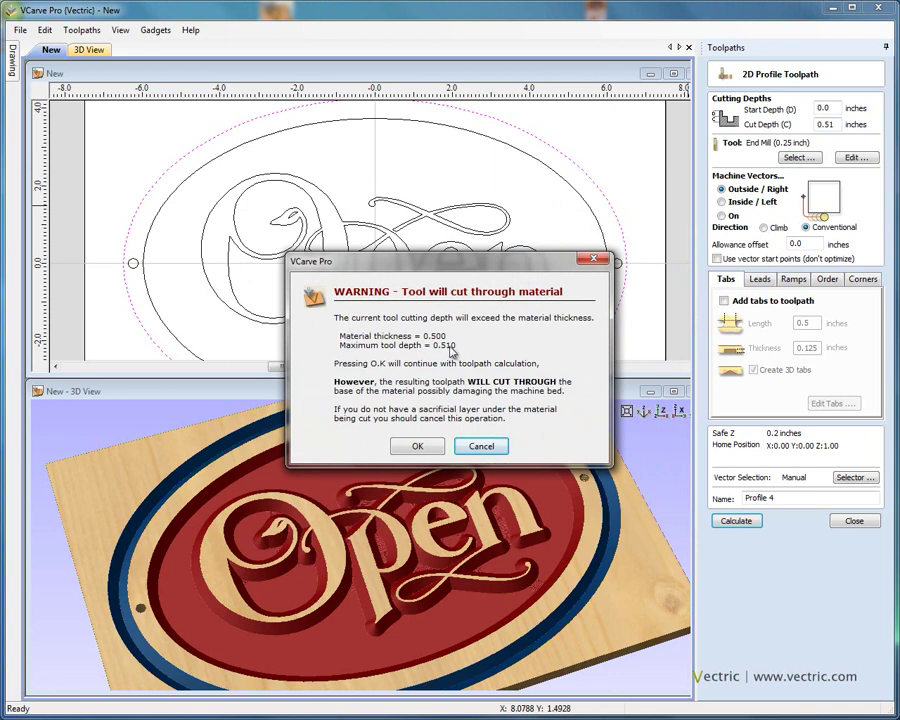
left_click(418, 446)
- Rotate and zoom the views to inspect Profile 4's cut-out path just outside the oval
left_click_drag(508, 545, 550, 454)
scroll(629, 233, "up", 3)
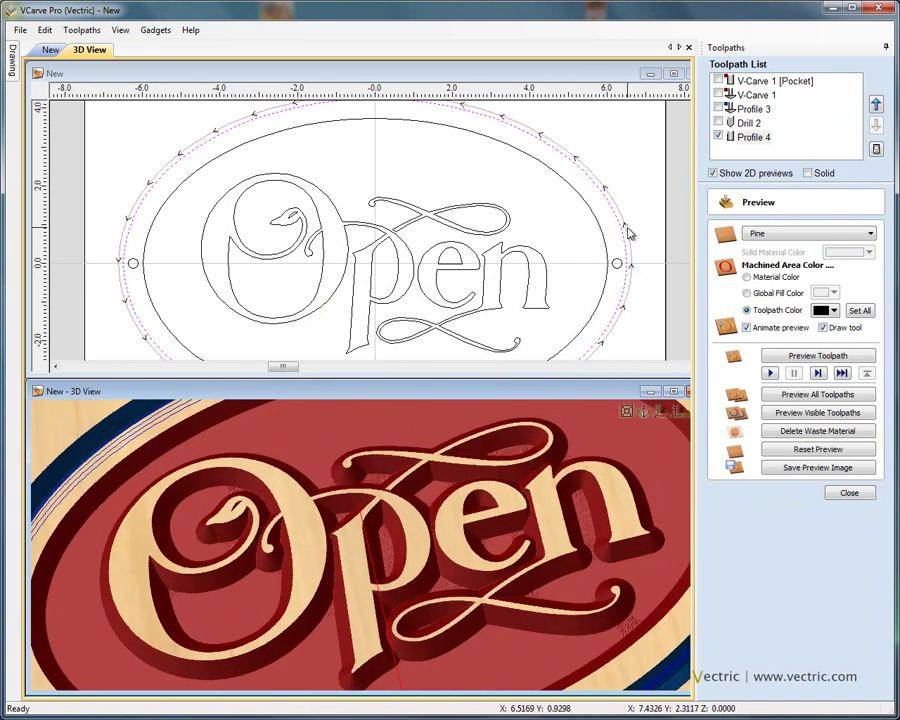
scroll(629, 234, "up", 3)
scroll(629, 234, "up", 2)
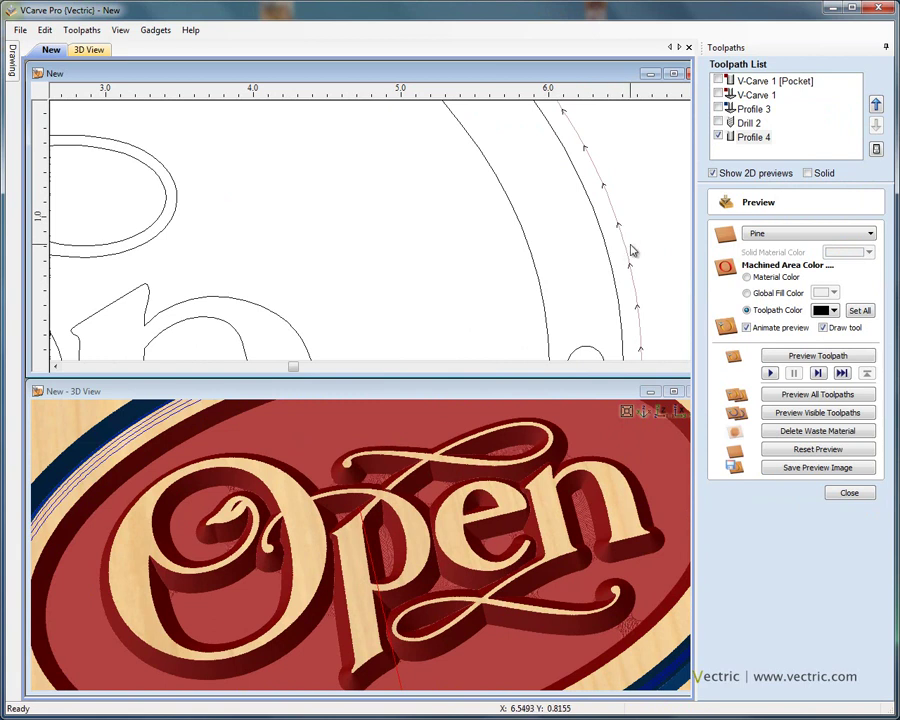
- Rename Profile 4 to Cut Out and give it a 0.15-inch allowance offset
double_click(759, 137)
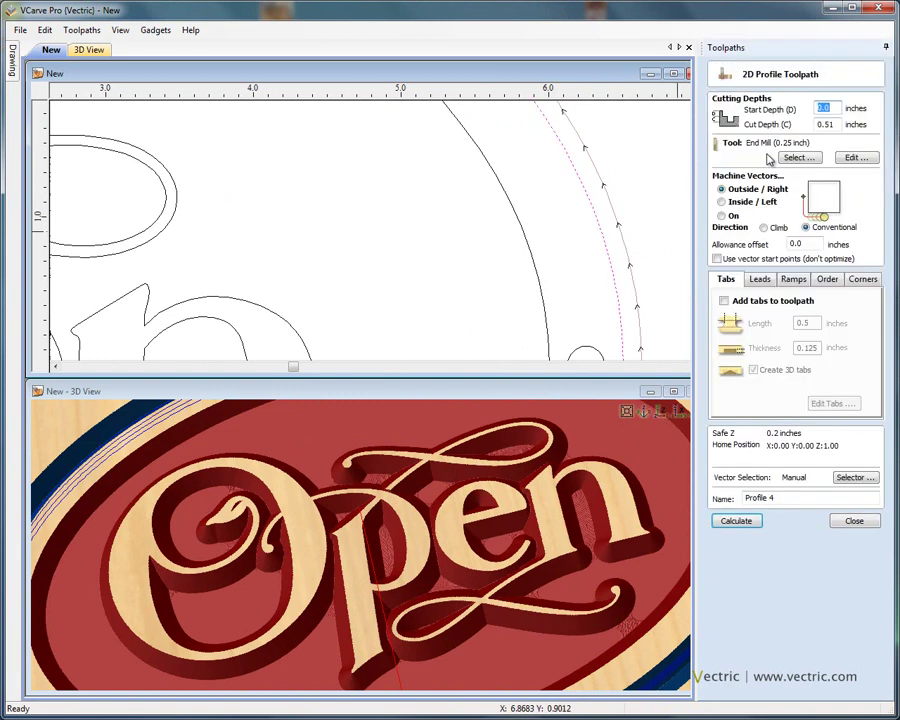
left_click_drag(796, 497, 735, 492)
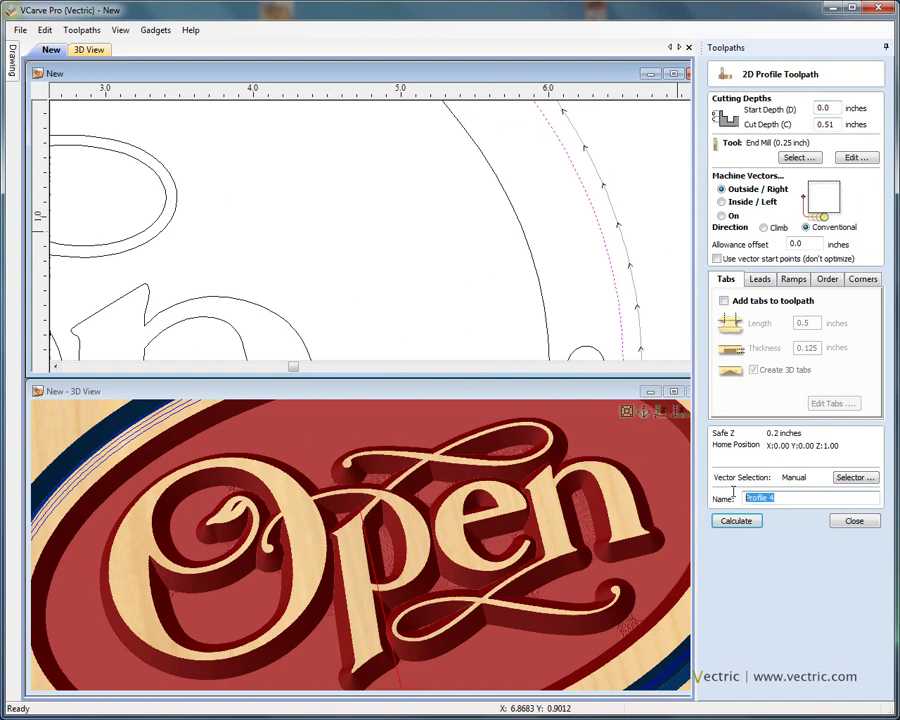
key("BackSpace")
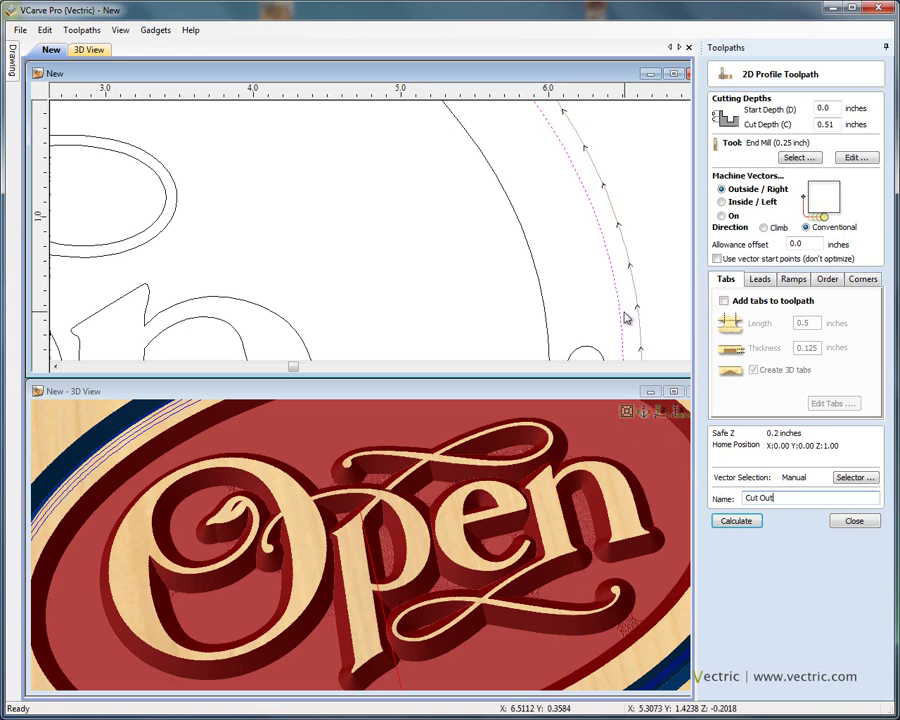
left_click(814, 244)
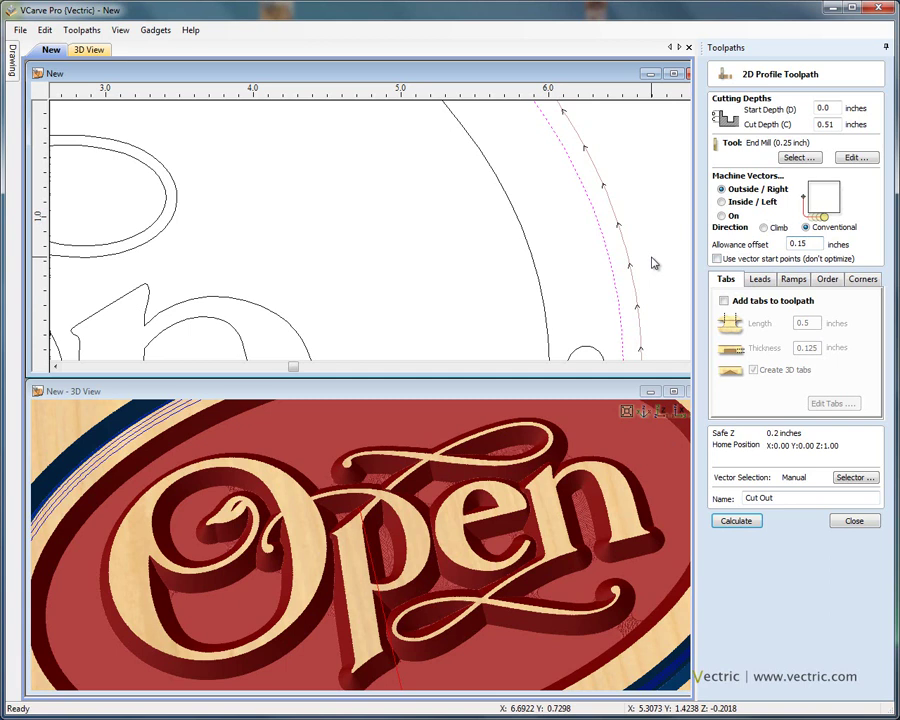
- Zoom out to the whole oval and enable tabs 0.5 long and 0.125 inches thick
left_click(461, 253)
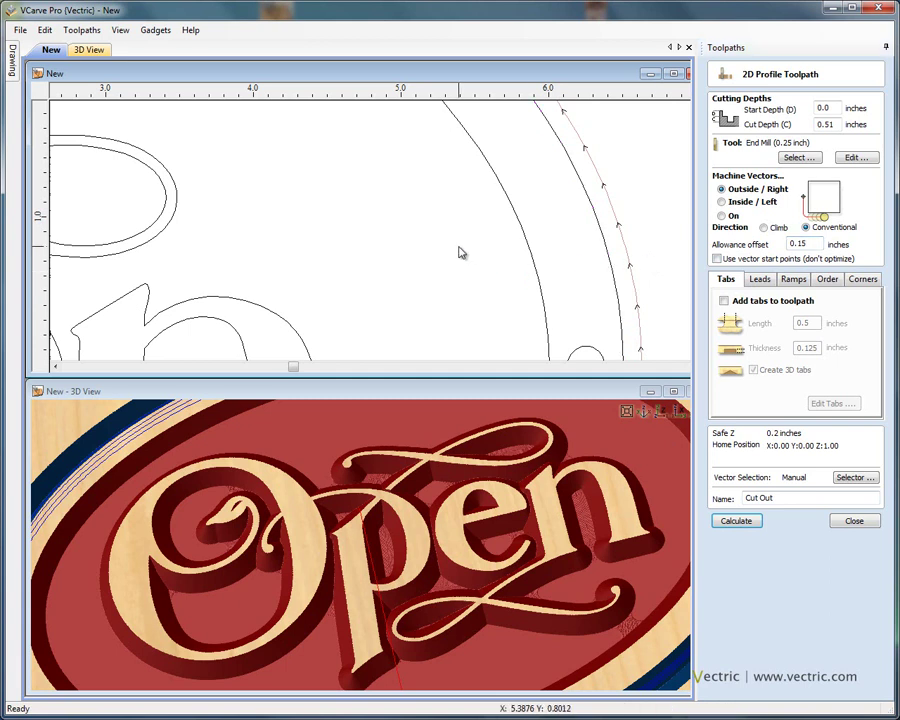
key("F3")
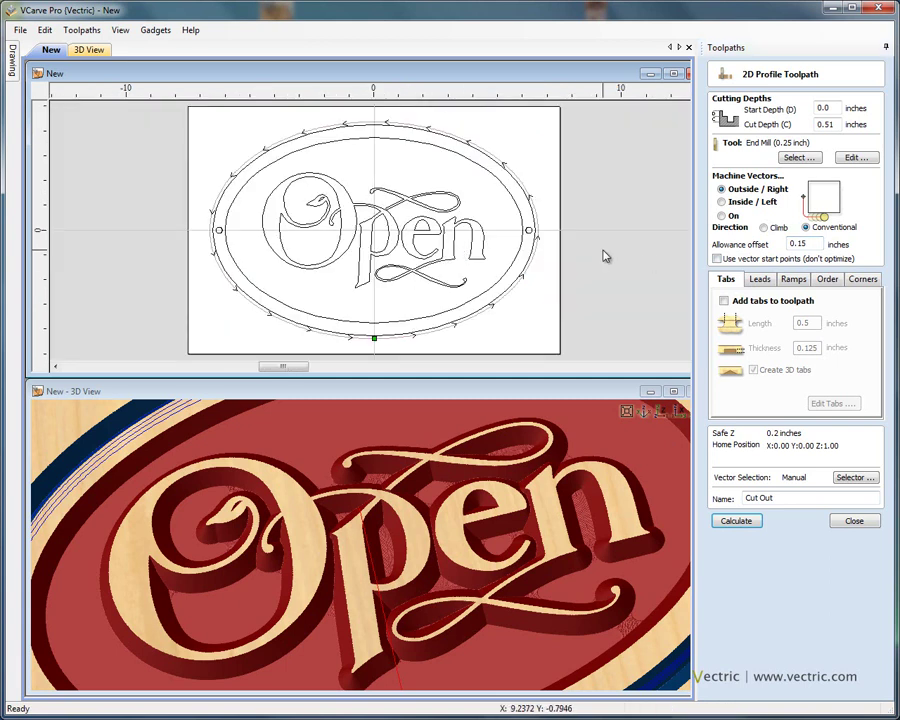
scroll(505, 242, "up", 1)
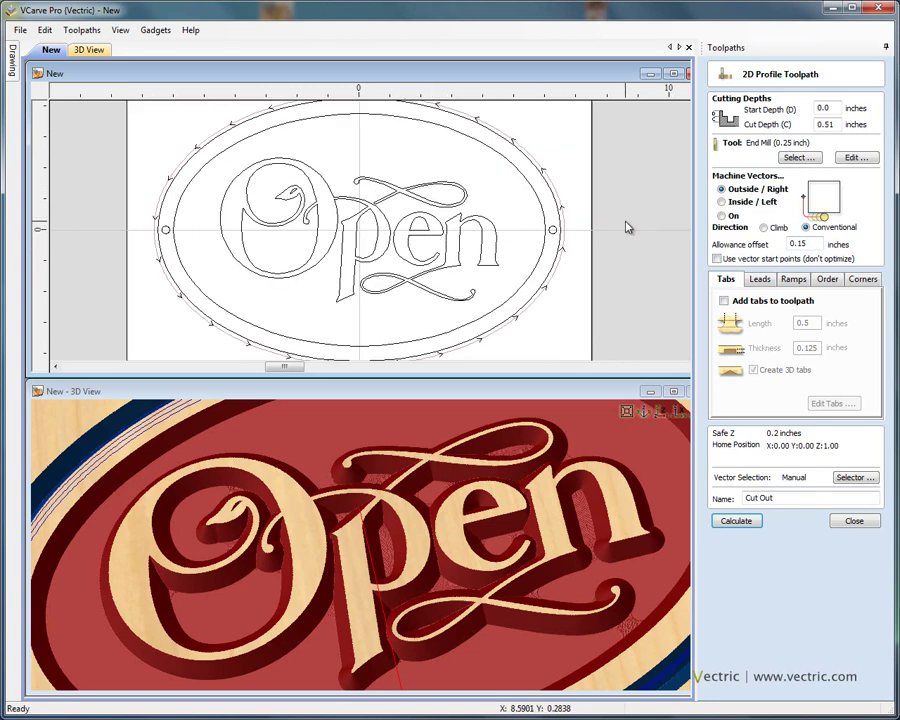
left_click(724, 301)
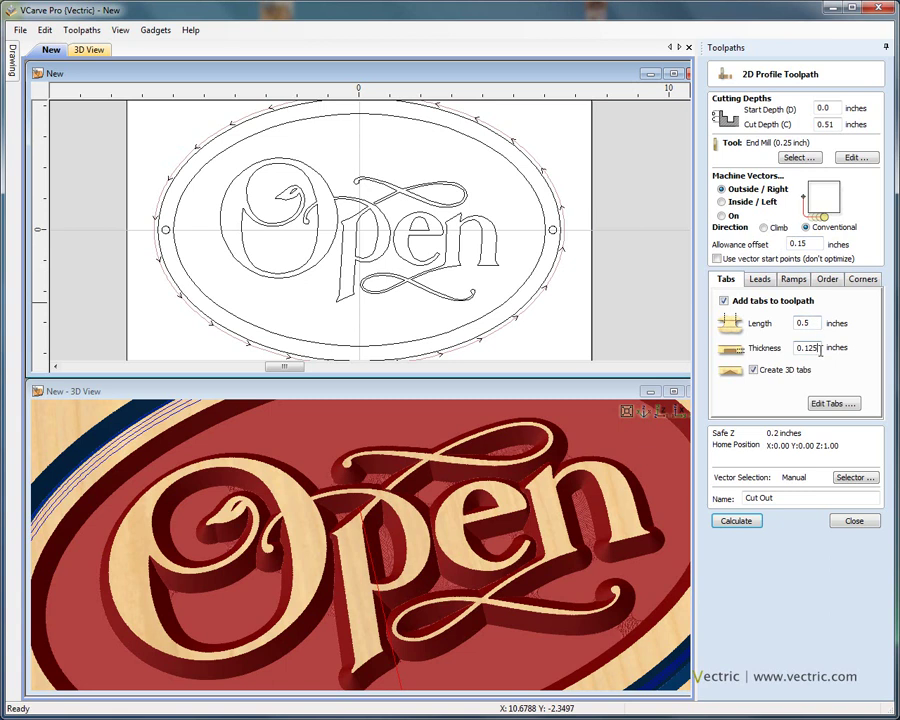
- Set the tab count to 4 and try adding tabs, dismissing the no-vectors-selected warning
left_click(834, 404)
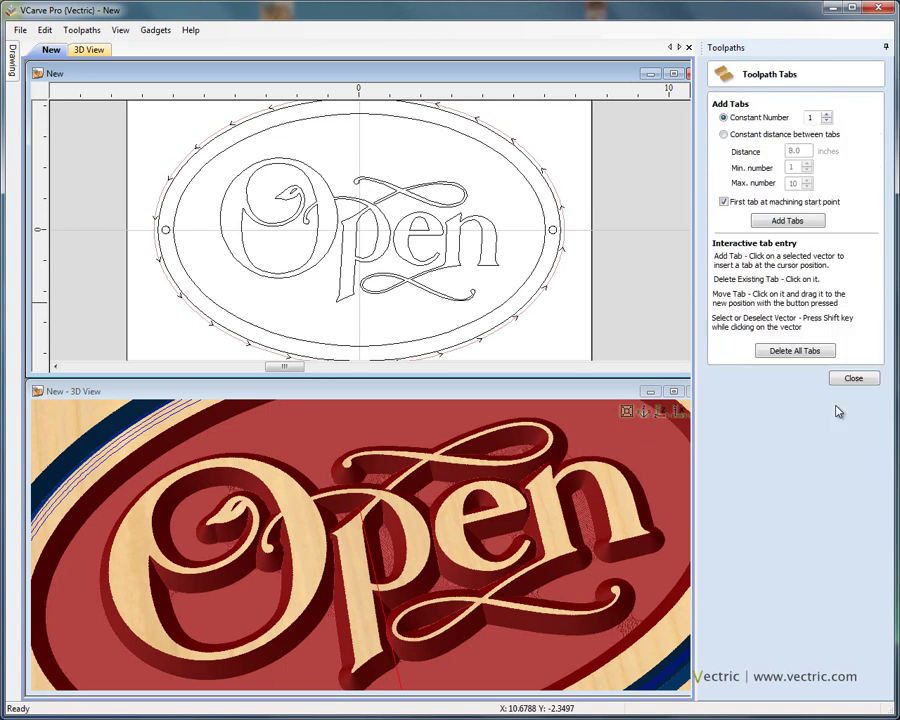
left_click(827, 114)
left_click(827, 114)
type("4")
left_click(781, 224)
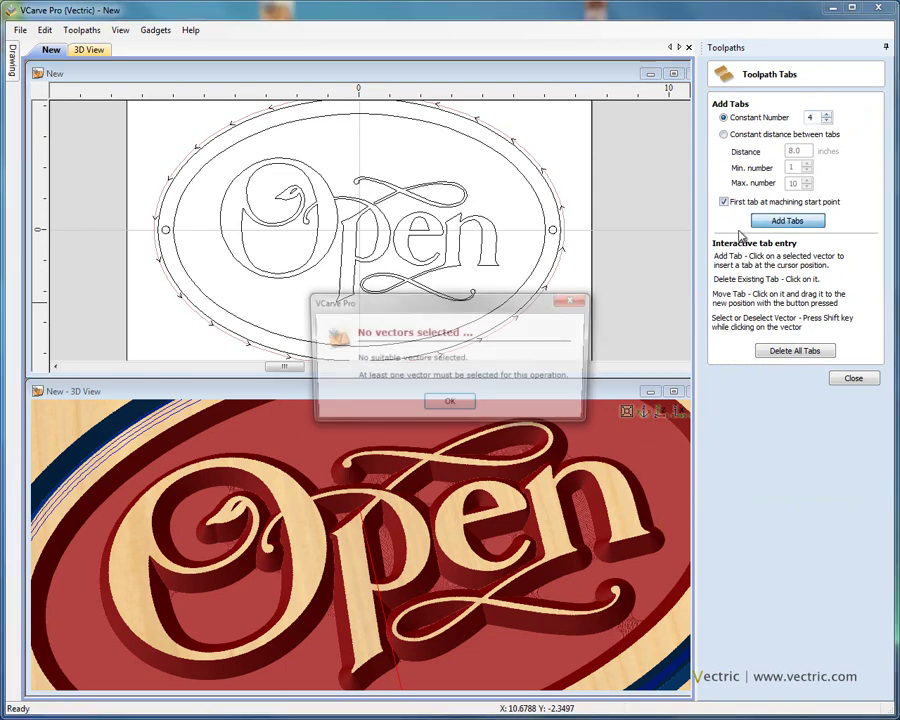
left_click(451, 406)
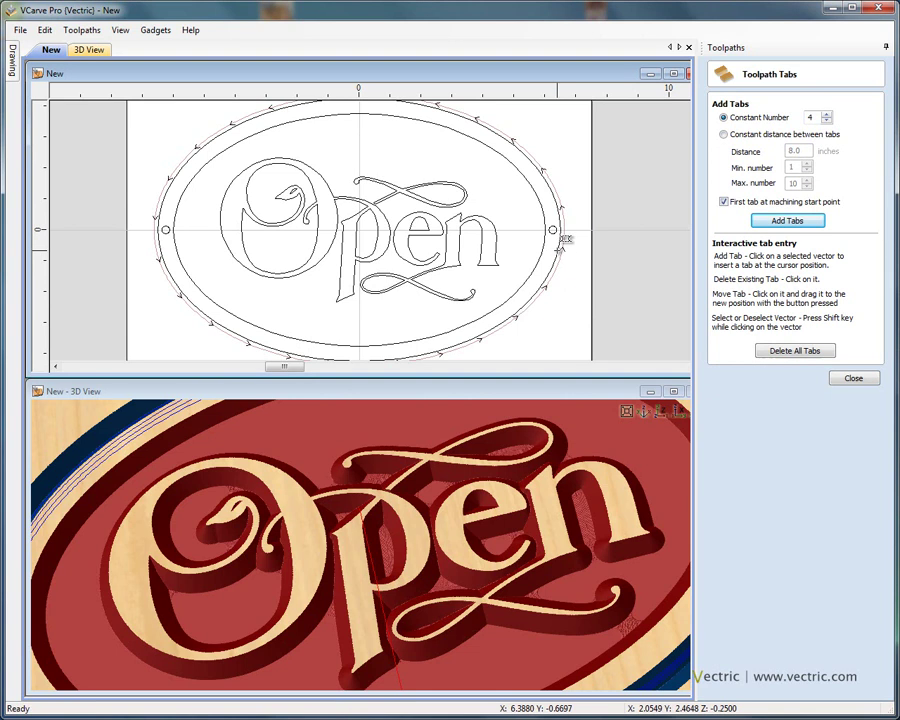
- Select the outer ellipse and add four evenly spaced tabs to it
left_click(856, 378)
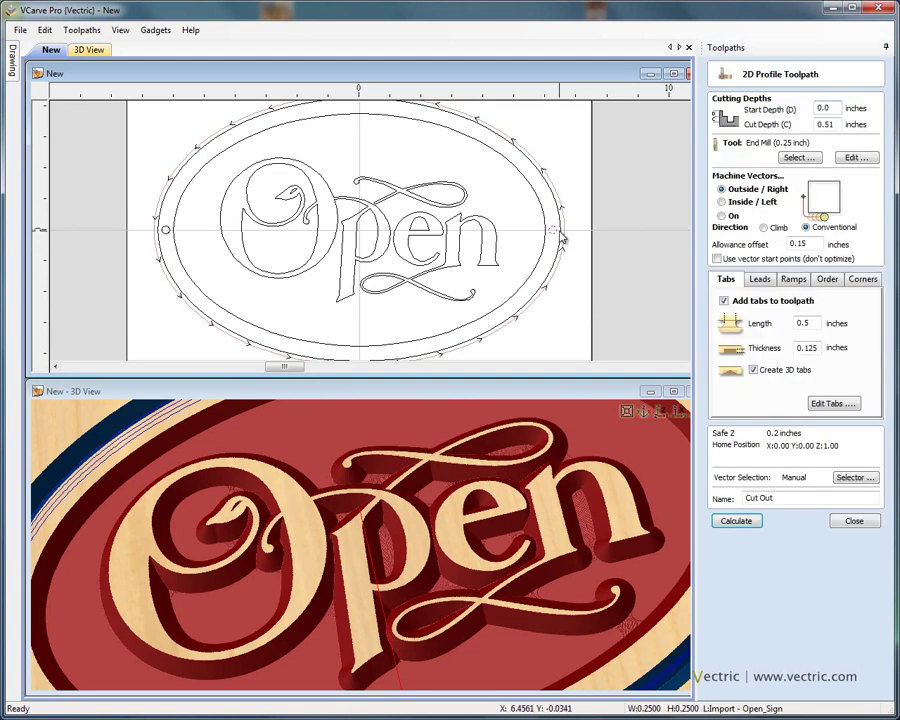
left_click(561, 230)
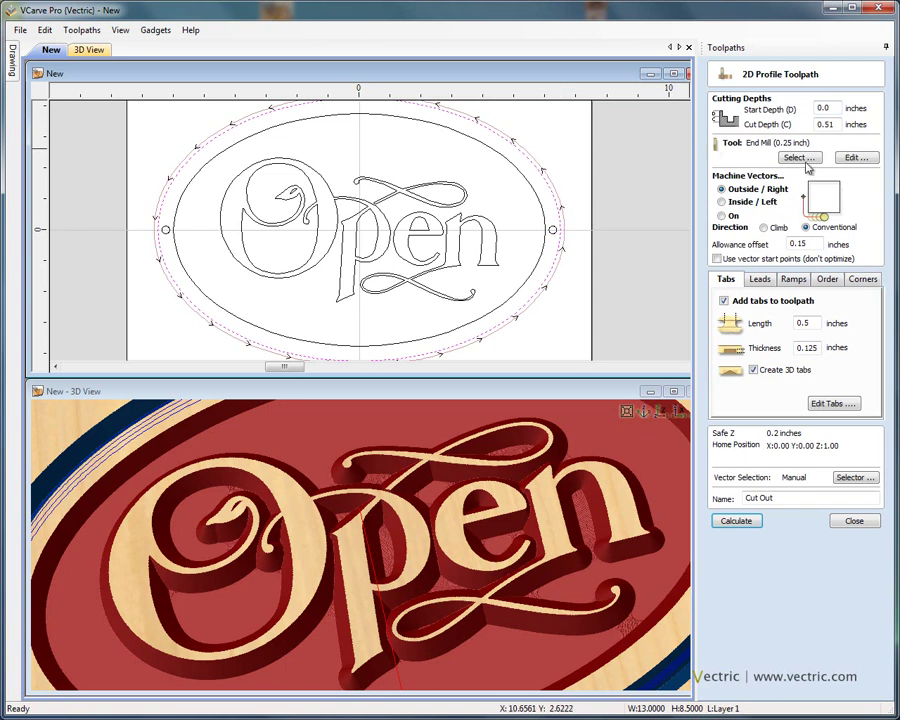
left_click(836, 403)
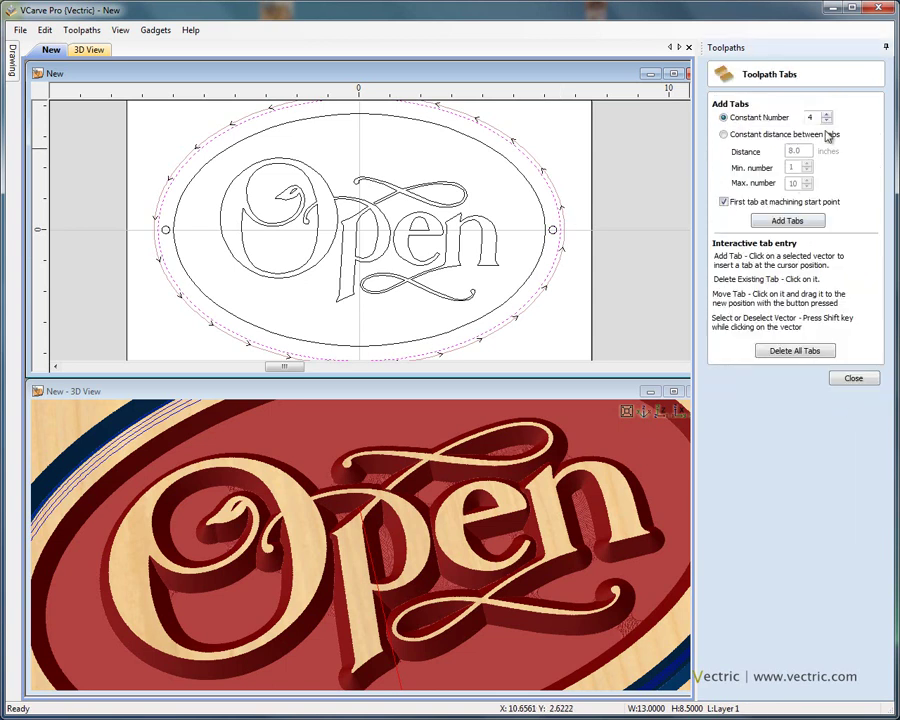
left_click(793, 220)
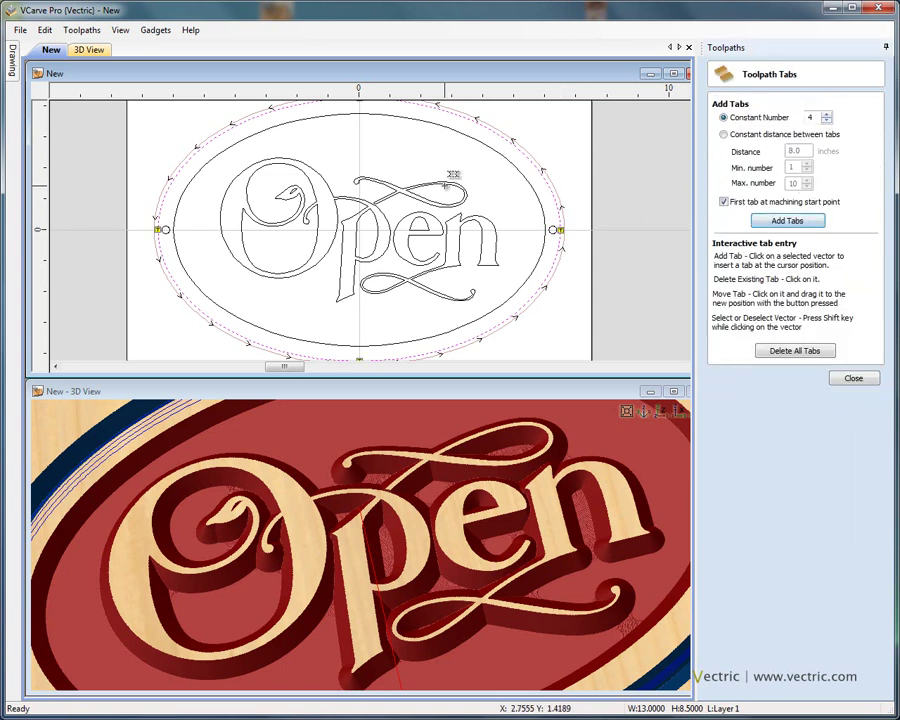
scroll(446, 185, "down", 2)
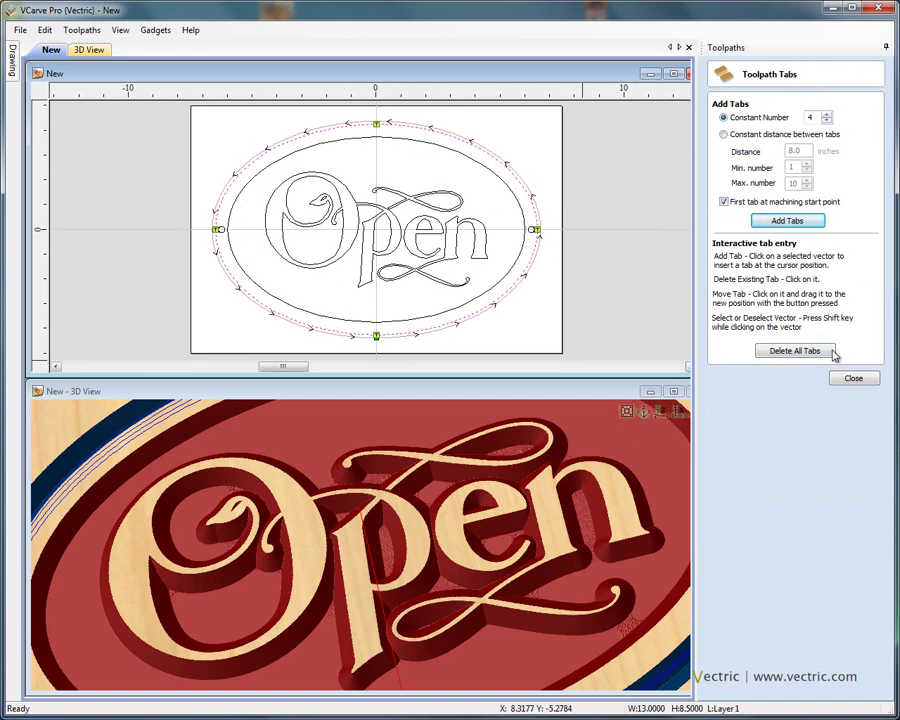
- Calculate the Cut Out toolpath and accept the cut-through warning
left_click(855, 377)
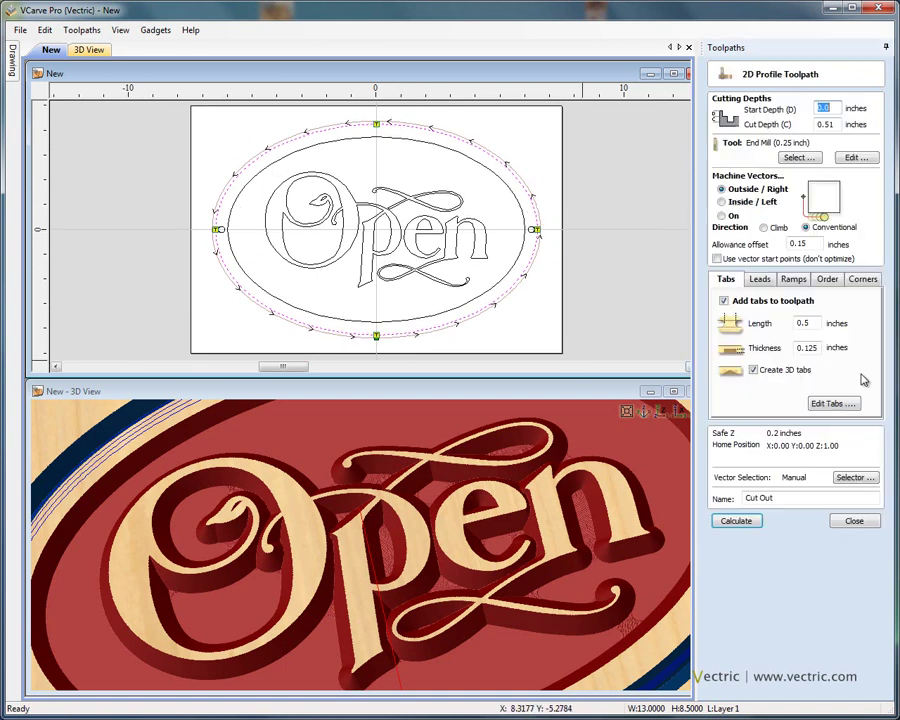
left_click(750, 527)
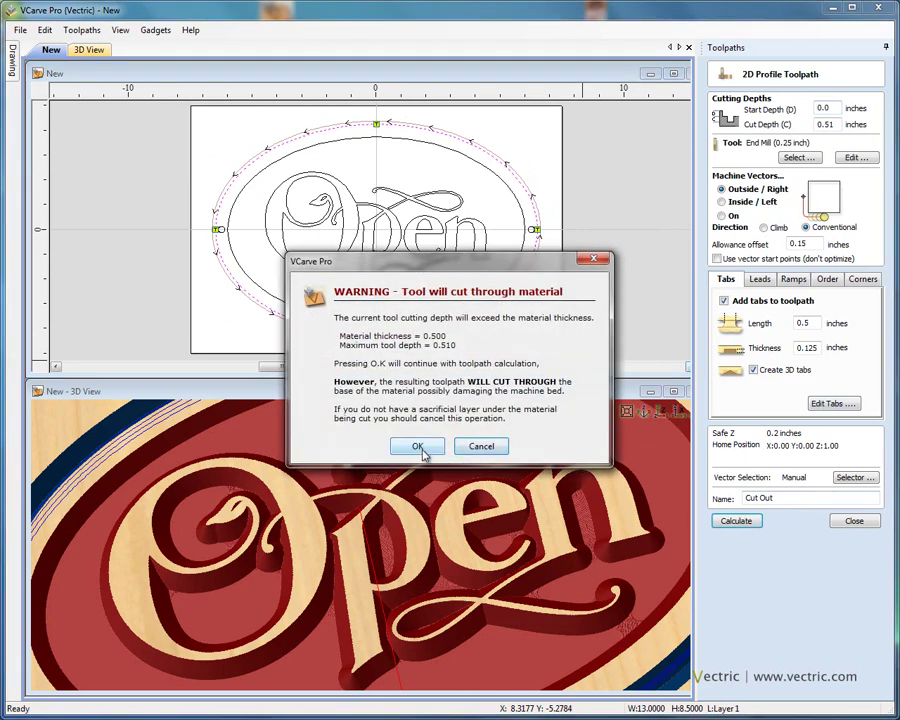
left_click(422, 450)
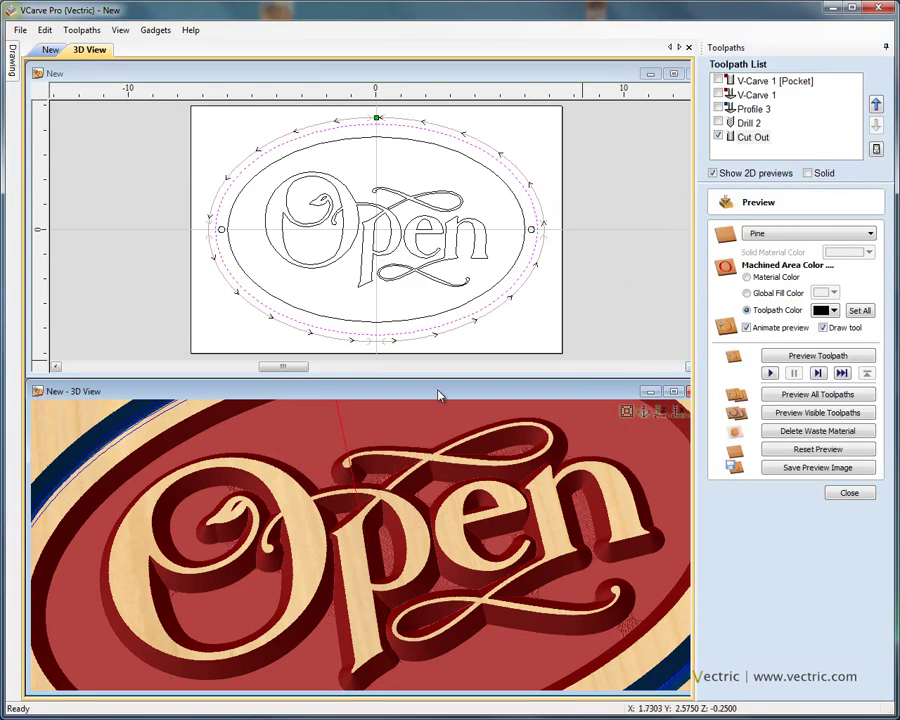
- Maximize the 3D view, angle the board, and simulate the Cut Out toolpath
double_click(438, 395)
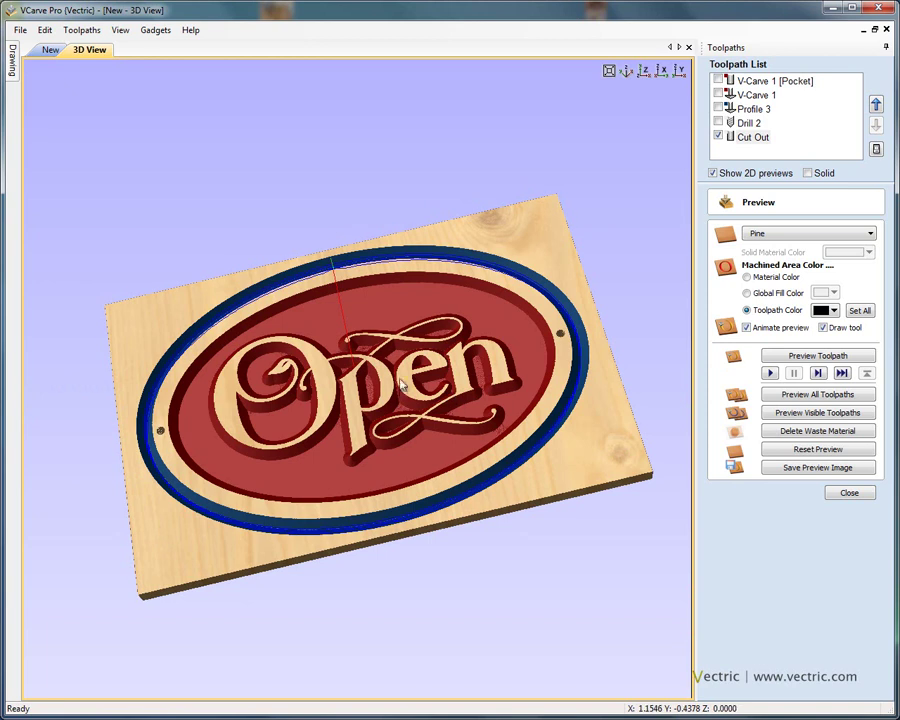
left_click_drag(283, 270, 560, 368)
scroll(554, 350, "up", 5)
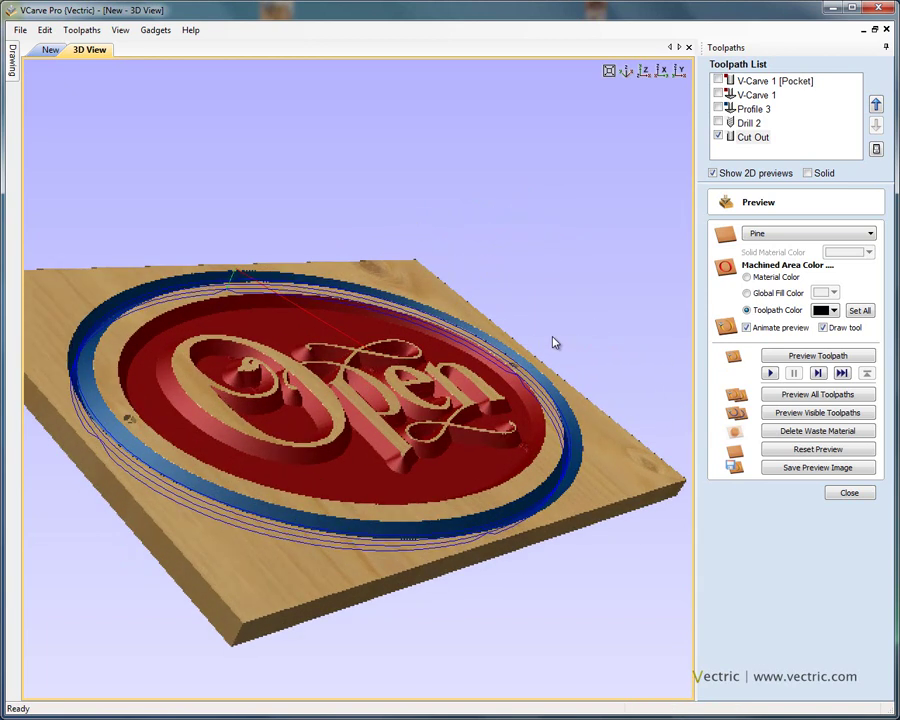
scroll(505, 387, "up", 4)
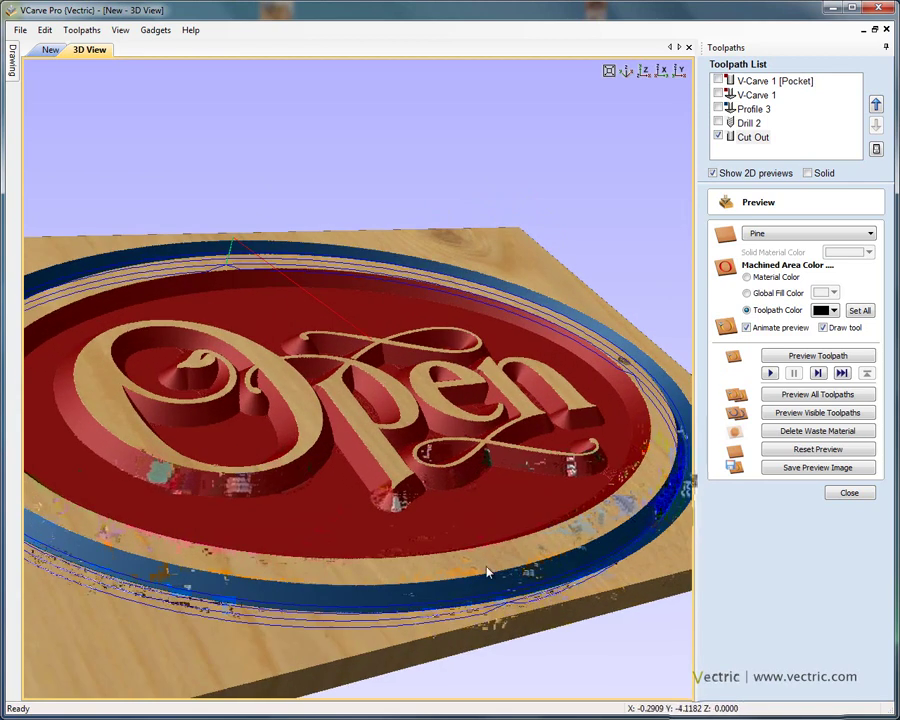
left_click_drag(457, 505, 420, 545)
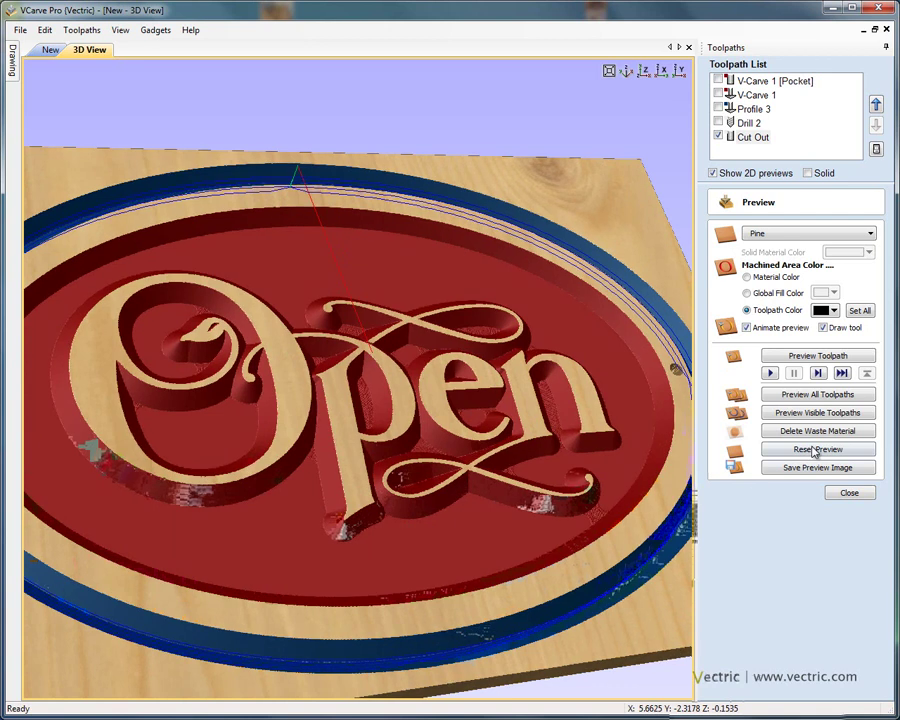
left_click(816, 372)
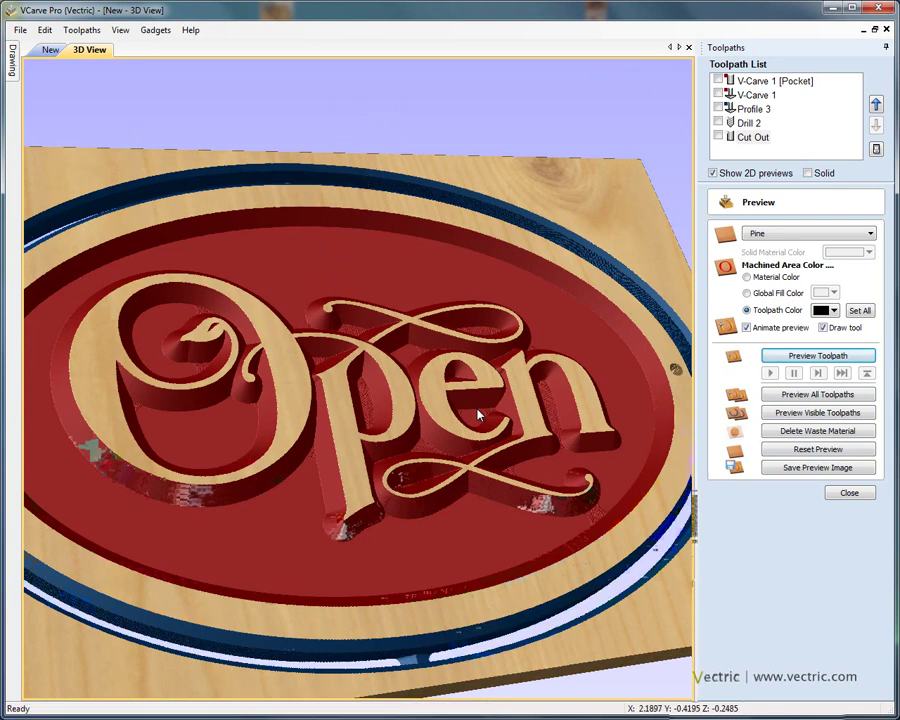
- Orbit the carved sign to inspect its edges, the cut-out groove and its tabs
left_click_drag(385, 422, 362, 435)
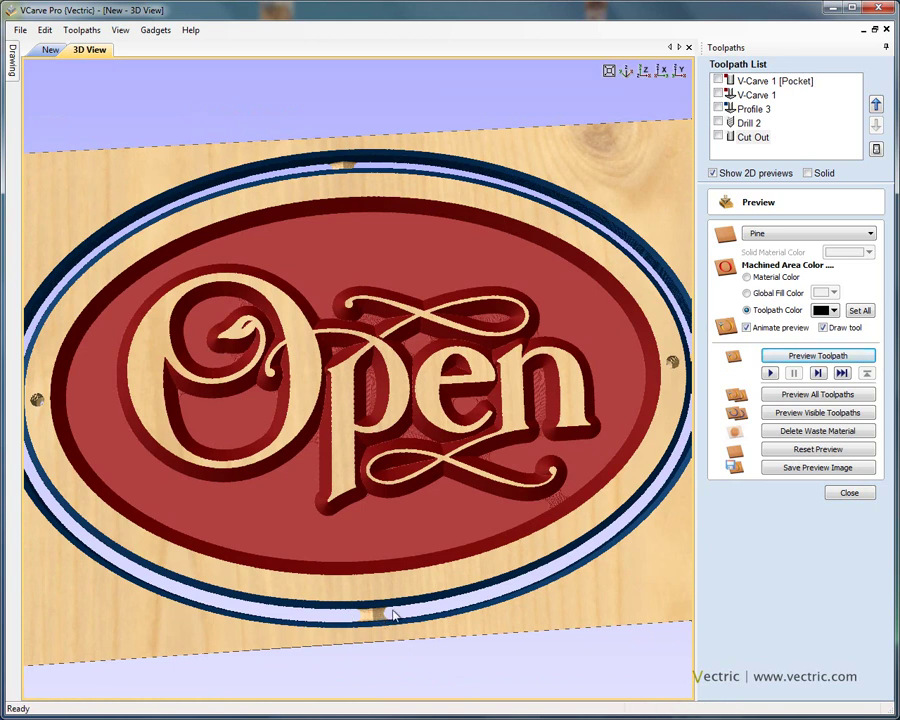
mouse_move(617, 370)
left_mouse_down()
mouse_move(548, 376)
mouse_move(625, 366)
left_mouse_up()
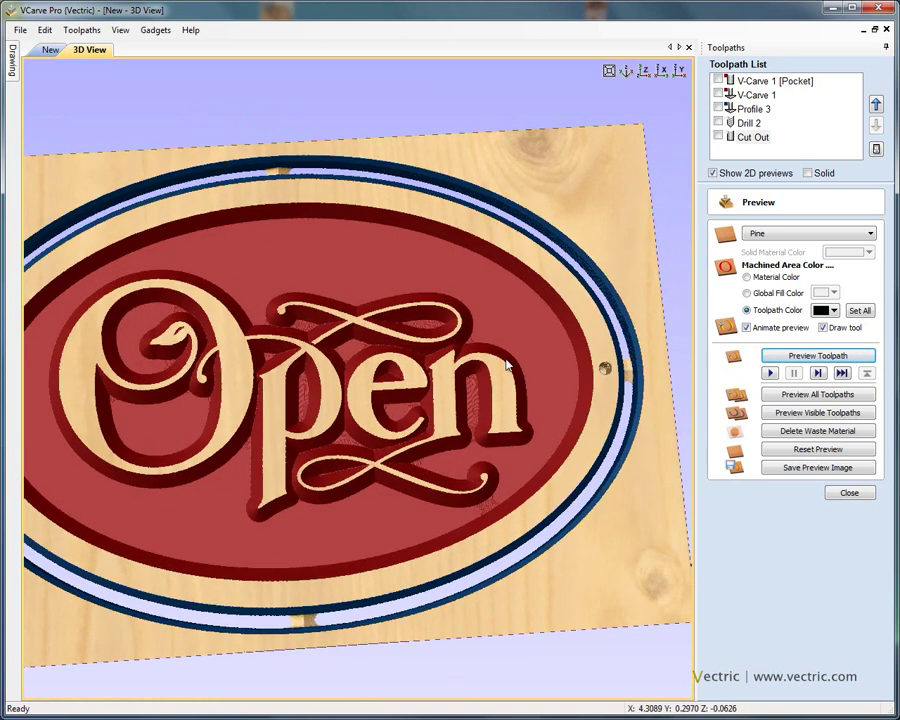
left_click_drag(412, 354, 538, 352)
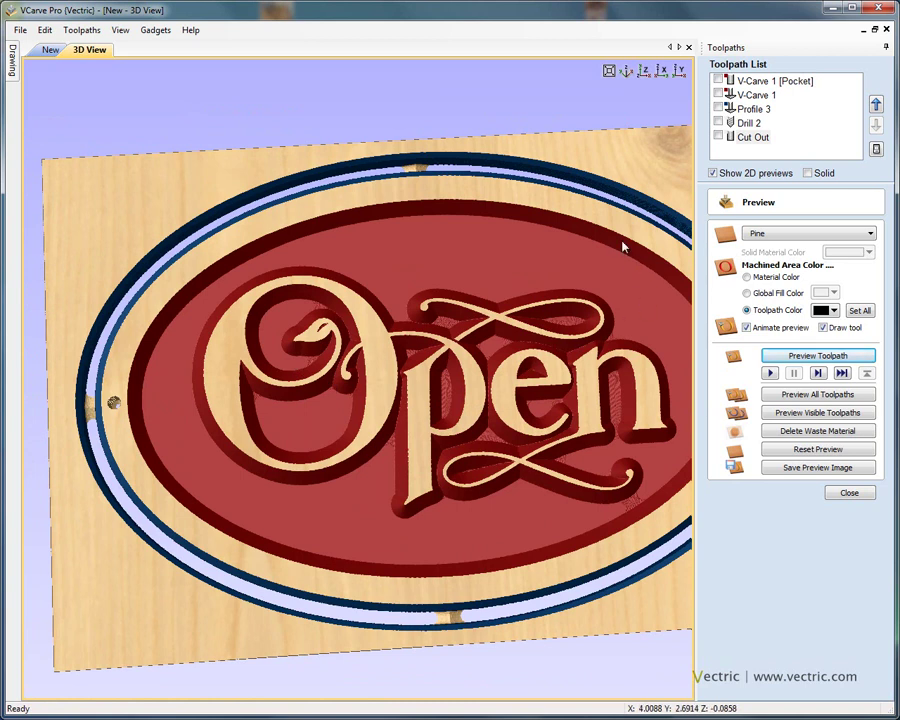
left_click_drag(625, 245, 625, 200)
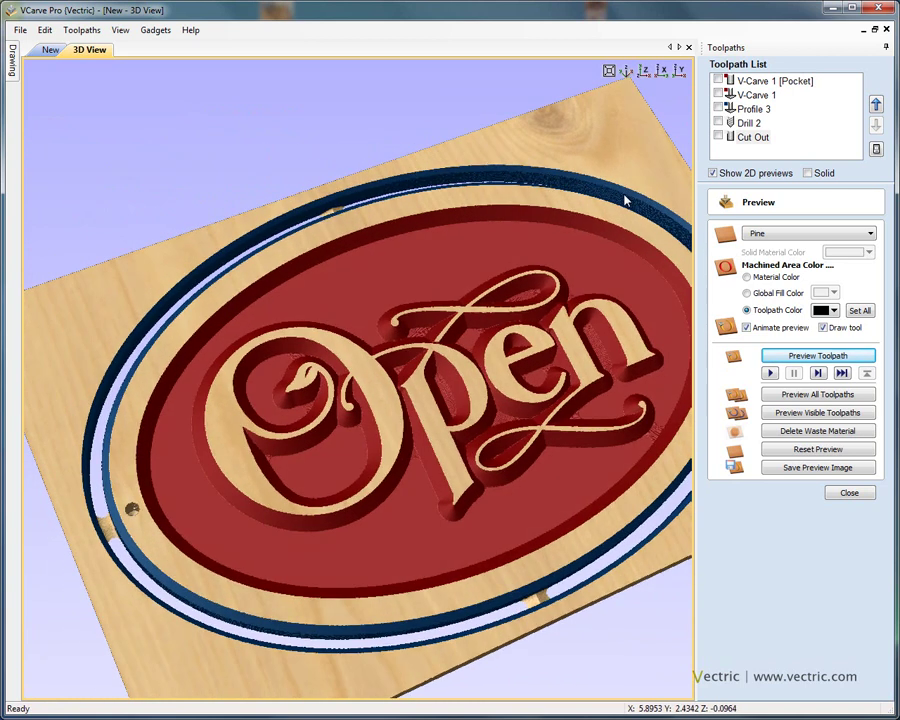
- Close the toolpath preview, show the sign as a shaded 3D model, and list the toolpaths
left_click(852, 492)
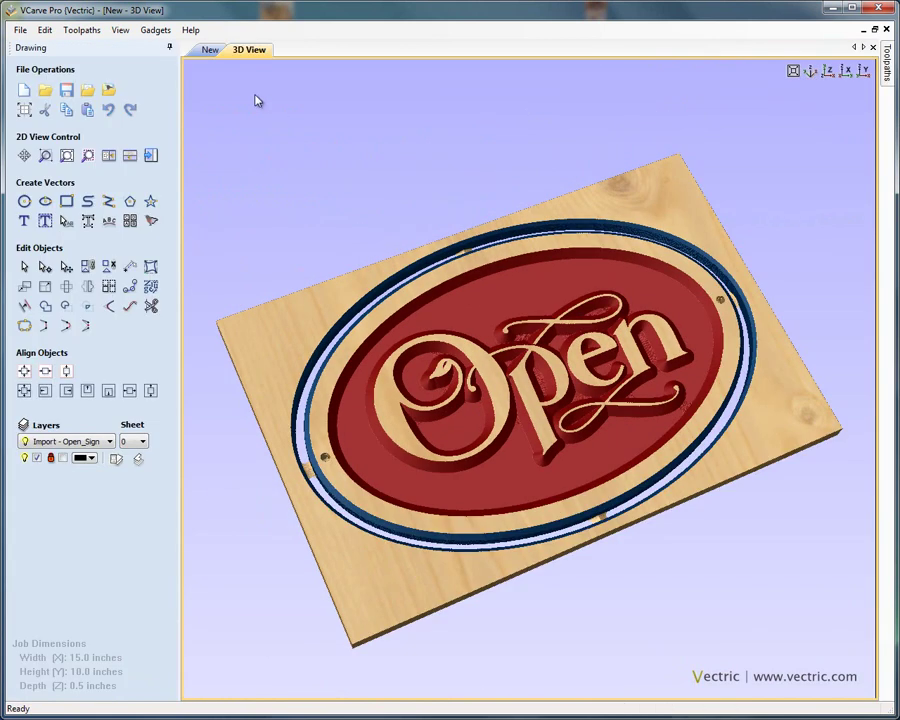
left_click(212, 51)
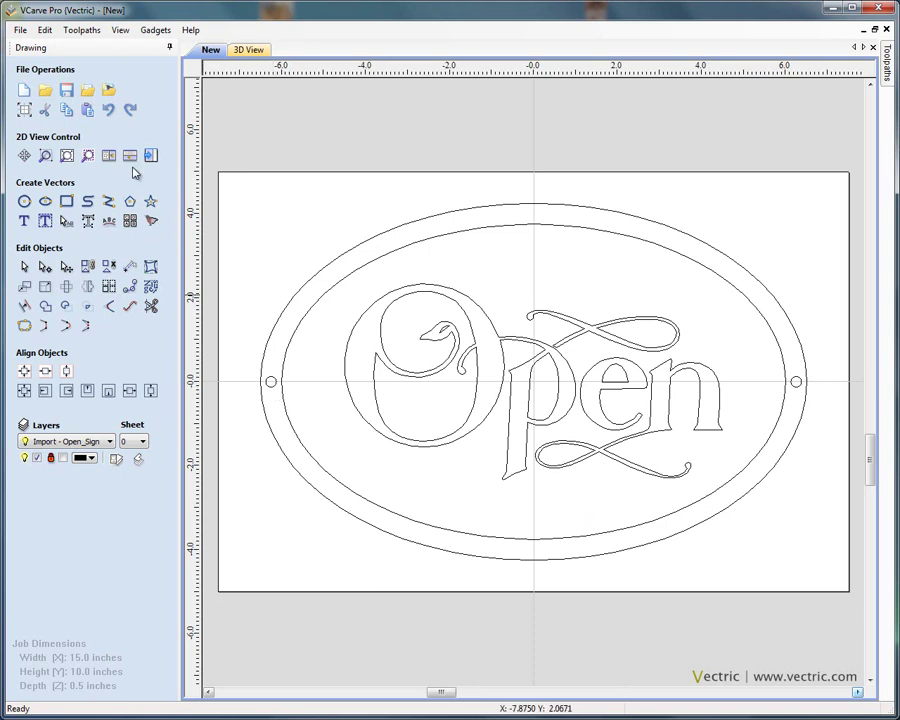
left_click(250, 50)
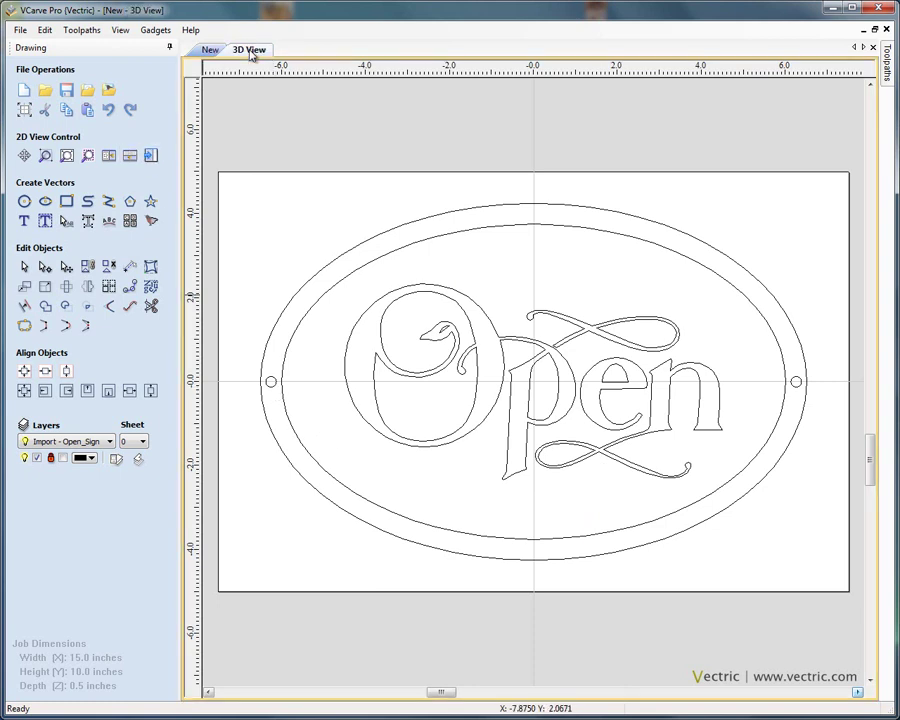
left_click(150, 157)
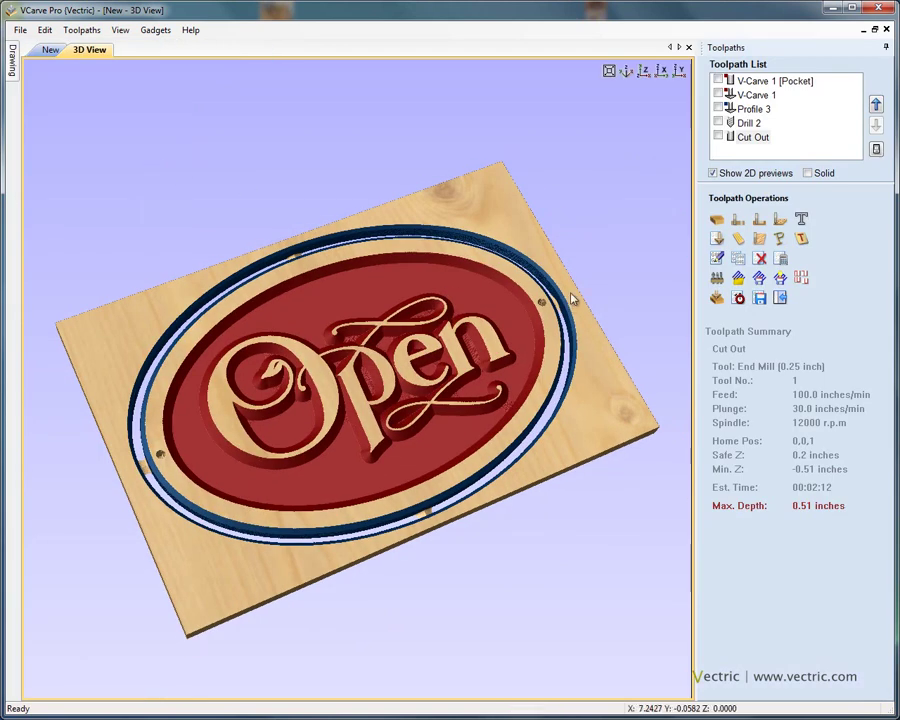
- Reset the preview to a blank board and simulate the V-Carve 1 [Pocket] oval pocket
left_click(716, 300)
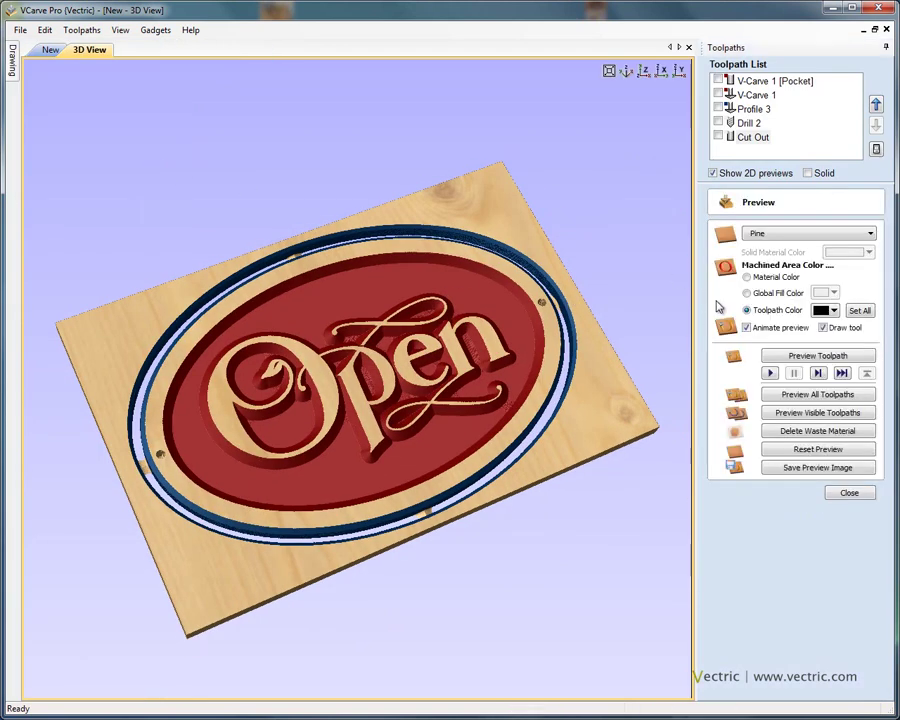
left_click(819, 450)
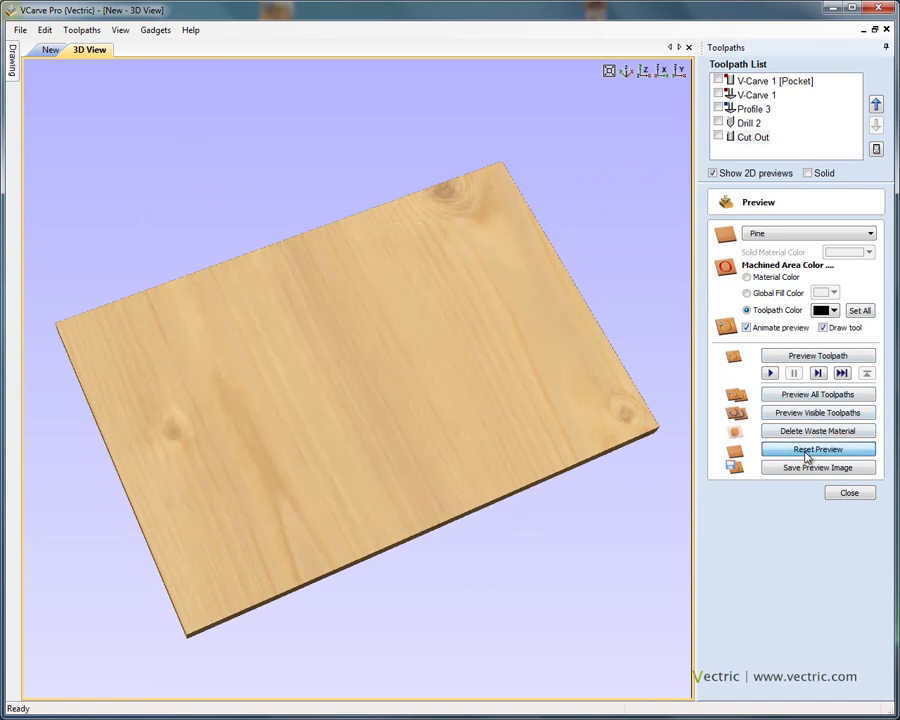
left_click(758, 84)
scroll(588, 307, "up", 4)
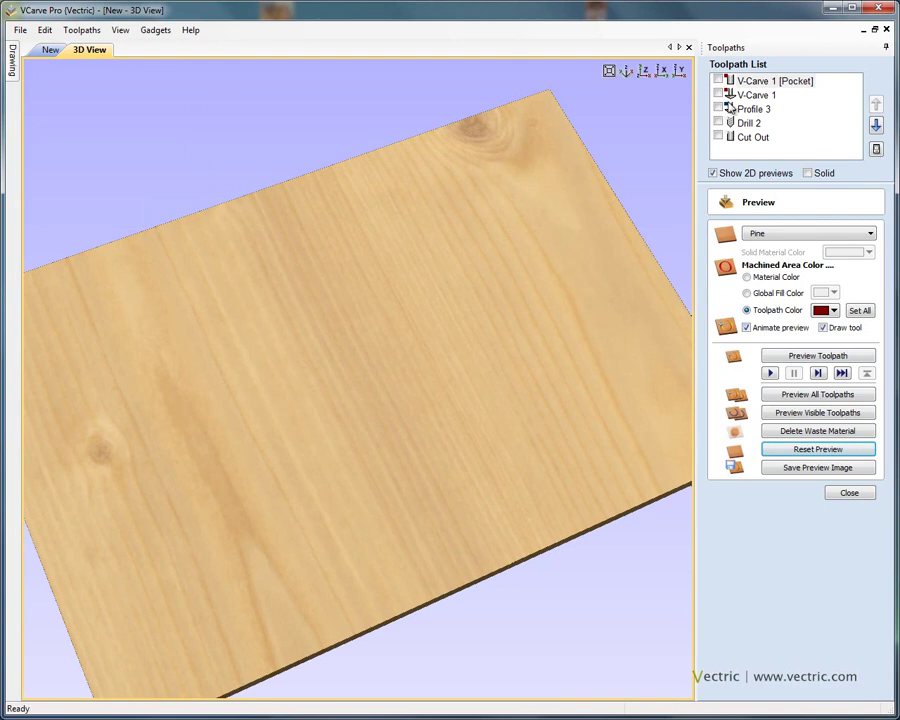
left_click(719, 81)
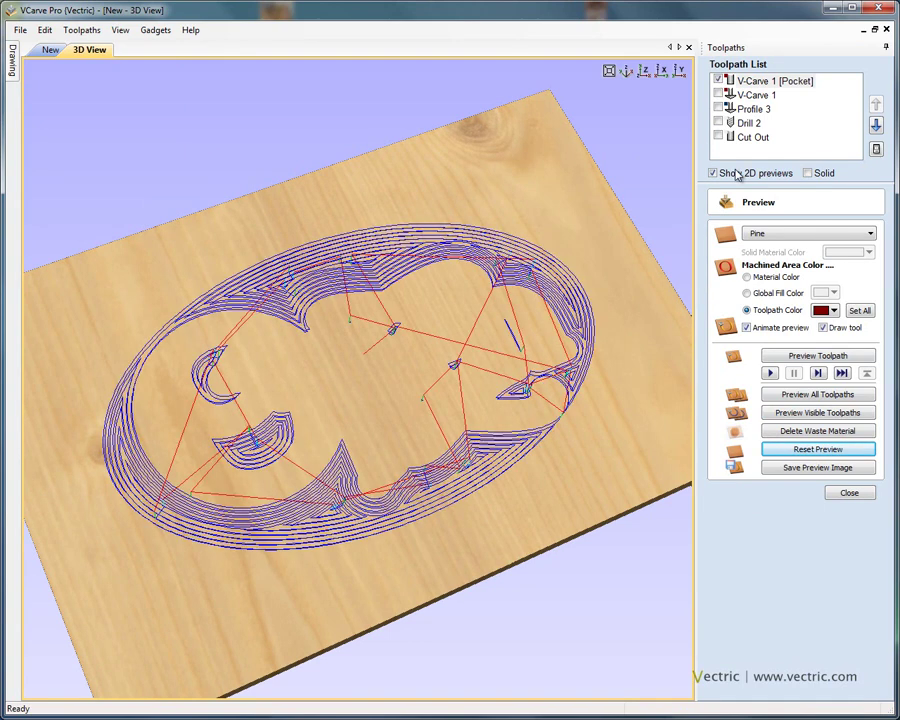
left_click(800, 357)
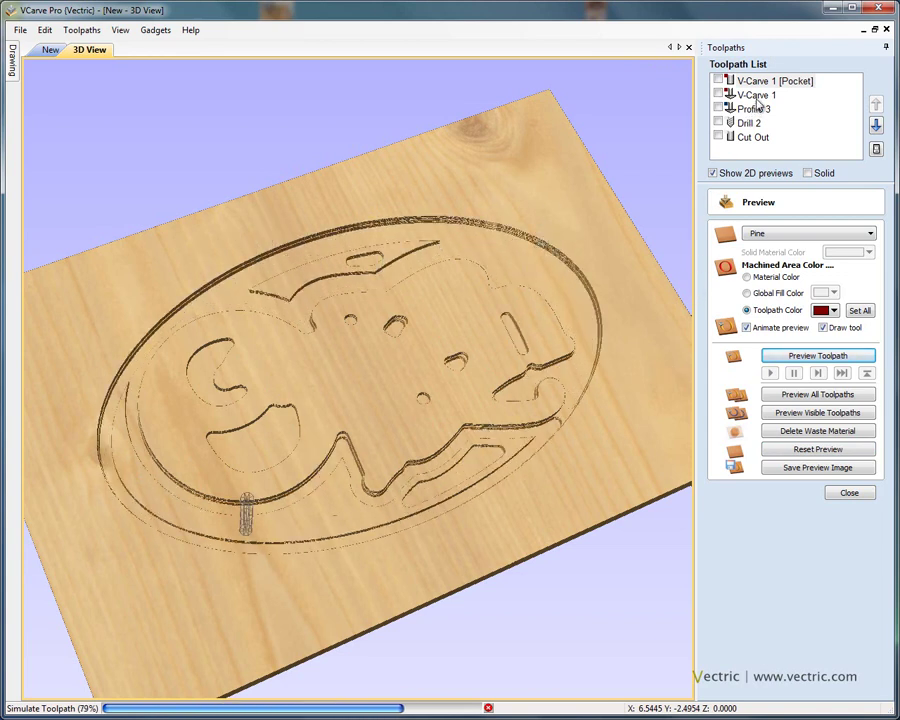
- Simulate the V-Carve 1 'Open' lettering and the Profile 3 oval groove
left_click(759, 96)
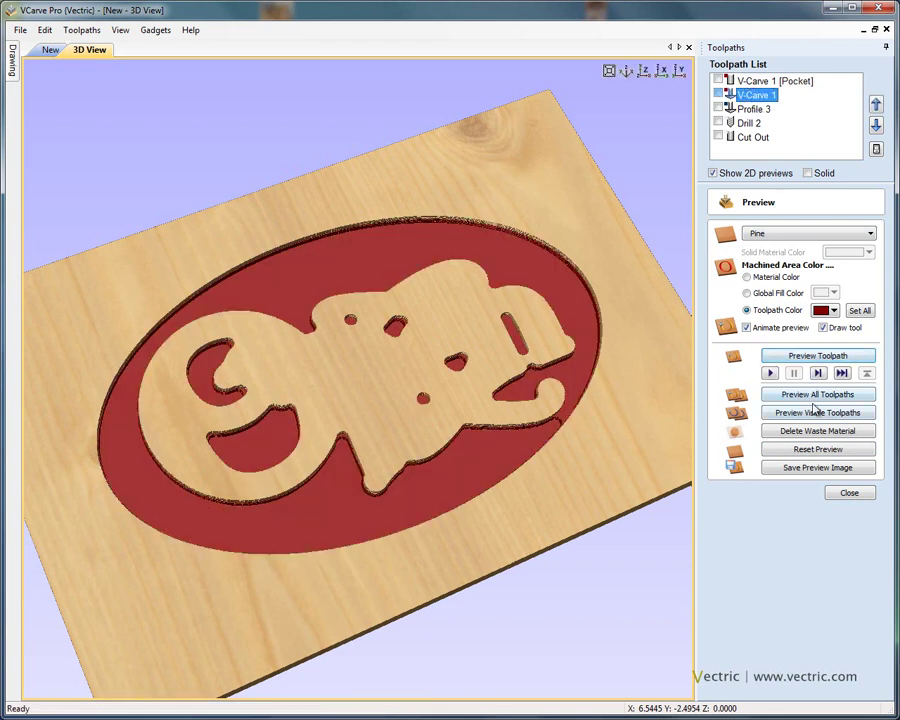
left_click(816, 358)
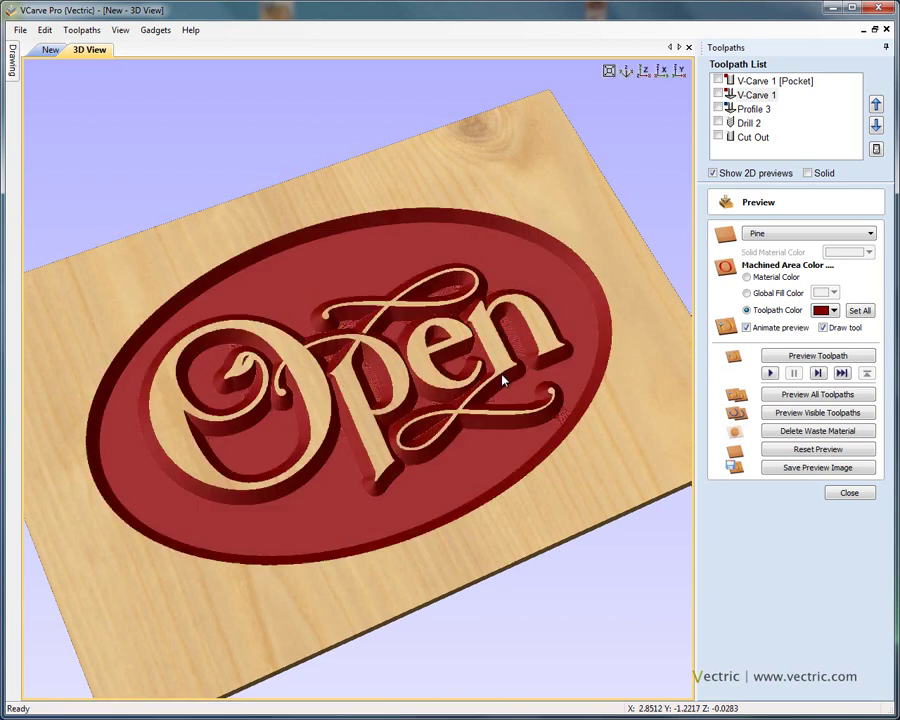
left_click_drag(503, 380, 365, 418)
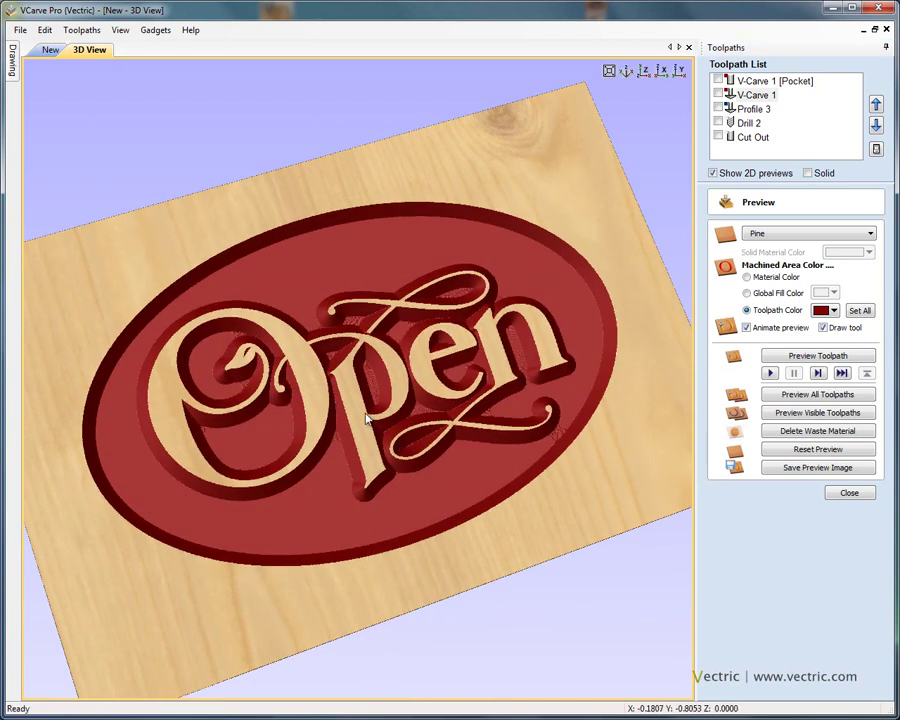
left_click(748, 110)
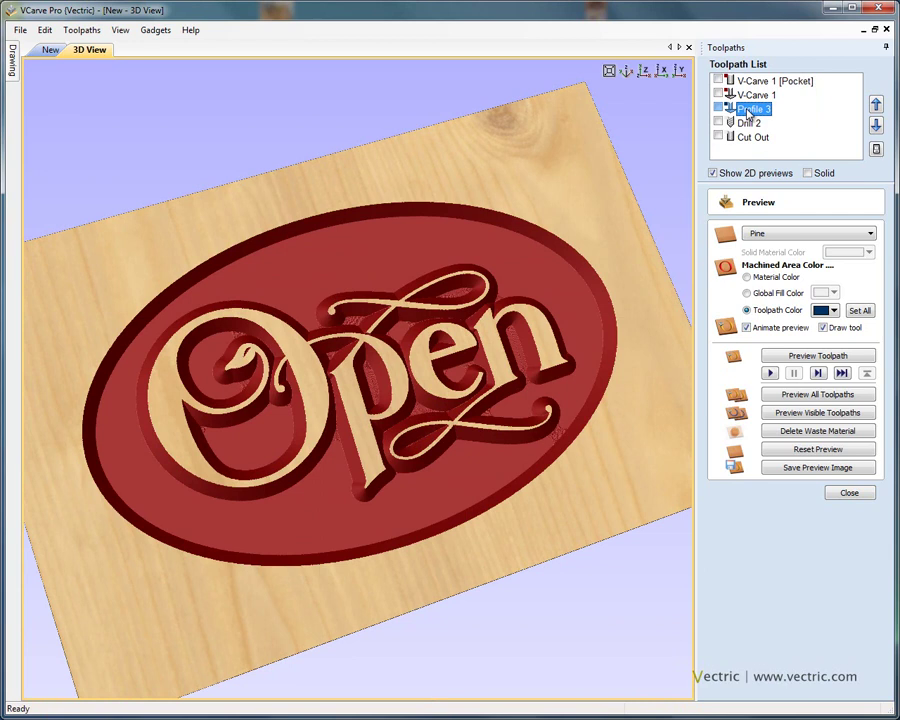
left_click(816, 356)
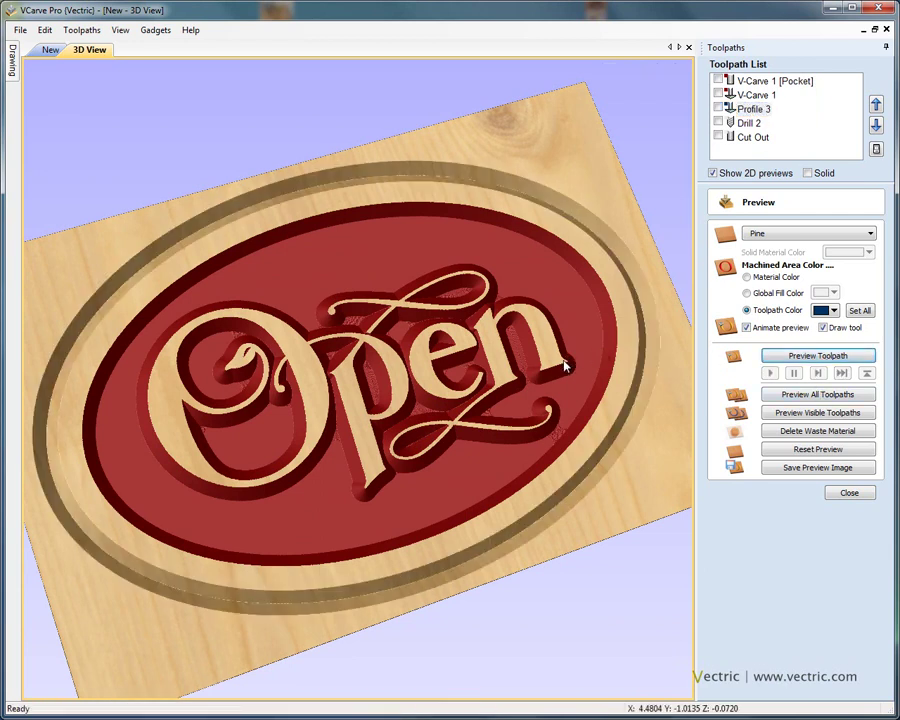
- Simulate the Drill 2 mounting holes and the Cut Out, leaving the sign held by tabs
left_click(752, 123)
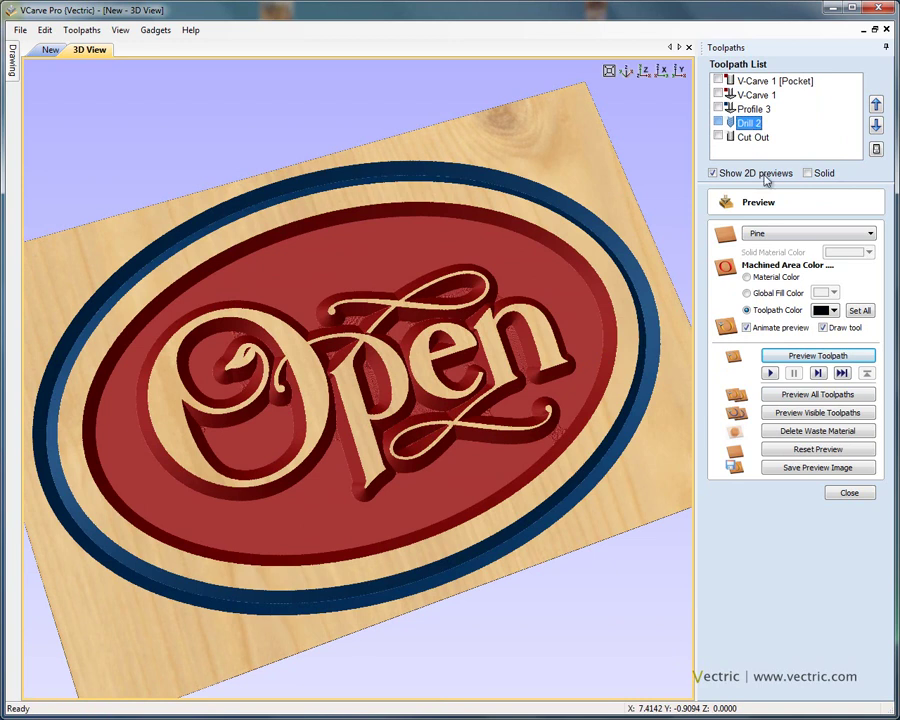
left_click(820, 356)
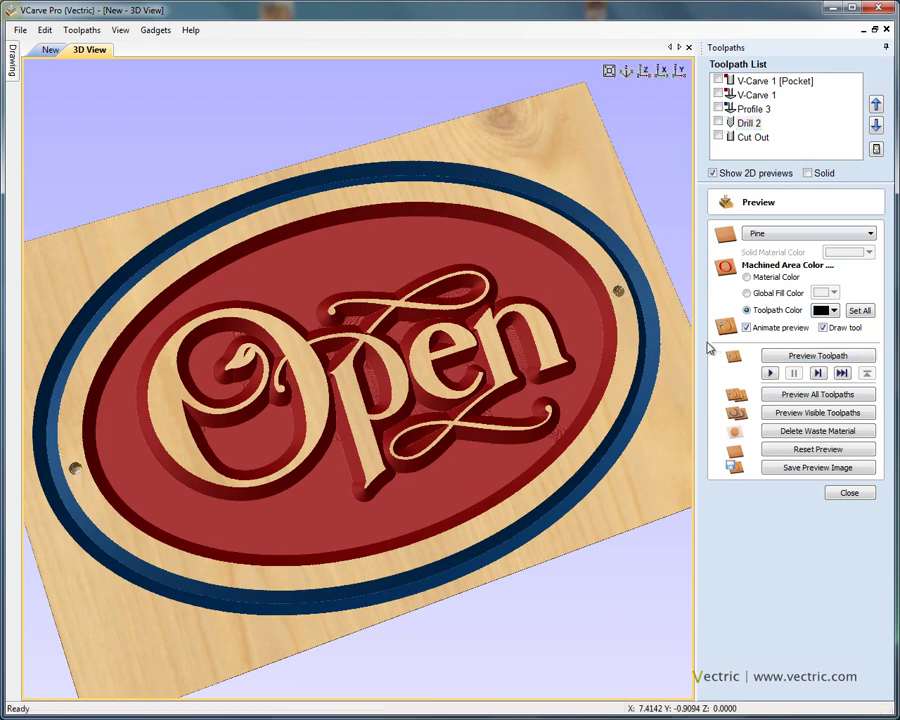
left_click(767, 141)
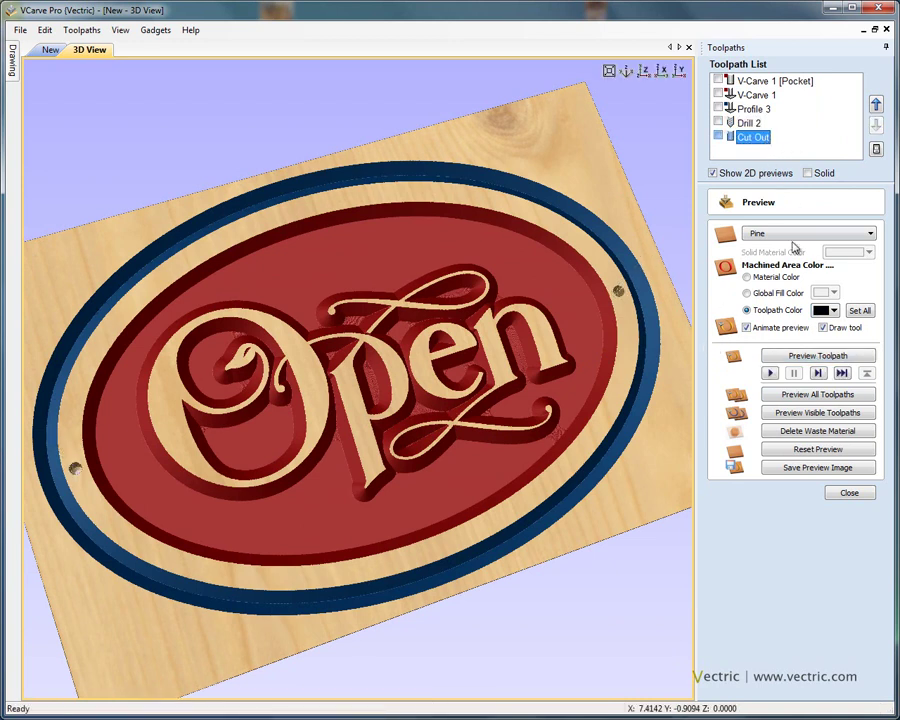
left_click(811, 359)
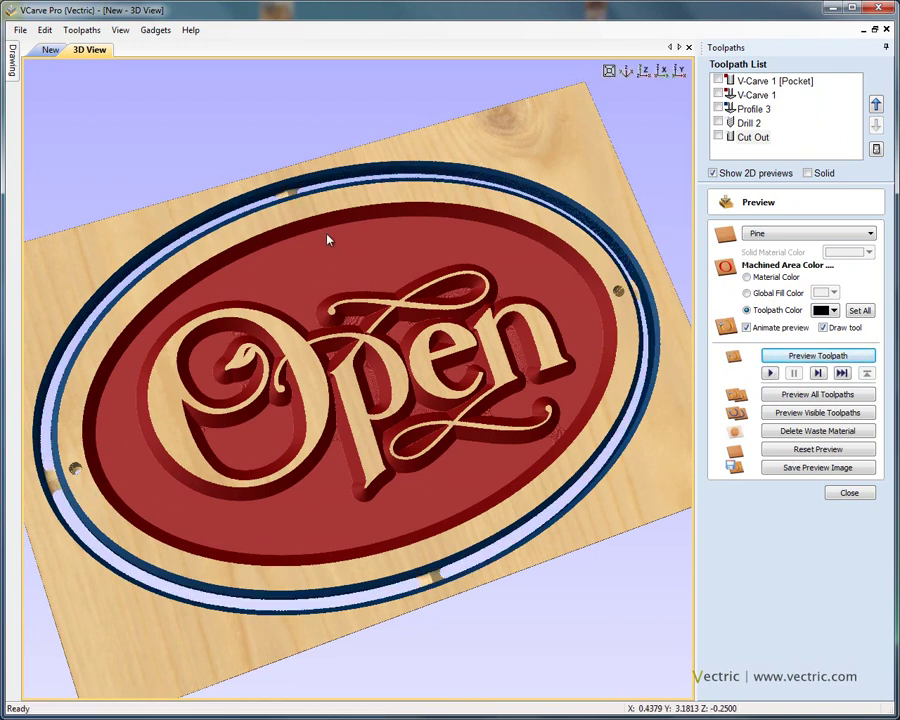
left_click_drag(631, 316, 605, 336)
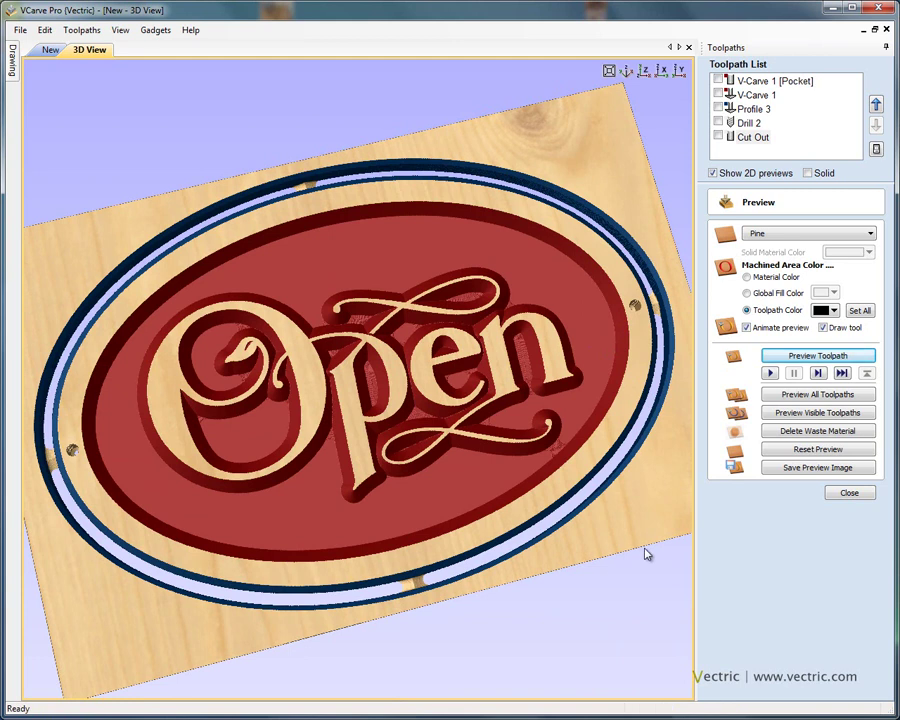
- Close the preview panel and review the 00:17:00 machining time estimate for all five toolpaths
left_click(849, 493)
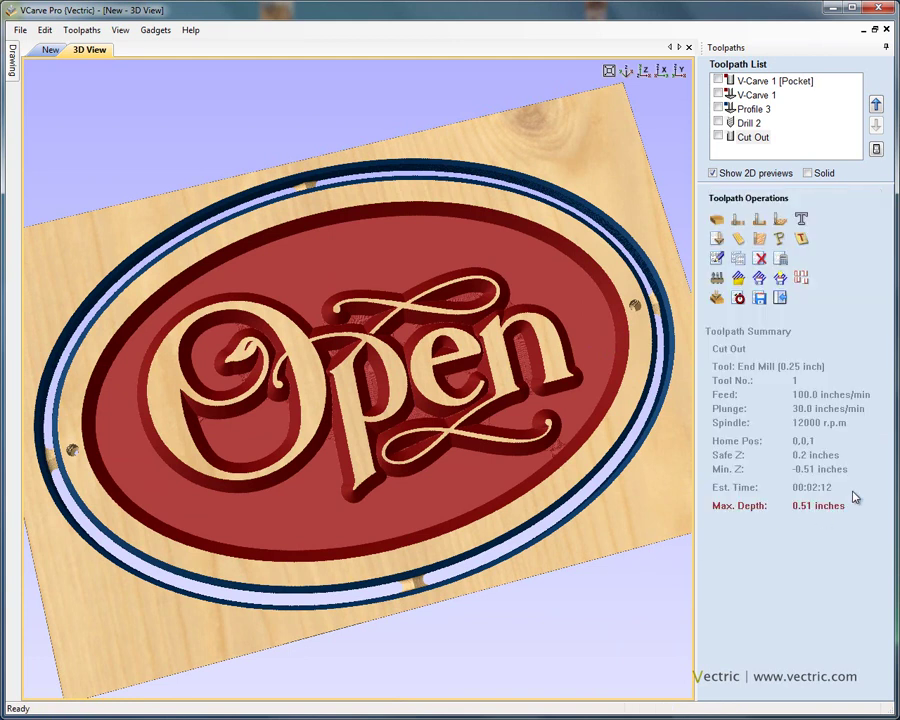
left_click(738, 298)
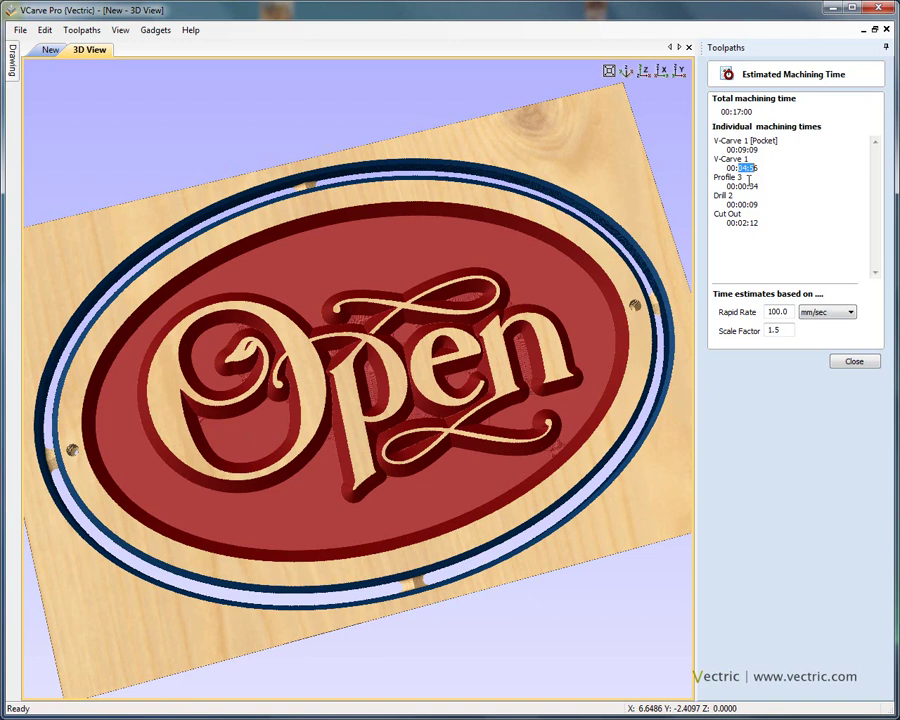
left_click(857, 362)
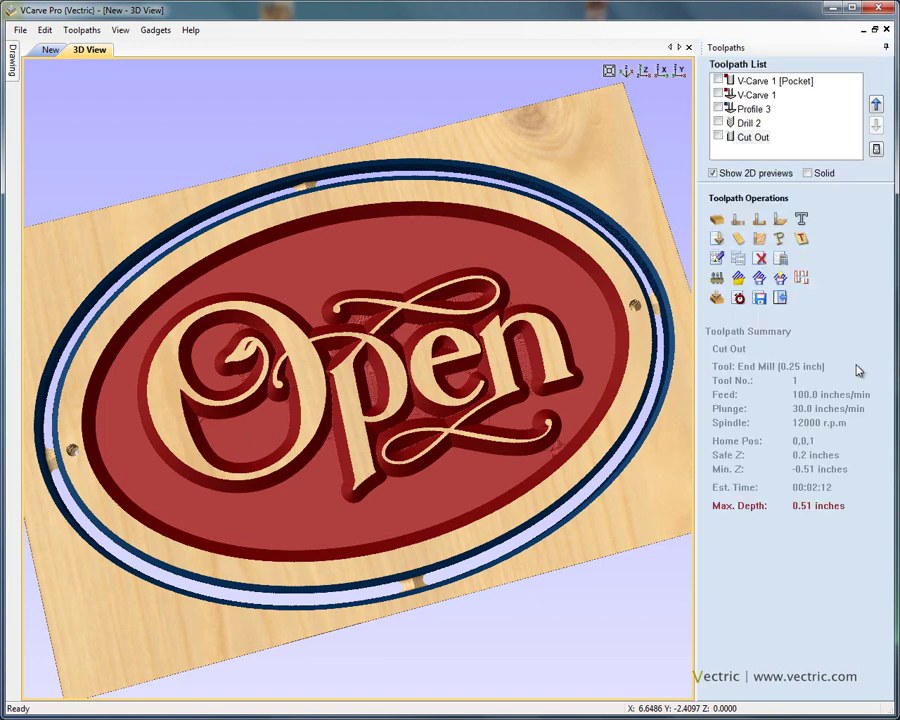
- Queue V-Carve 1 [Pocket] with the G-Code Arcs (inch) post processor, start saving, then cancel
left_click(759, 298)
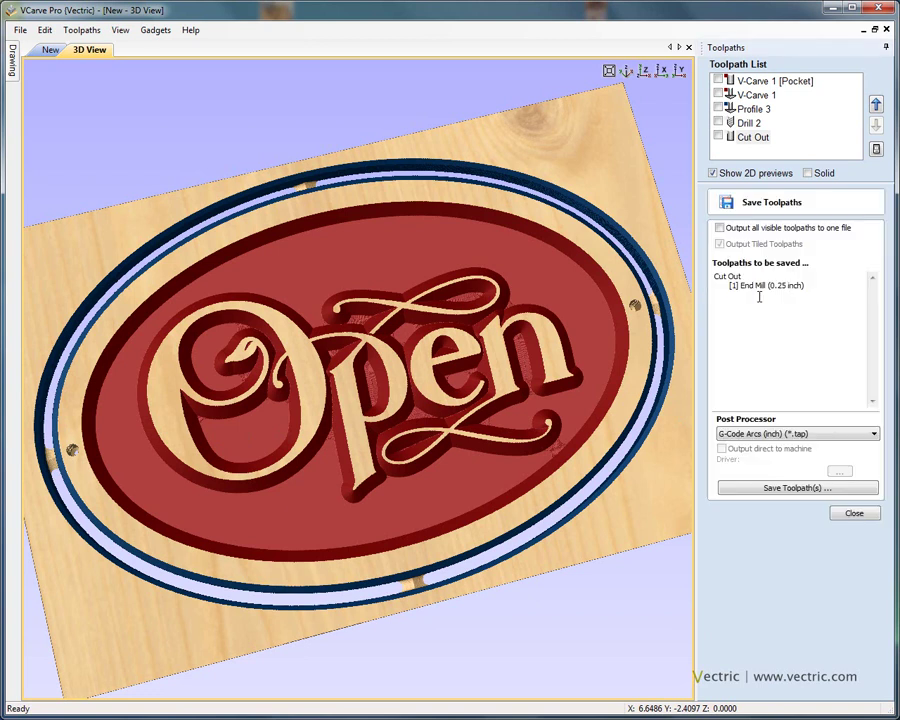
left_click(760, 81)
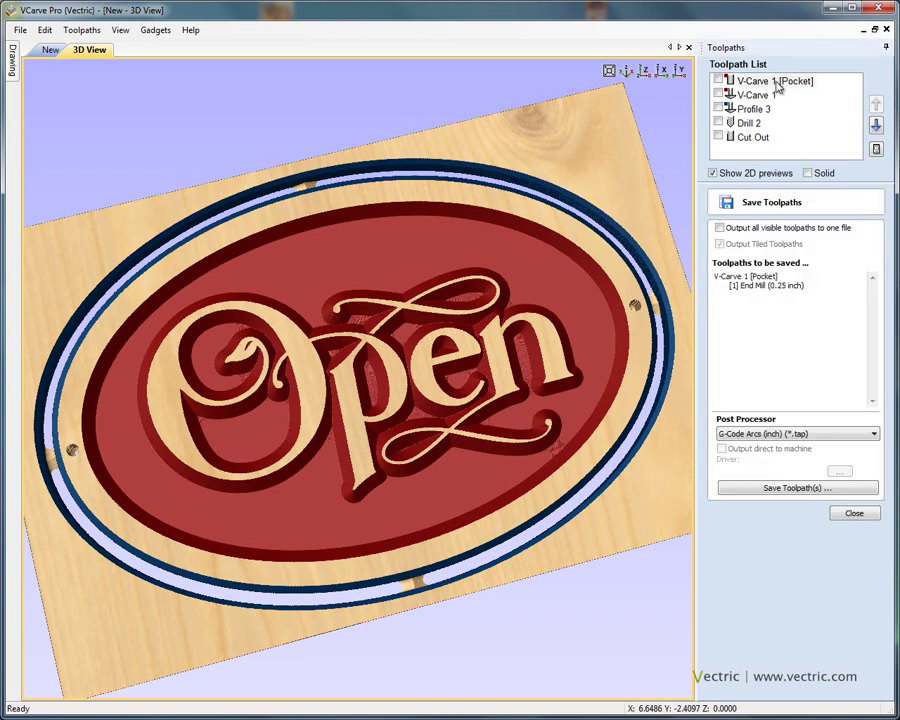
left_click(795, 436)
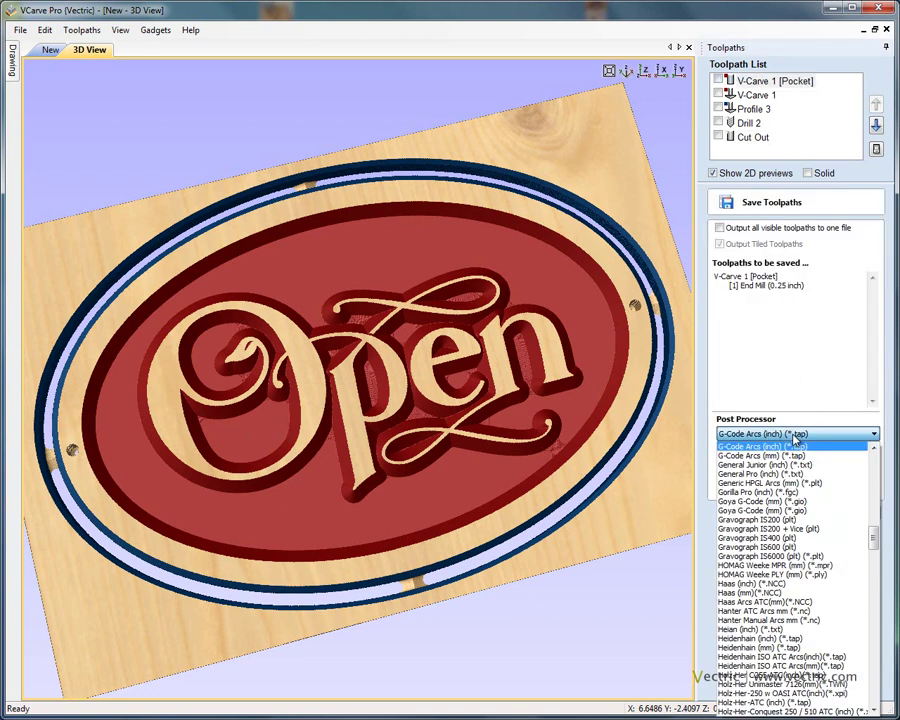
left_click(791, 448)
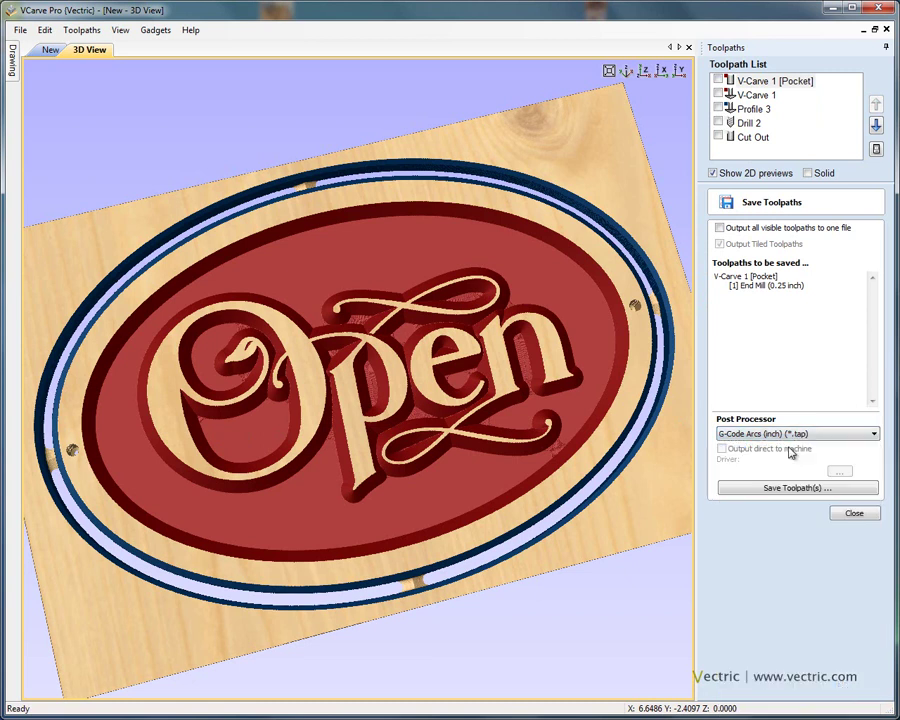
left_click(805, 490)
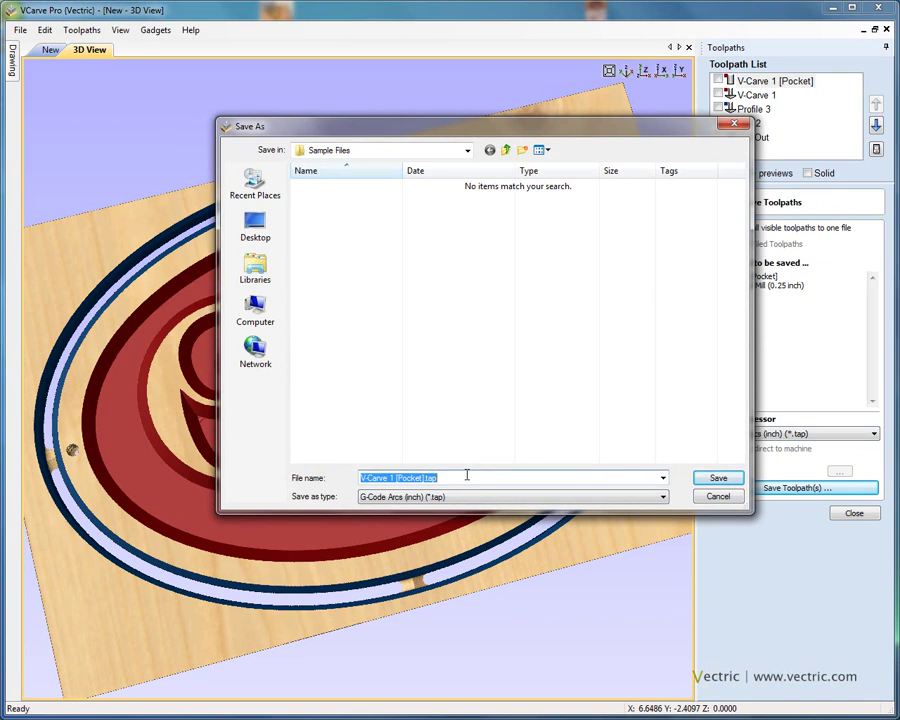
left_click(718, 496)
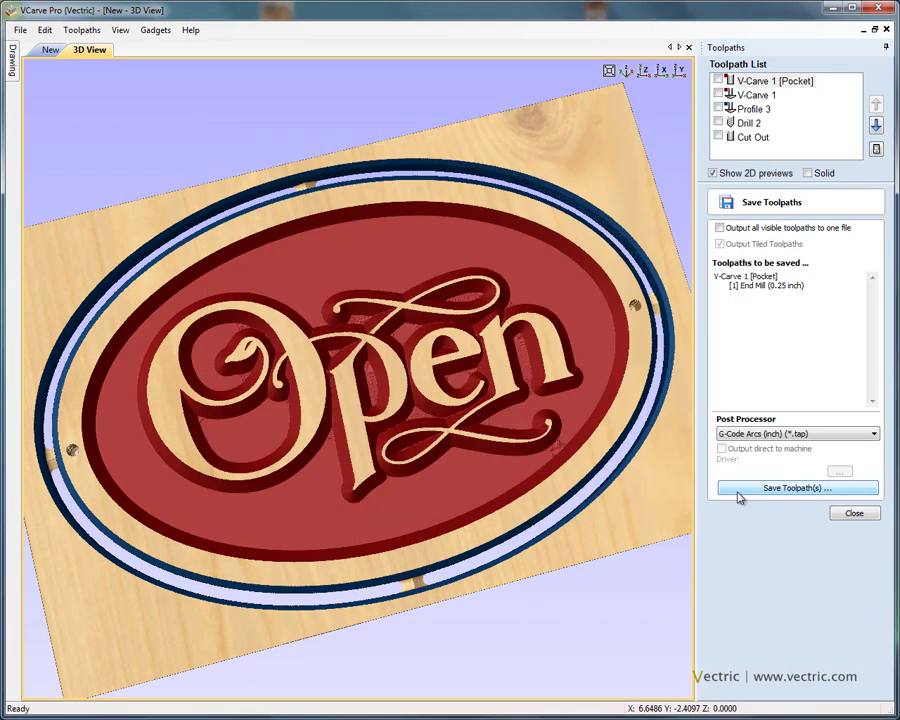
mouse_move(450, 290)
left_mouse_down()
mouse_move(412, 261)
mouse_move(415, 207)
mouse_move(430, 265)
left_mouse_up()
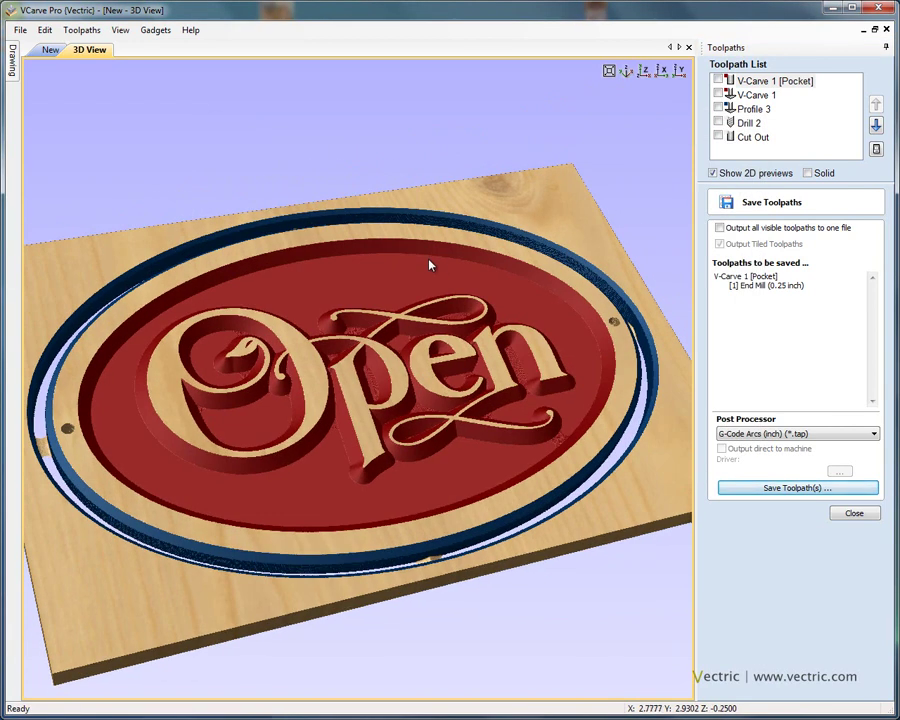